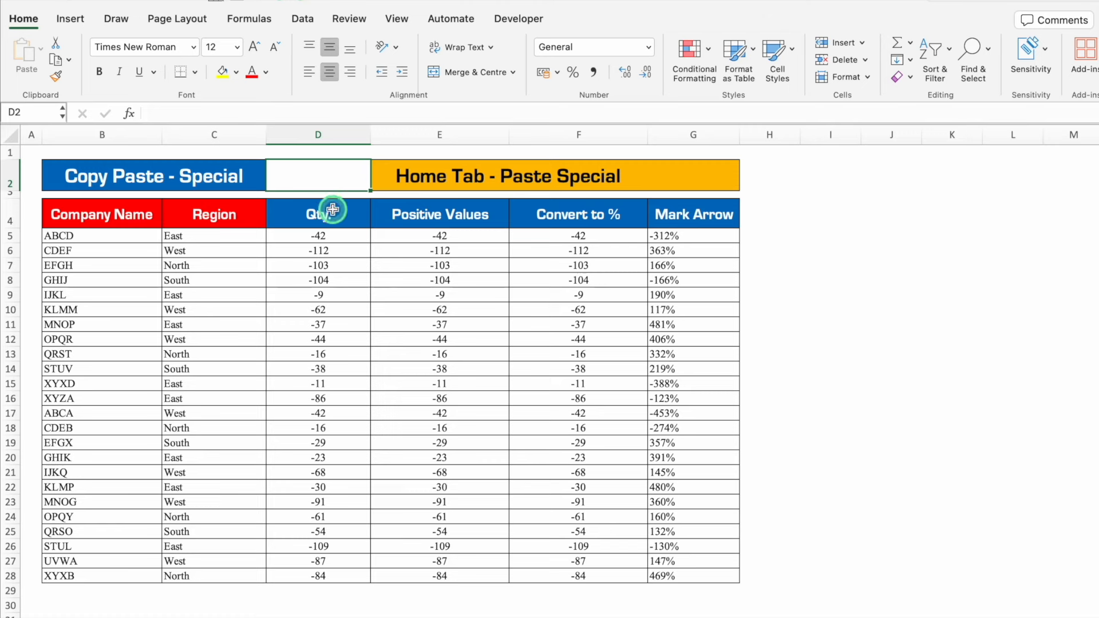
Enter -1 in cell D2 and multiply the Positive Values cells E5:E28 by it using Paste Special with all attributes.
text(-1)
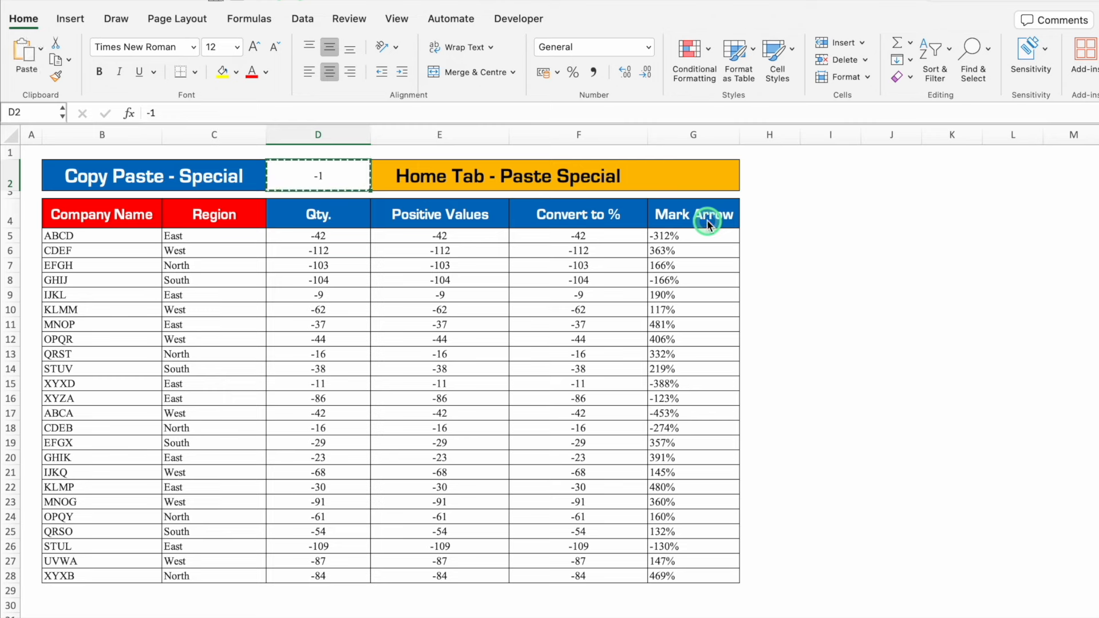
click(476, 236)
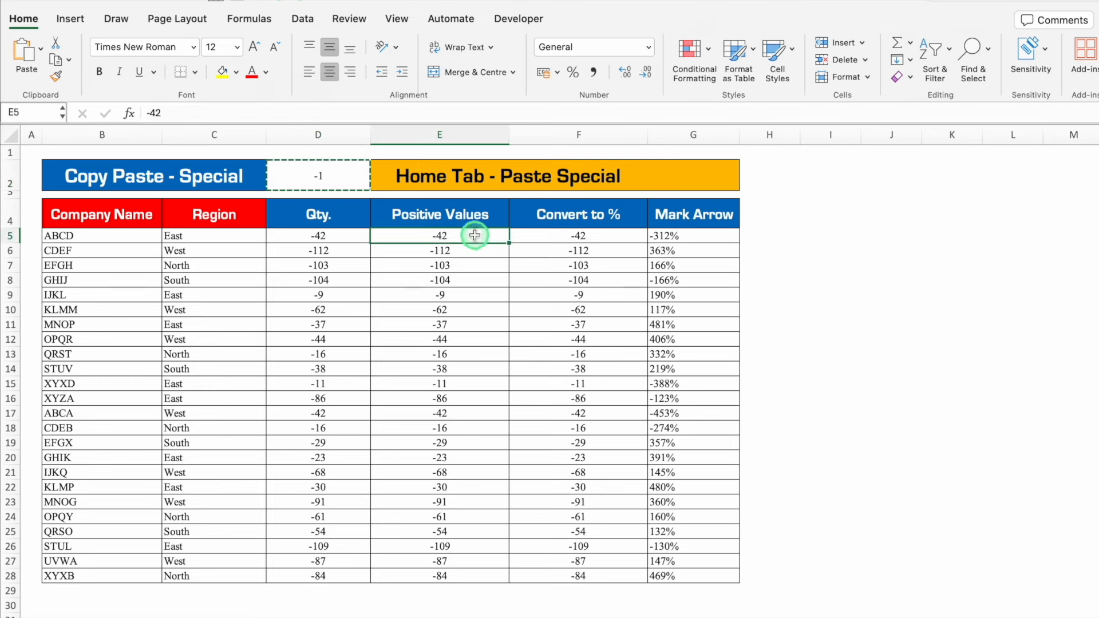
key(ctrl+shift+Down)
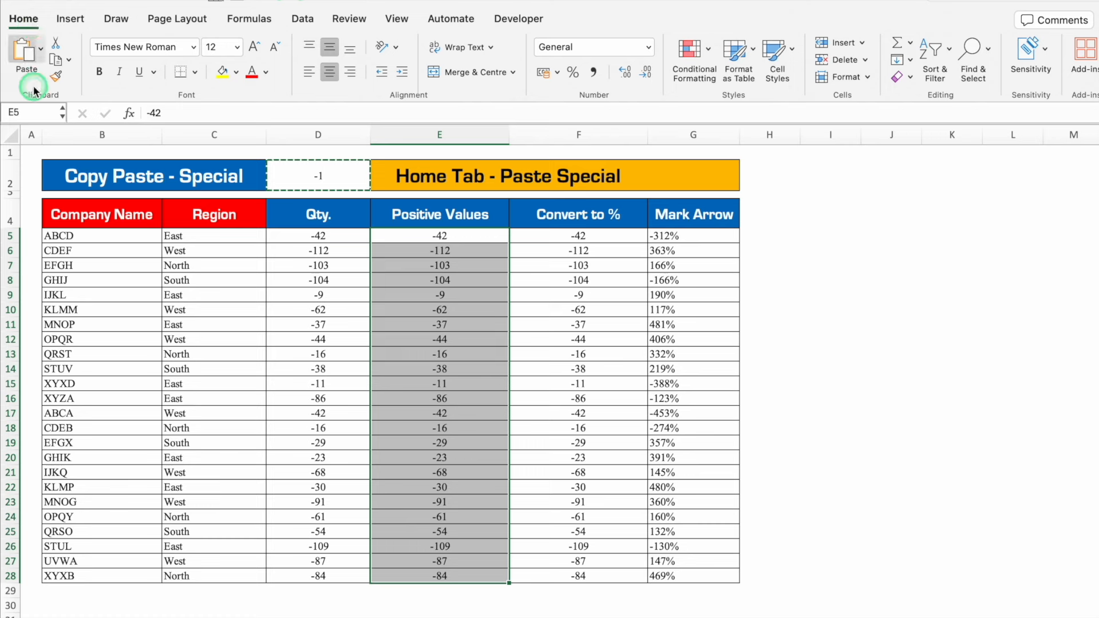
click(40, 49)
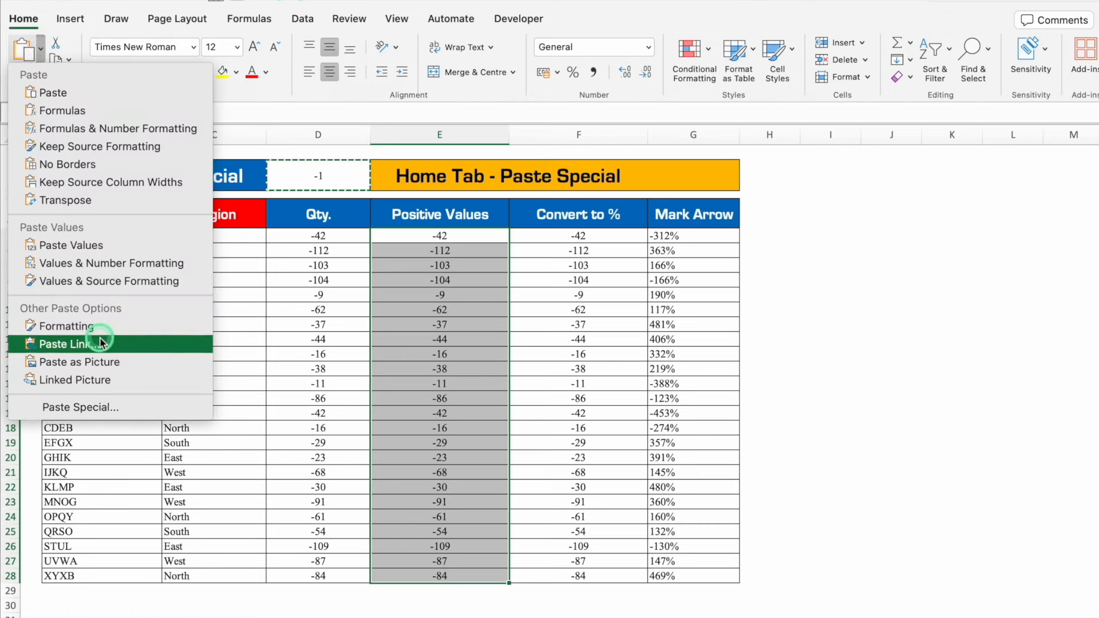
click(127, 407)
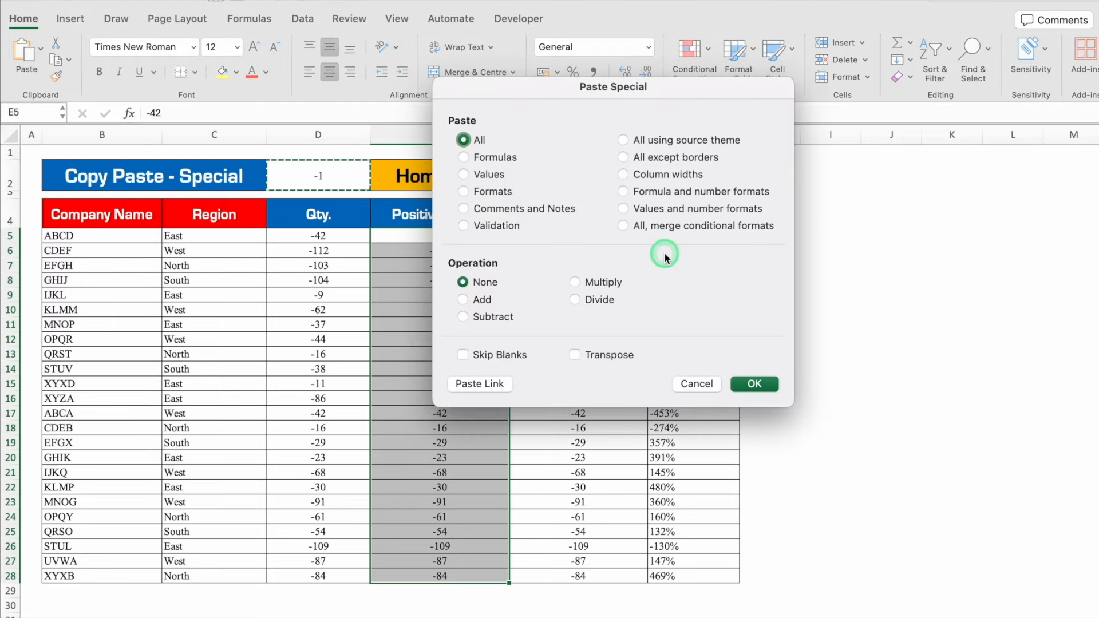
click(575, 283)
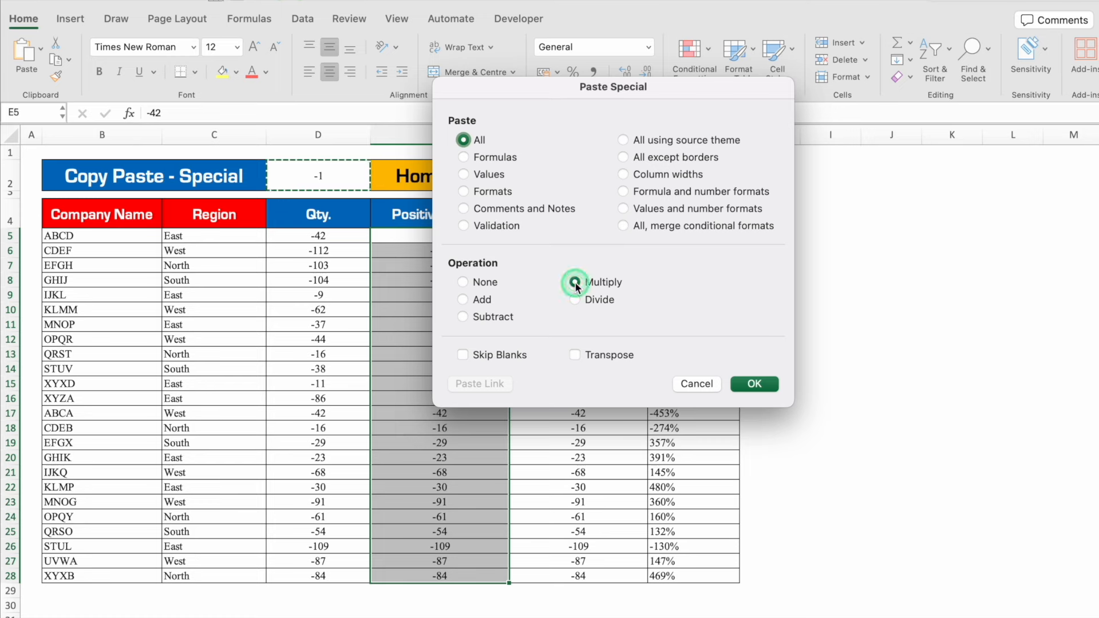
click(750, 382)
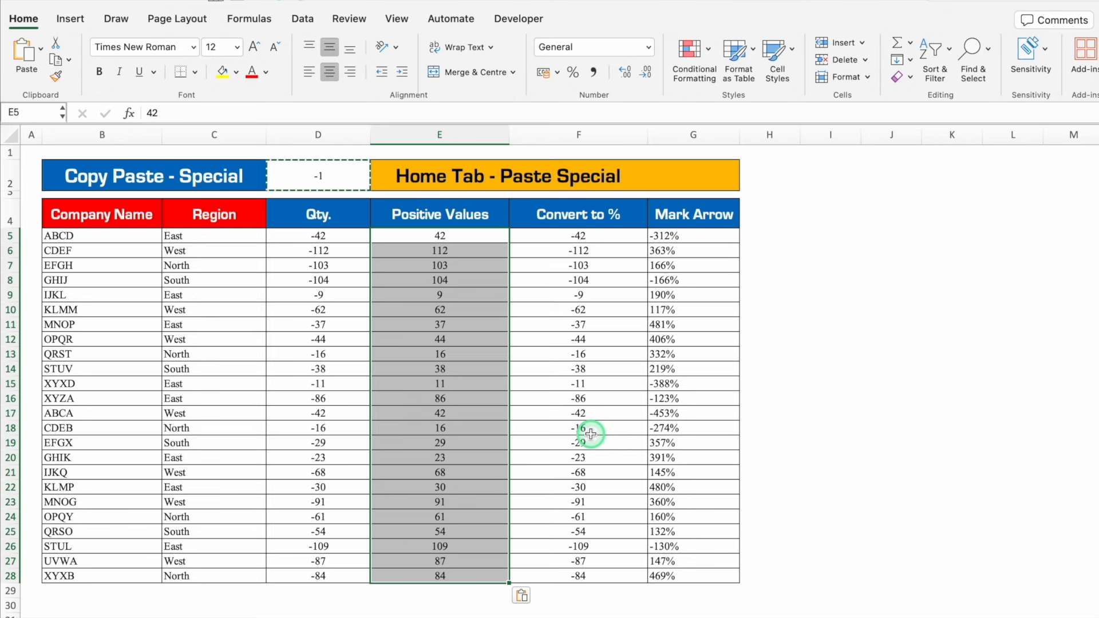
Change the multiplier in cell D2 to -1%.
click(333, 176)
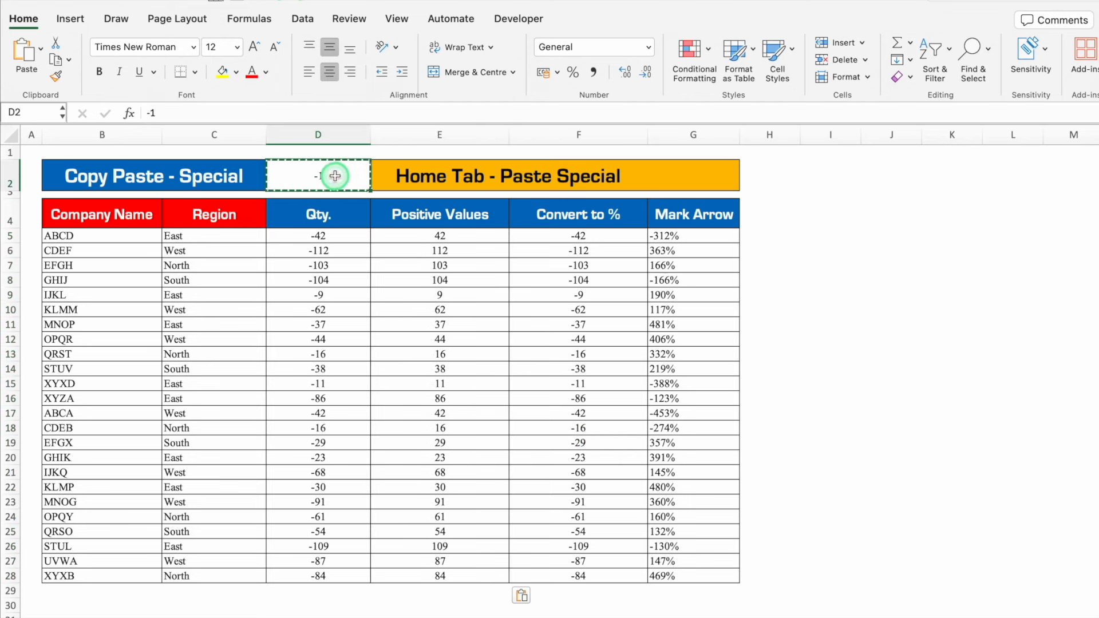
click(236, 112)
text(%)
key(Return)
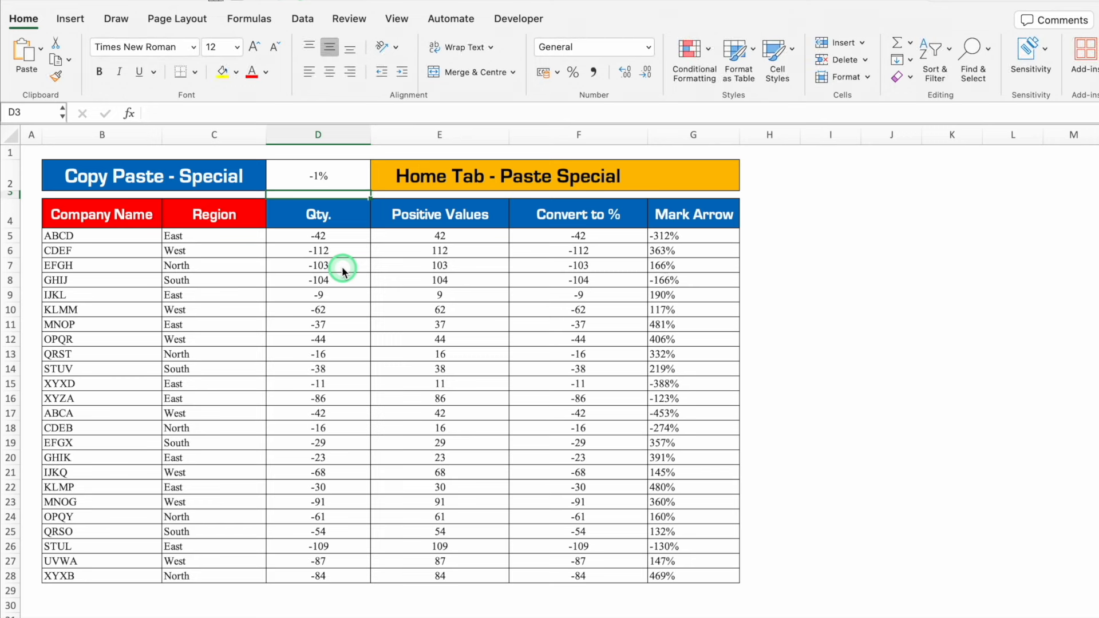
Format cell D2 with a teal fill and white font colour.
click(344, 177)
click(235, 73)
click(227, 287)
click(266, 71)
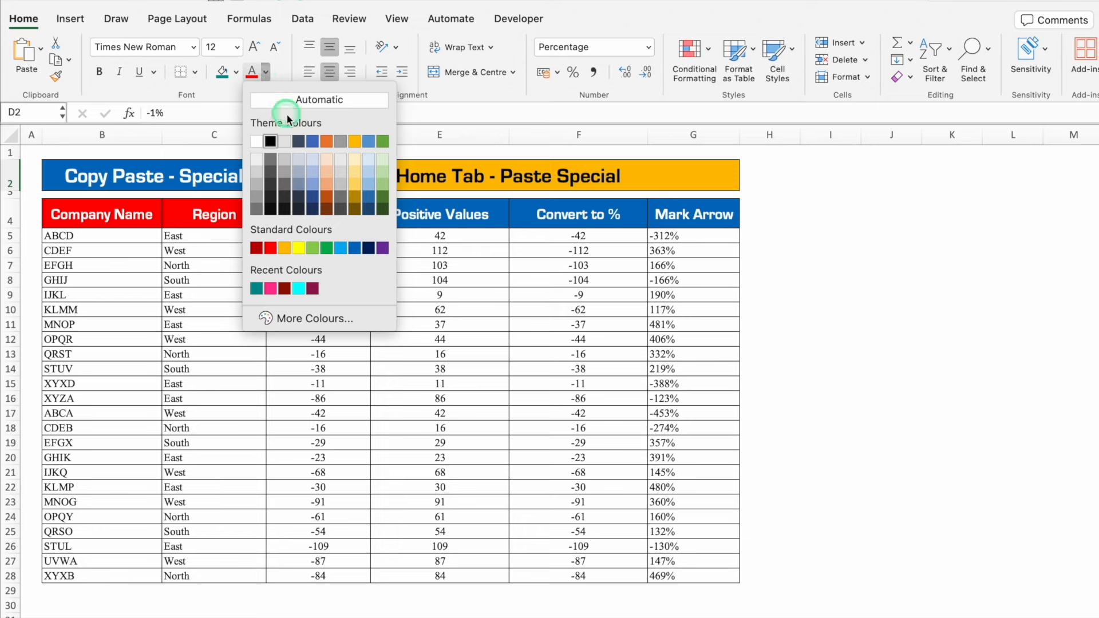
click(248, 138)
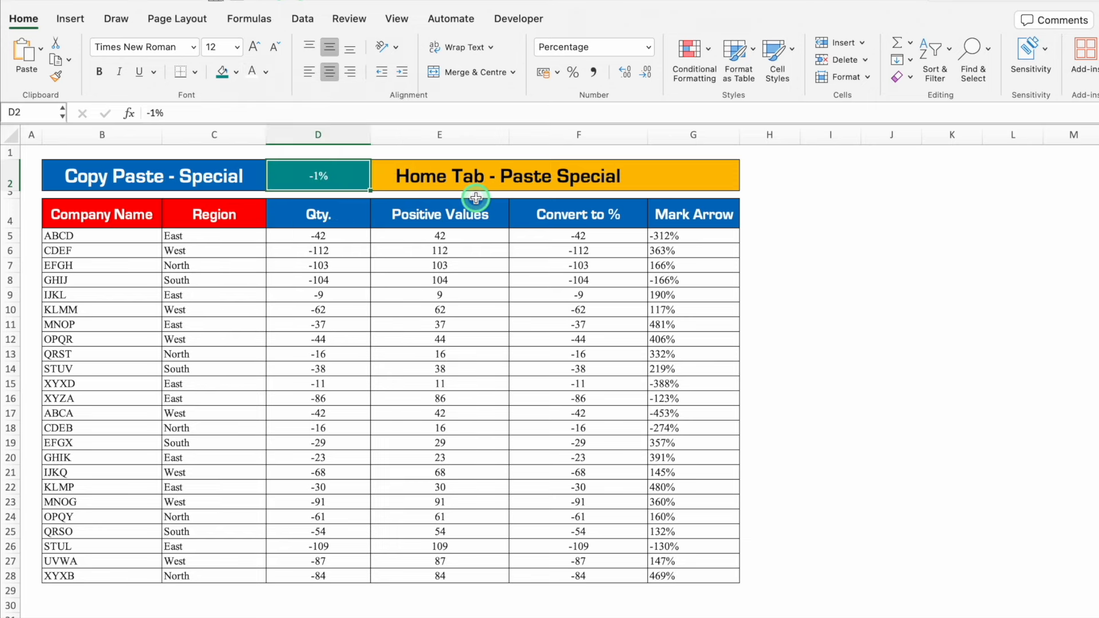
Copy cell D2 and multiply the Convert to % cells F5:F28 by it using Paste Special, including its formatting.
key(super+c)
click(583, 236)
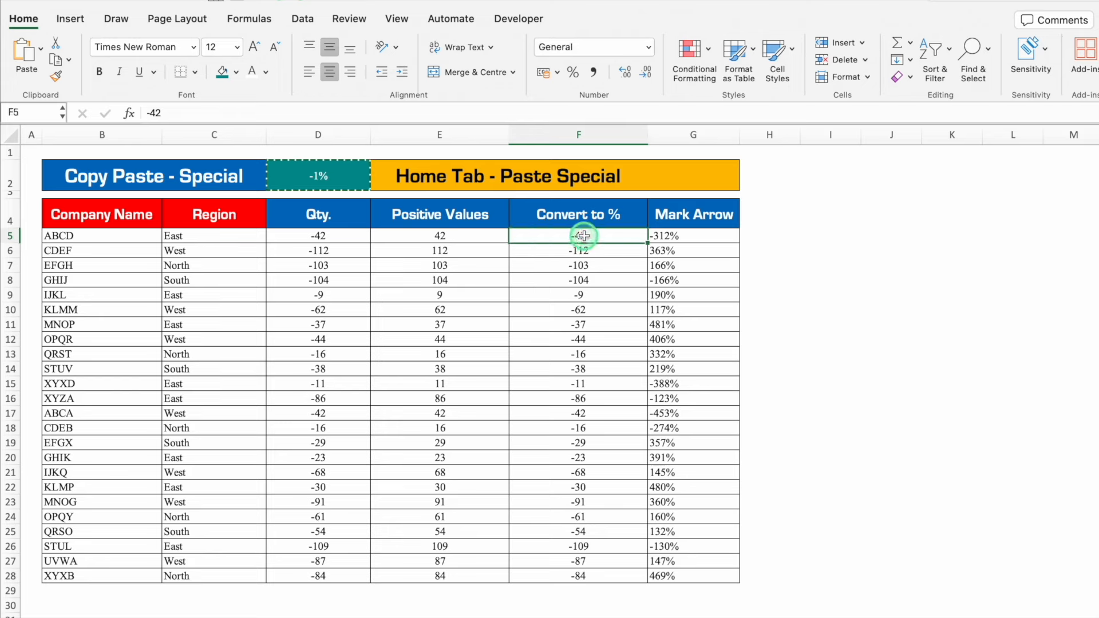
key(super+shift+Down)
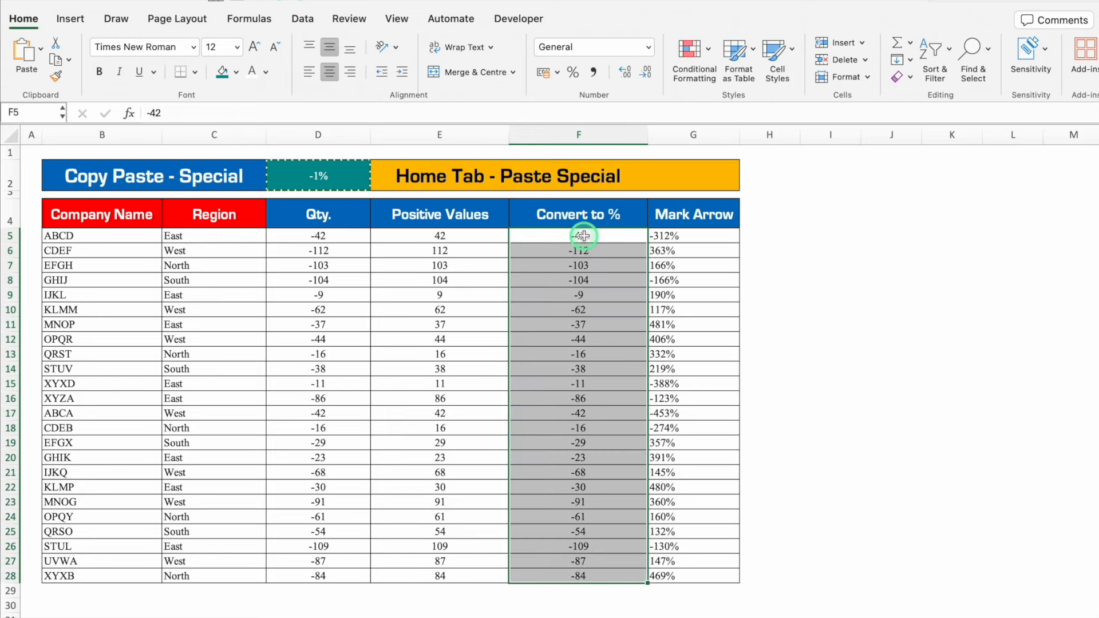
click(41, 50)
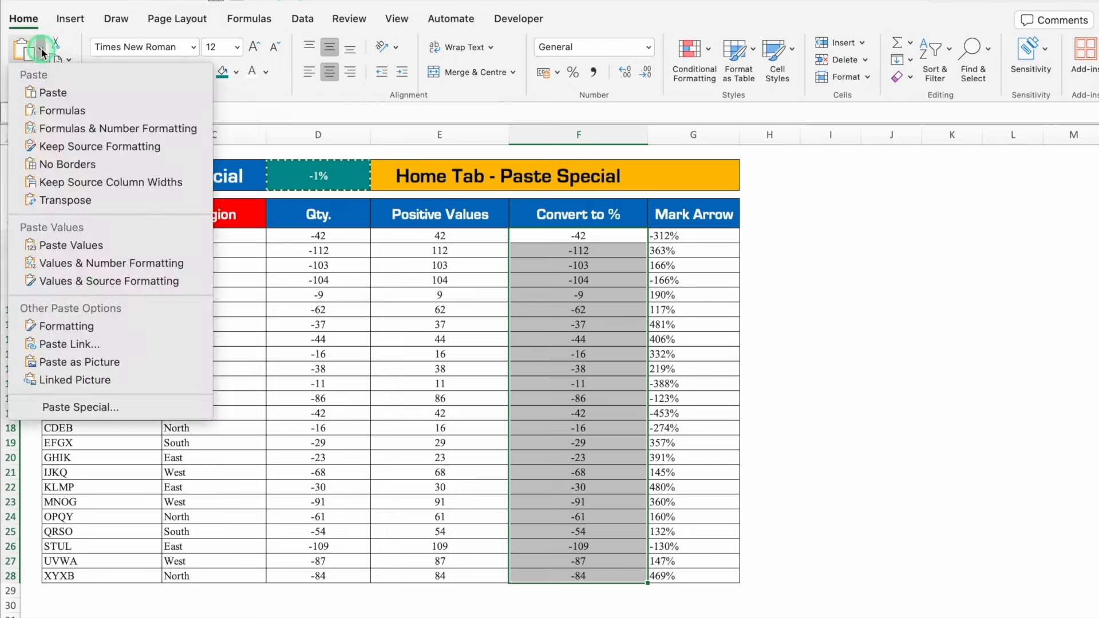
click(59, 409)
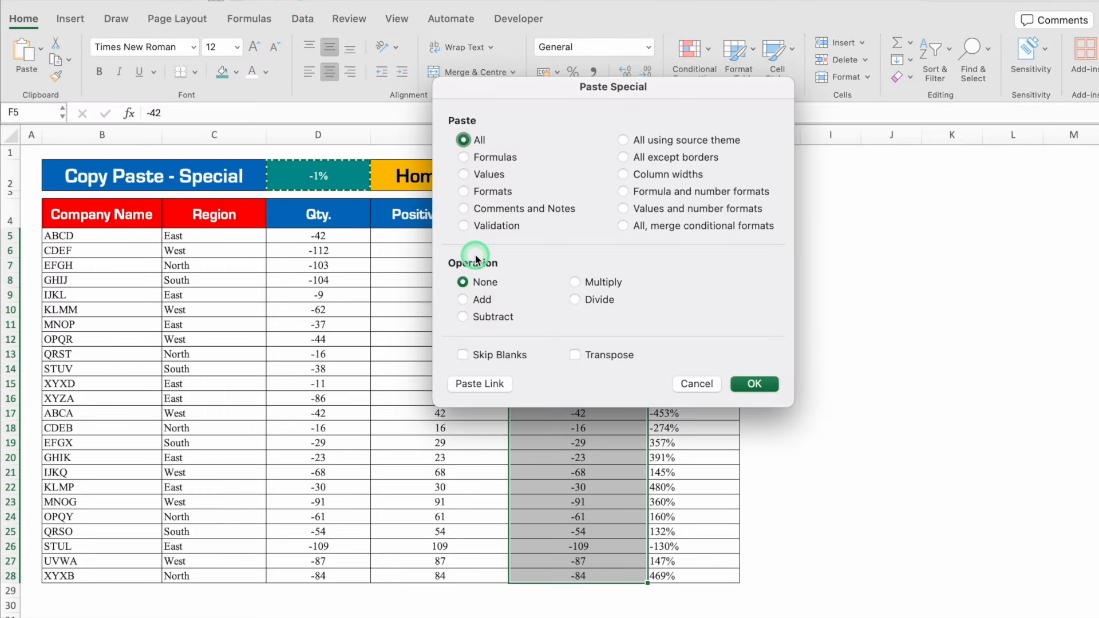
click(576, 282)
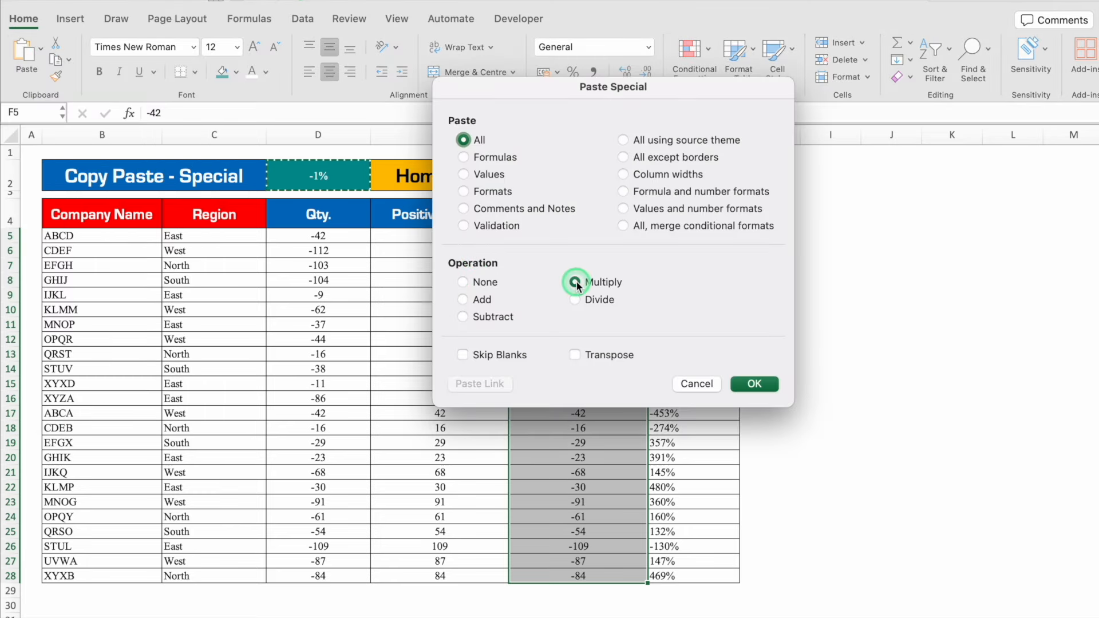
click(754, 383)
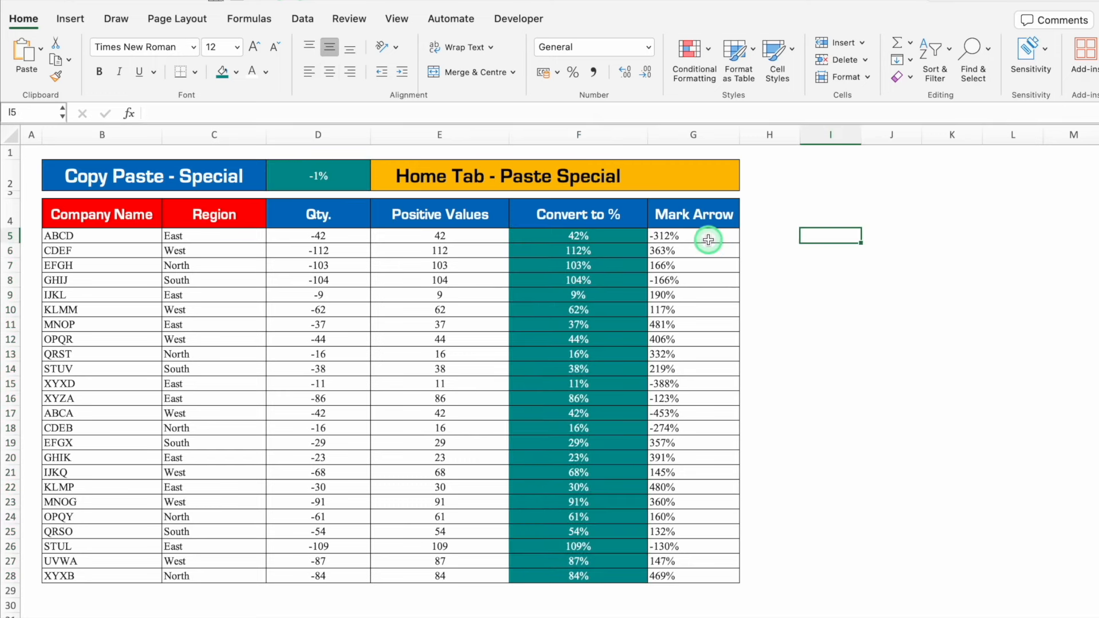
Insert the black up-pointing triangle symbol from the Bullets & Stars characters into cell H5.
click(701, 237)
click(700, 253)
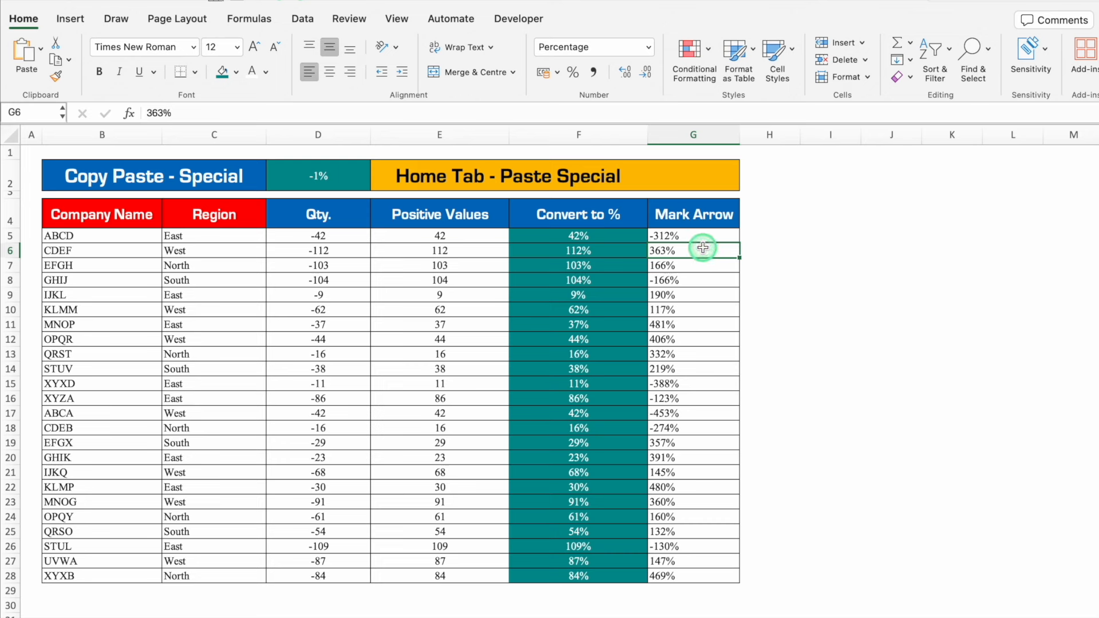
click(766, 233)
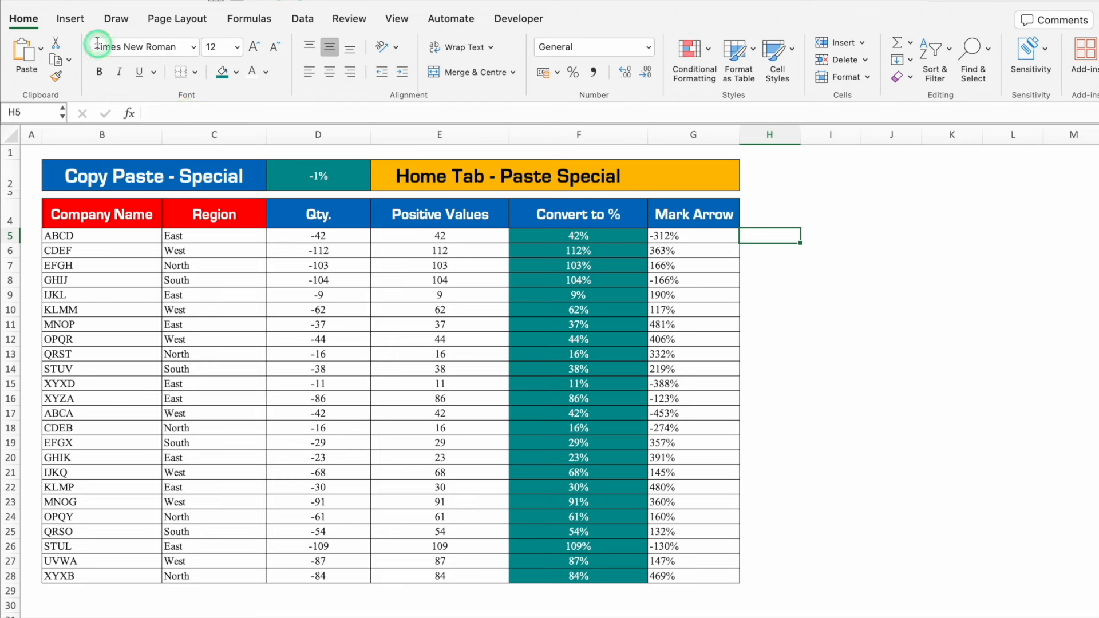
click(70, 18)
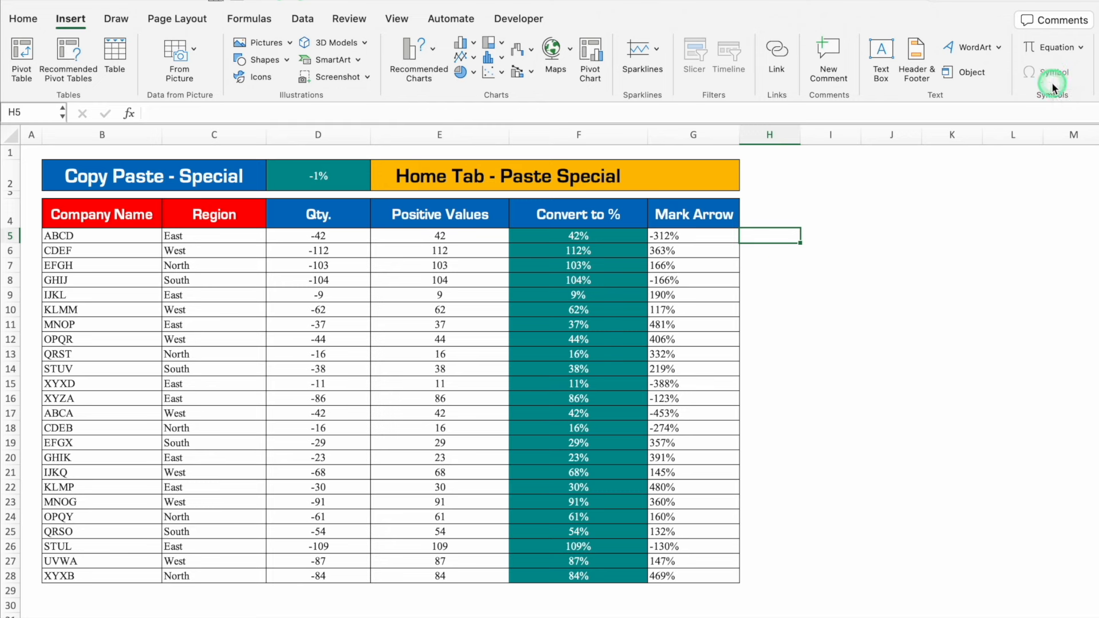
double_click(767, 235)
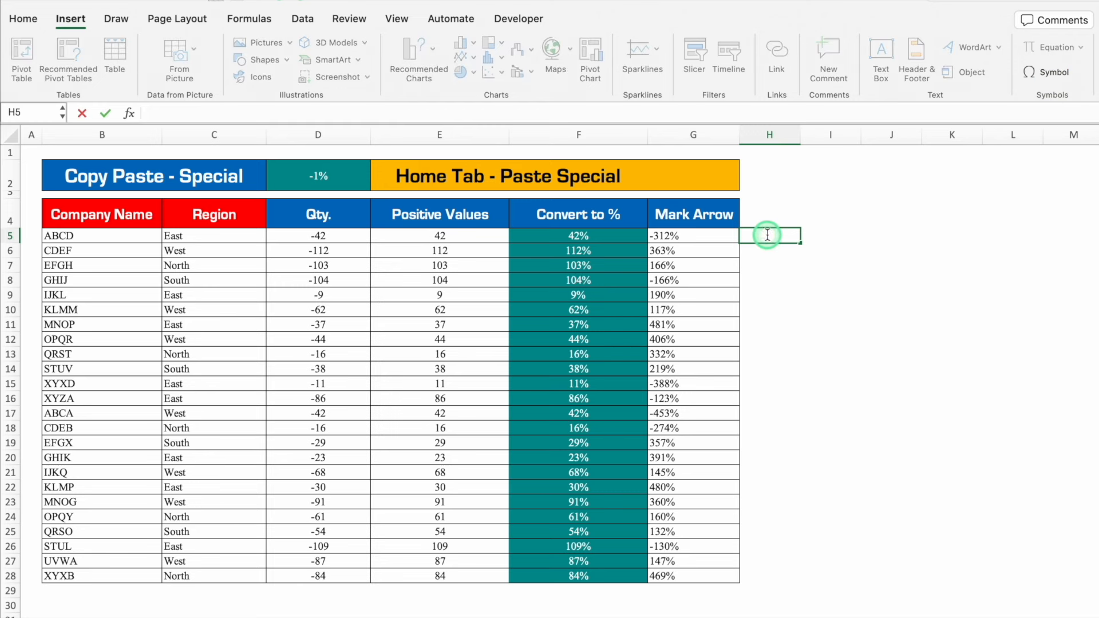
click(1053, 73)
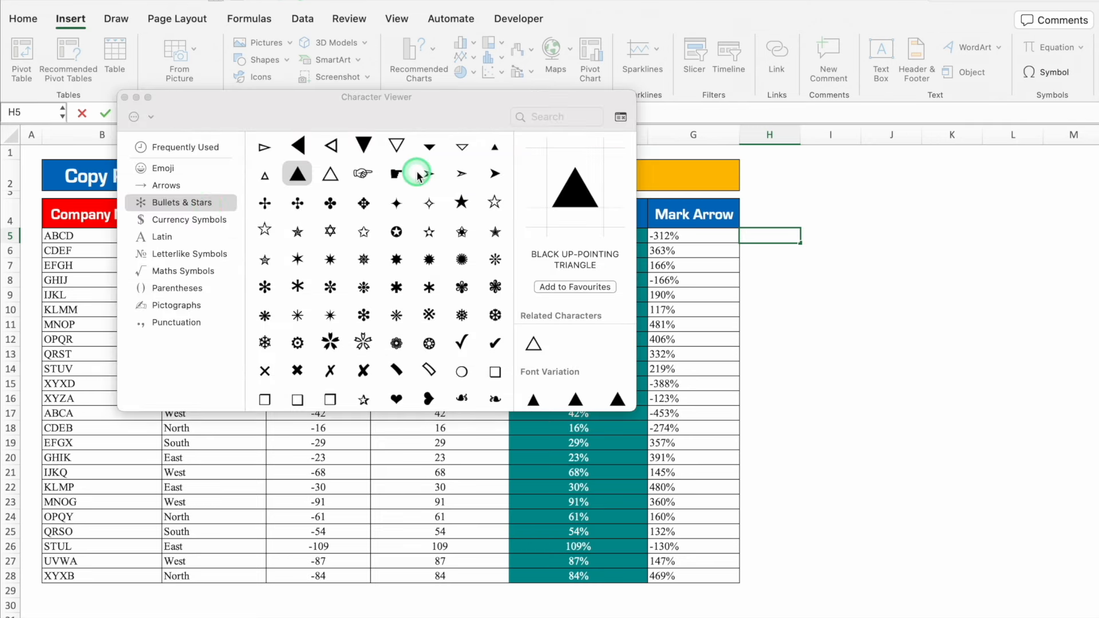
click(173, 171)
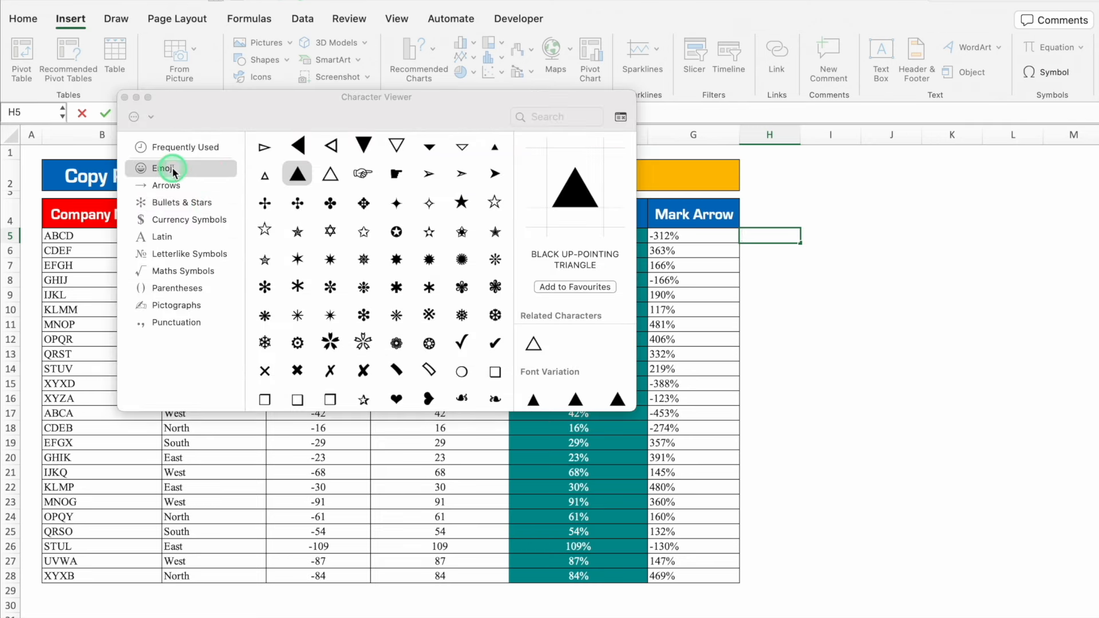
click(177, 203)
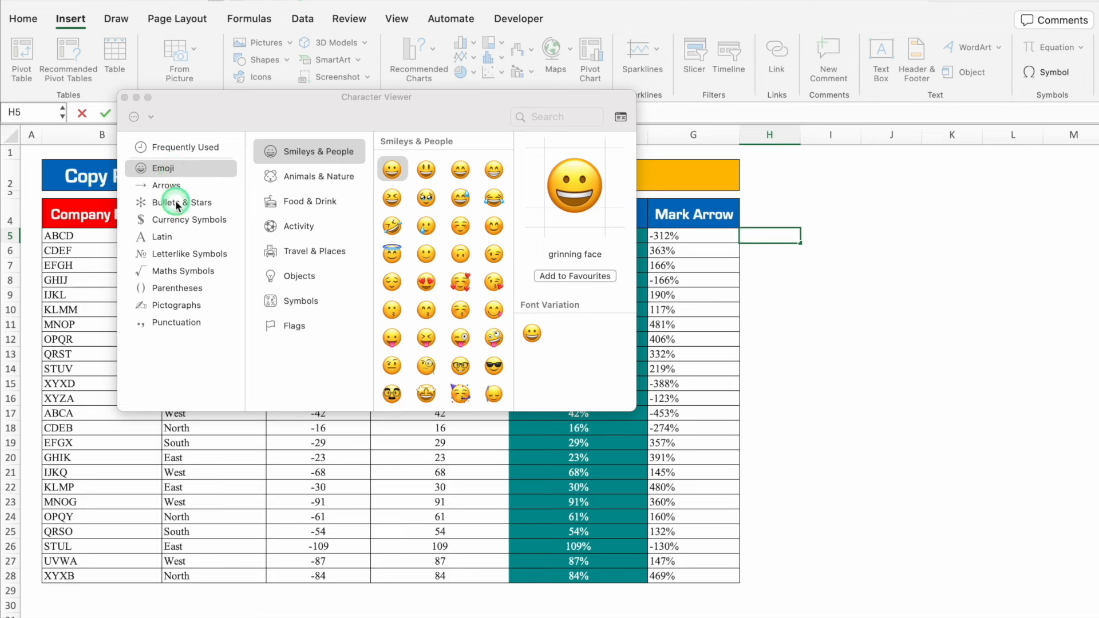
click(298, 147)
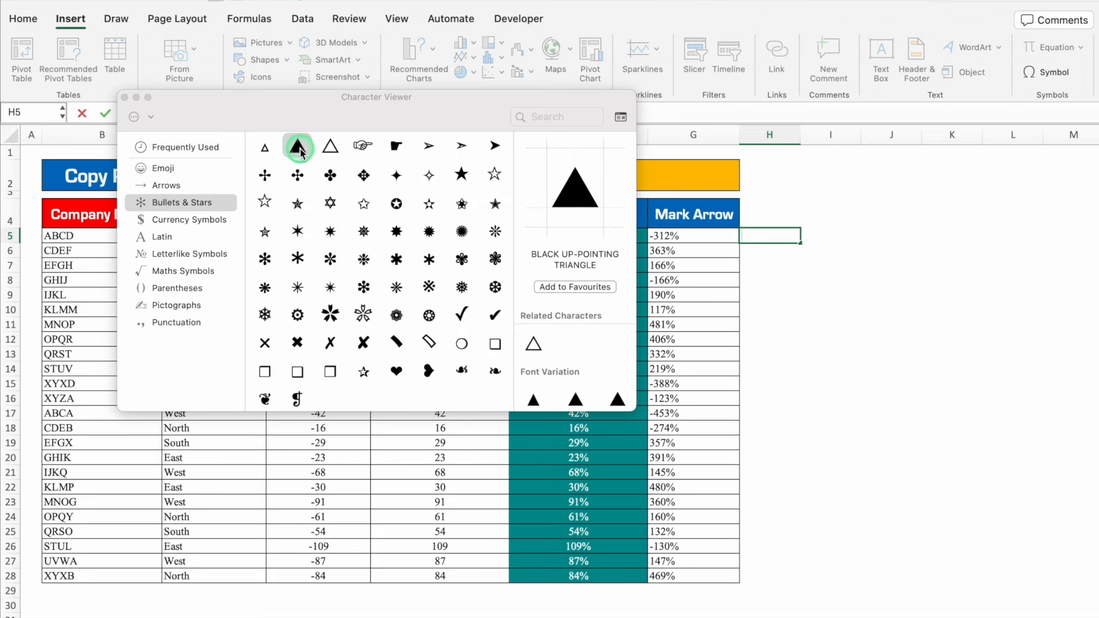
double_click(298, 148)
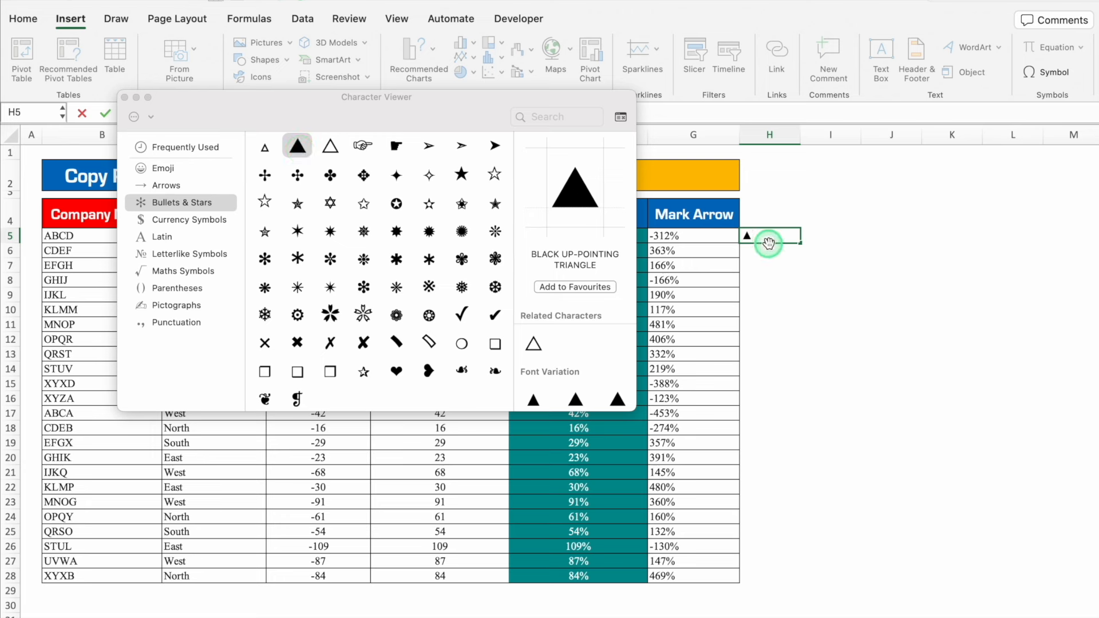
Add a black down-pointing triangle after the up-pointing one in H5, close the character viewer and commit the cell.
click(182, 203)
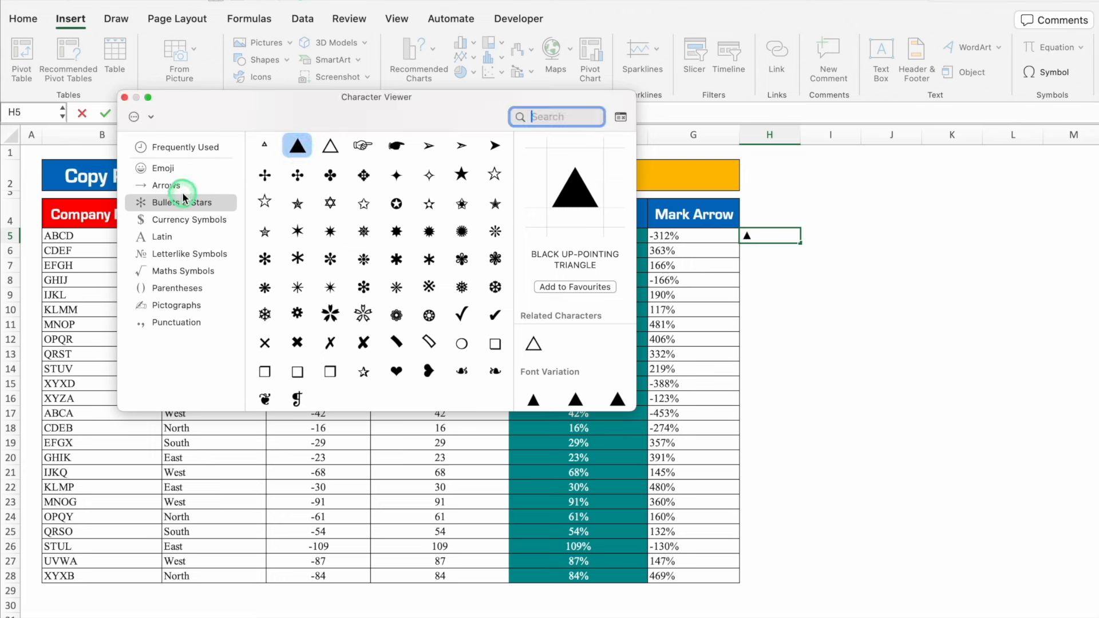
click(187, 149)
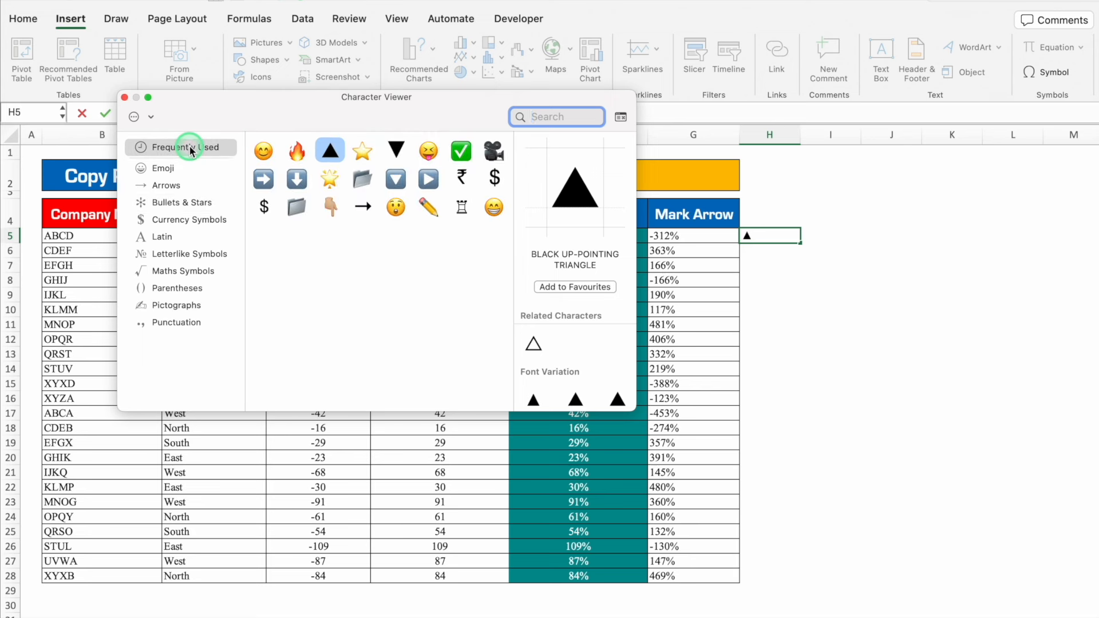
double_click(396, 150)
click(124, 97)
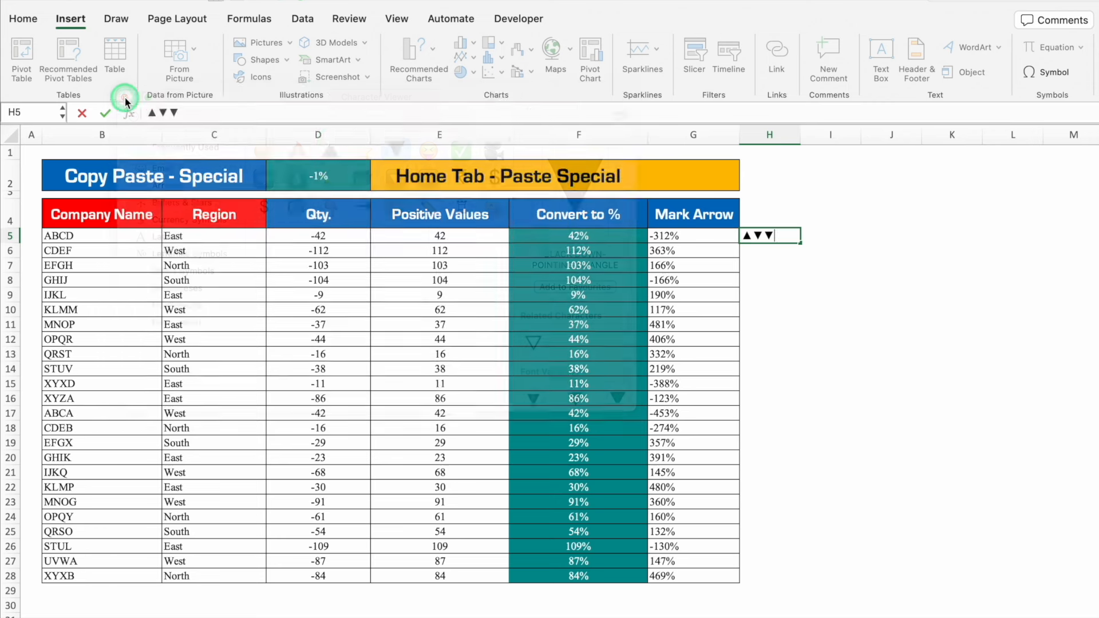
click(822, 321)
Copy both triangle symbols from the contents of cell H5.
click(766, 233)
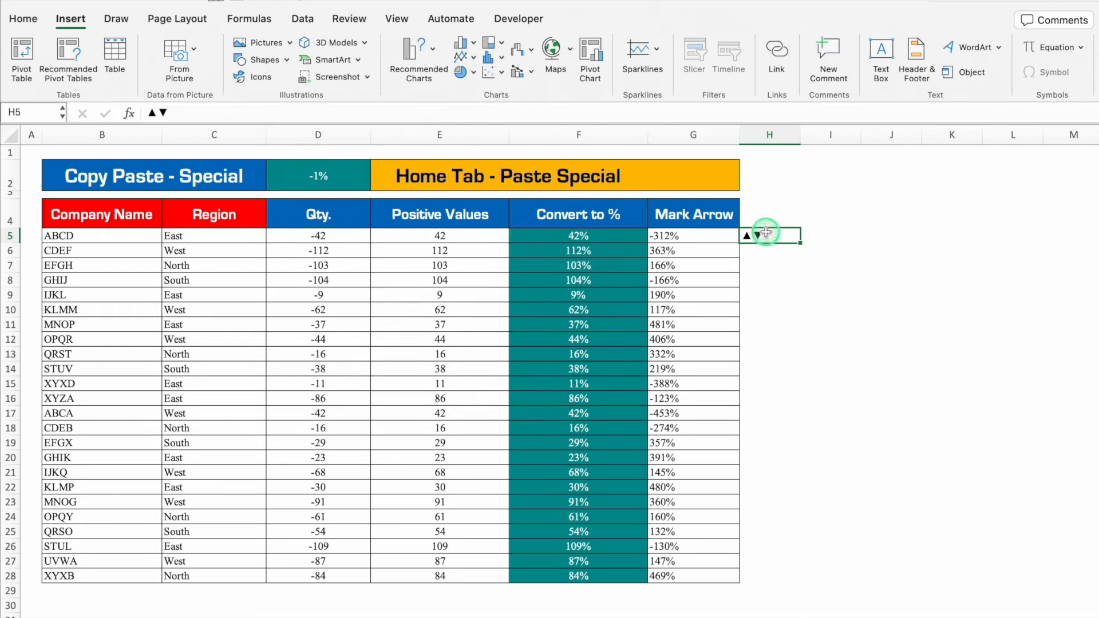
drag(248, 112, 80, 113)
key(super+c)
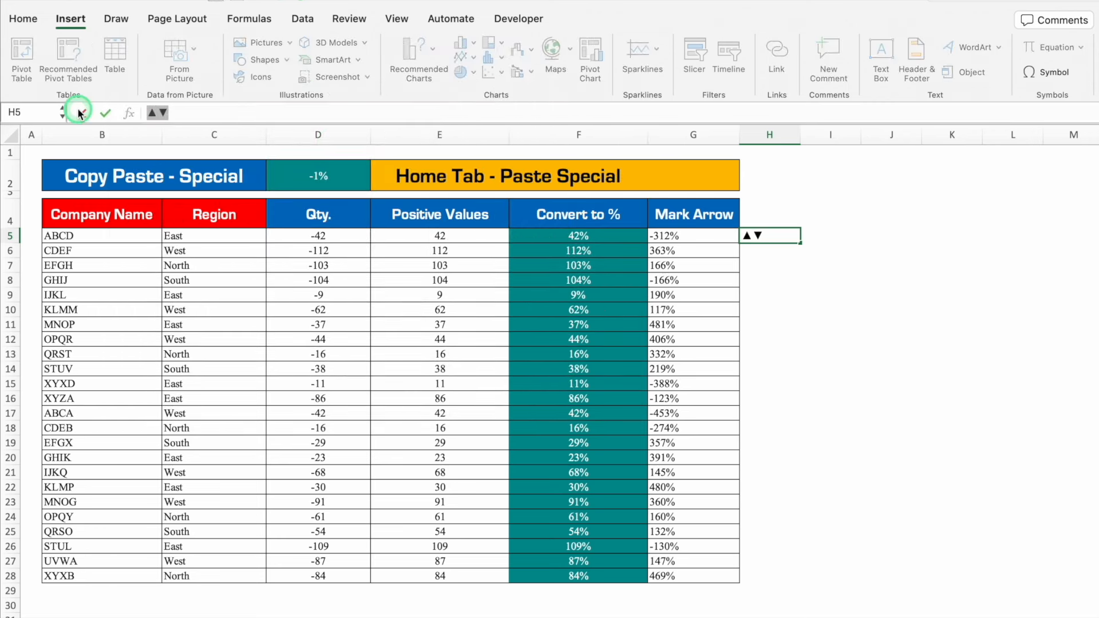
Apply a custom number format to Mark Arrow cells G5:G28 that shows ▲ after positive percentages and ▼ after negative ones.
click(698, 236)
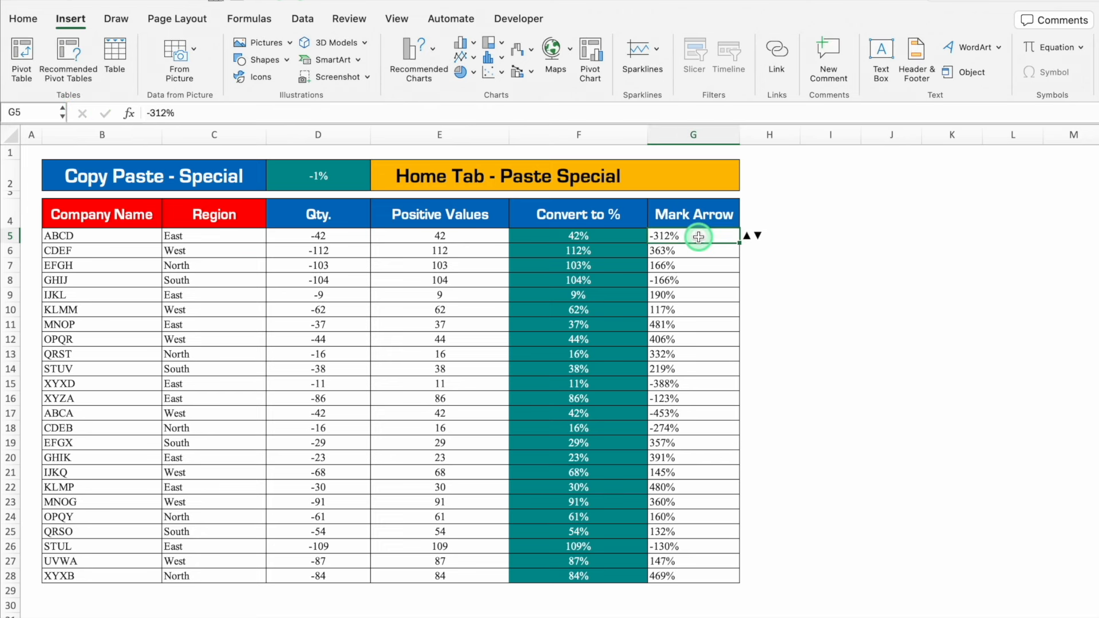
key(ctrl+shift+Down)
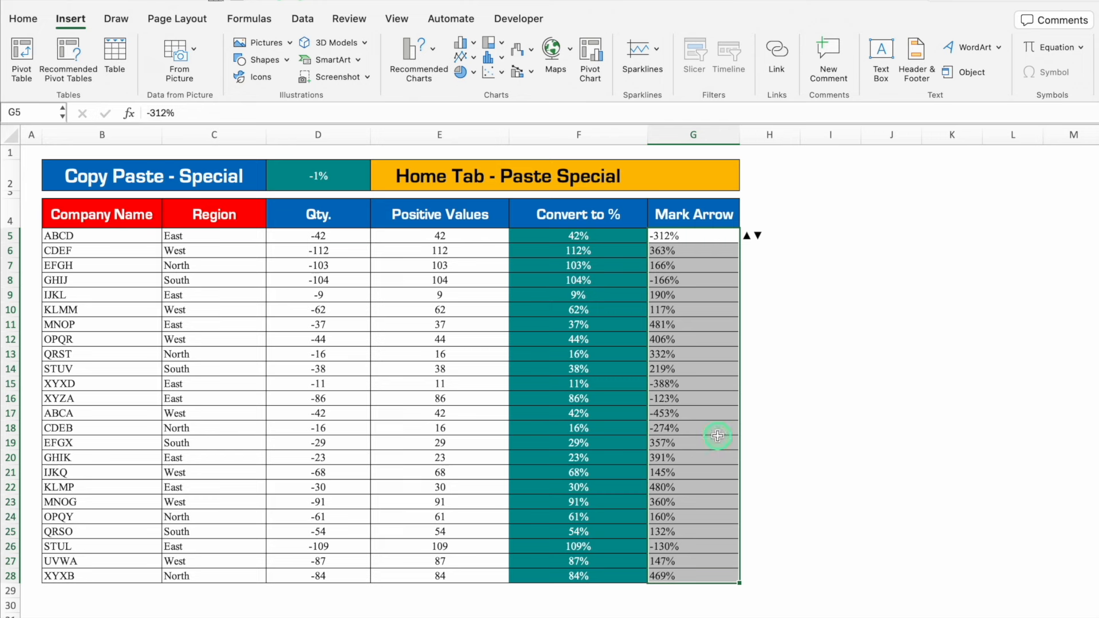
key(super+1)
click(406, 284)
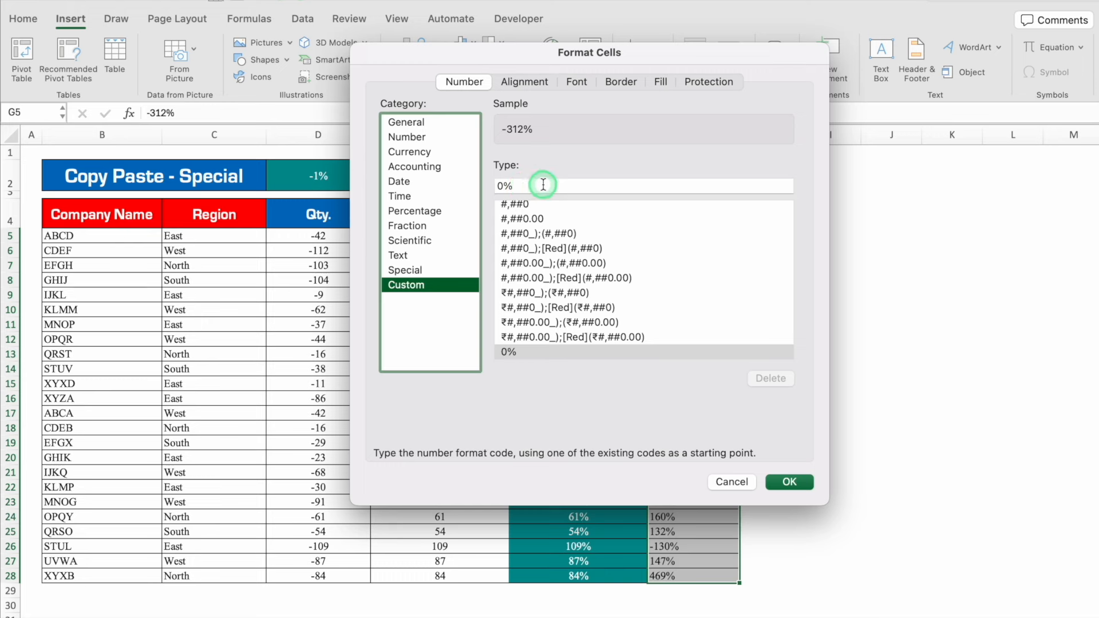
click(543, 184)
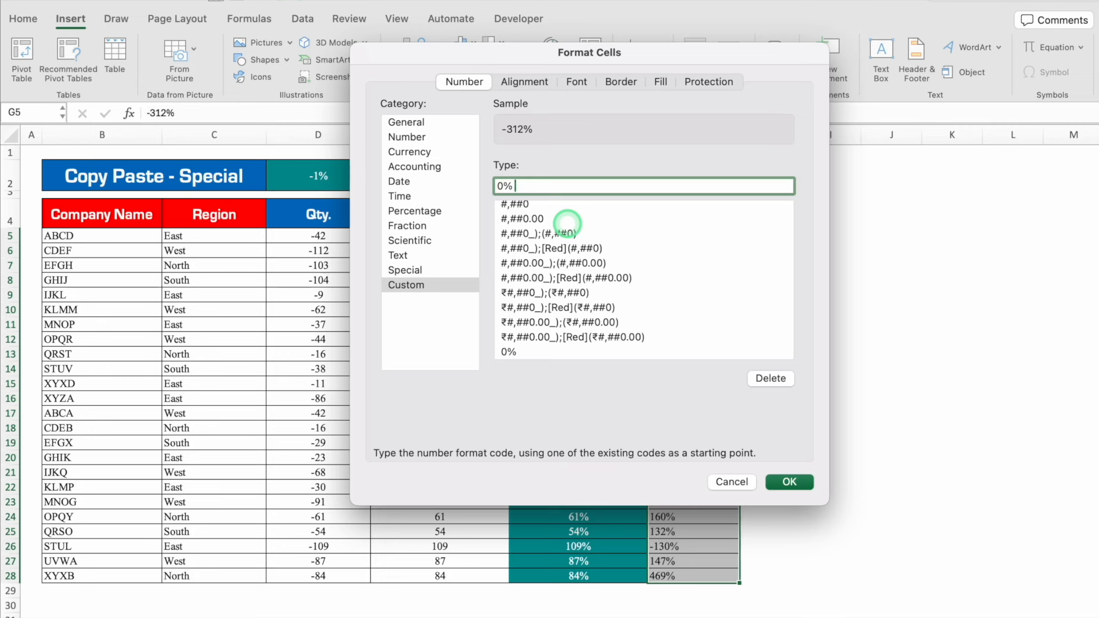
key(super+v)
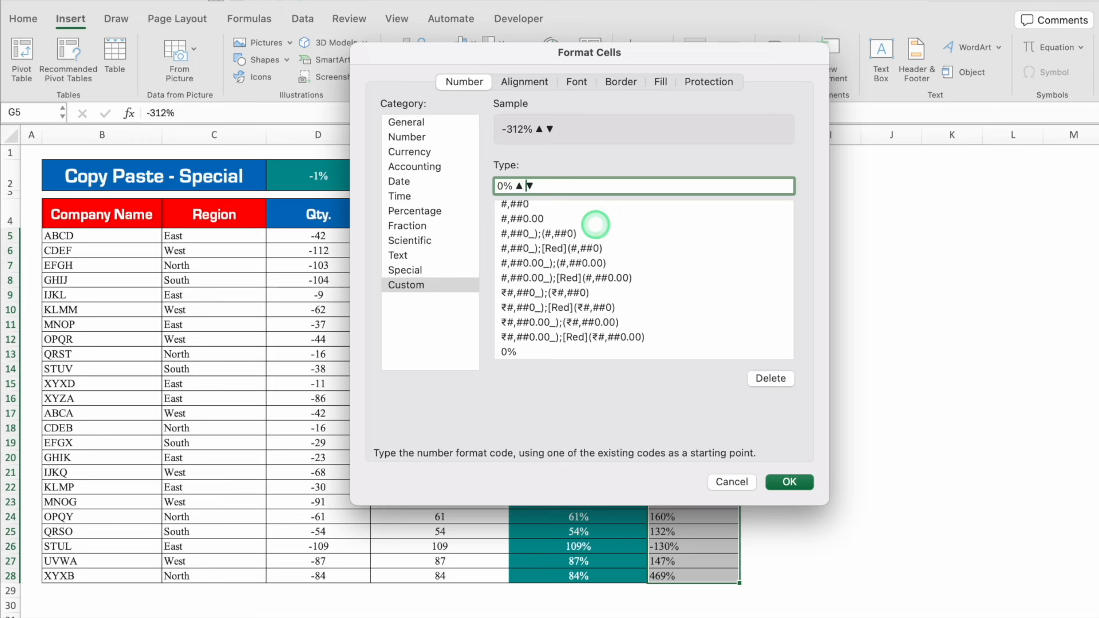
text(;)
click(789, 482)
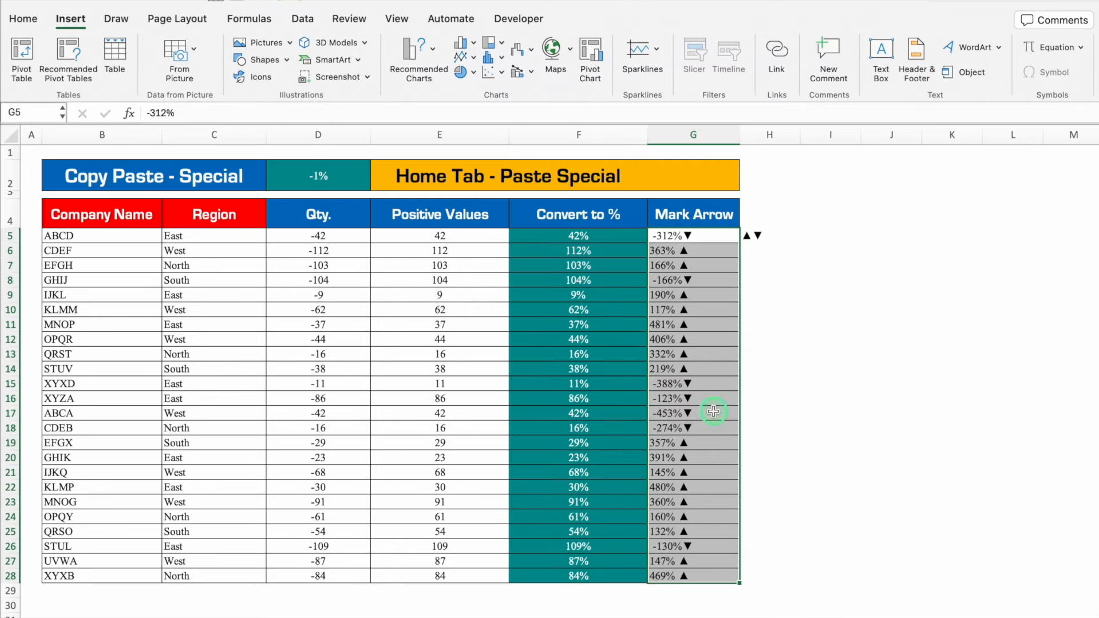
Add a conditional formatting rule to G5:G28 that colours the font green for values greater than 0.
click(23, 18)
click(708, 47)
mouse_move(761, 75)
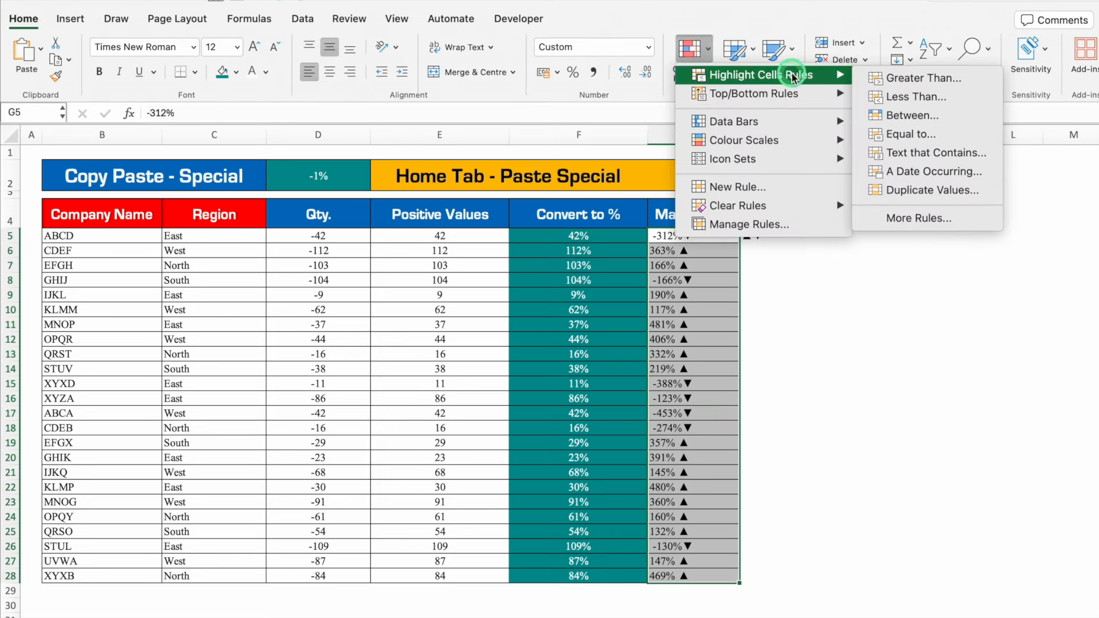
click(893, 78)
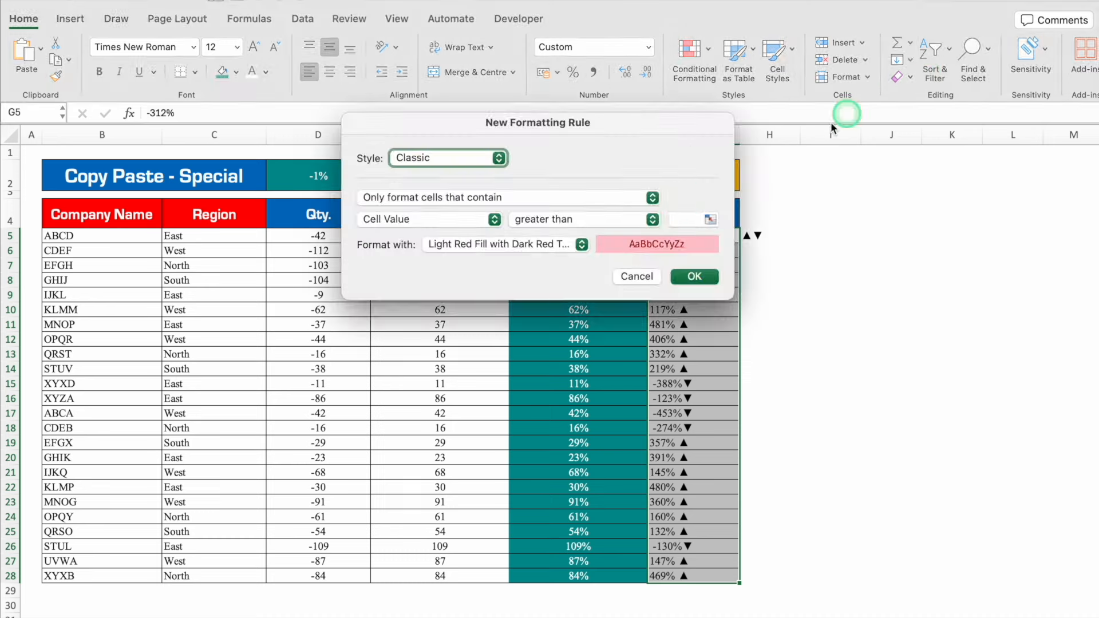
text(0)
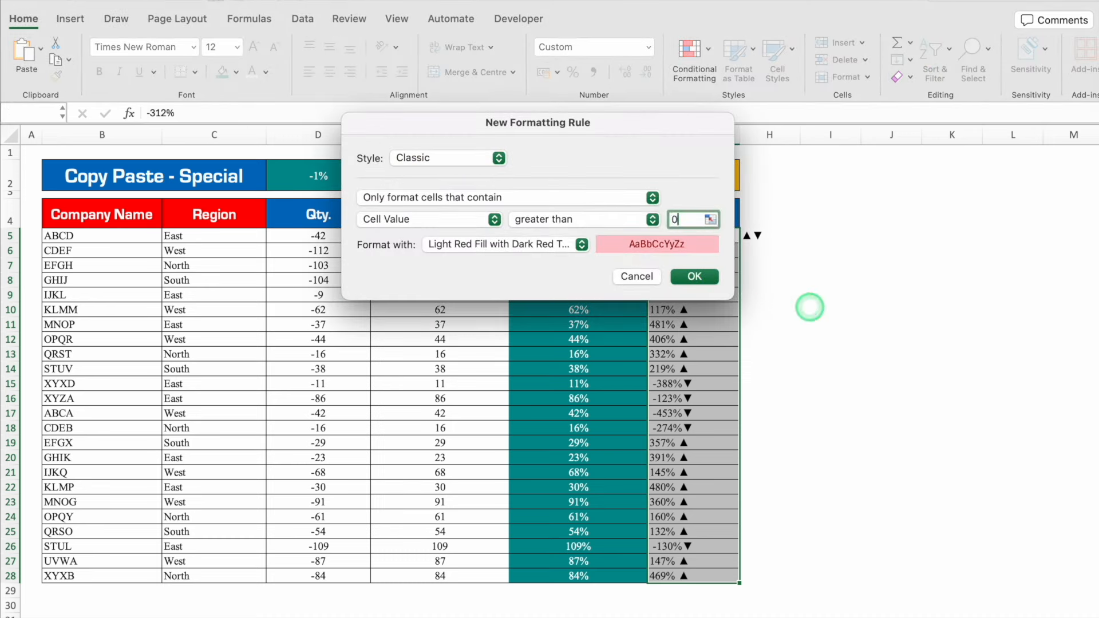
click(581, 245)
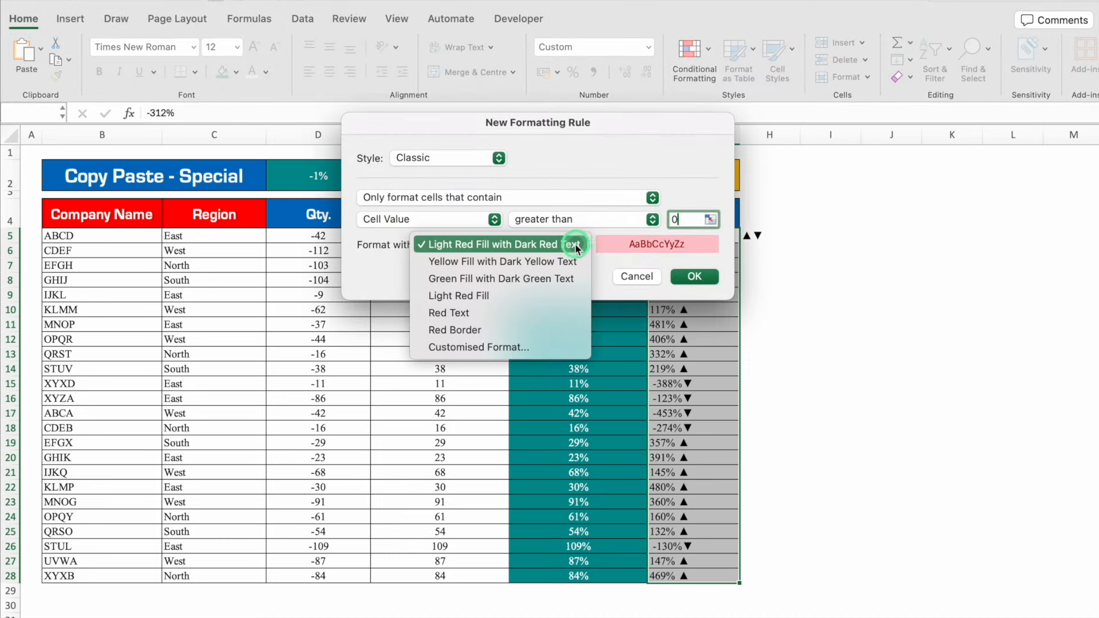
click(518, 348)
click(579, 81)
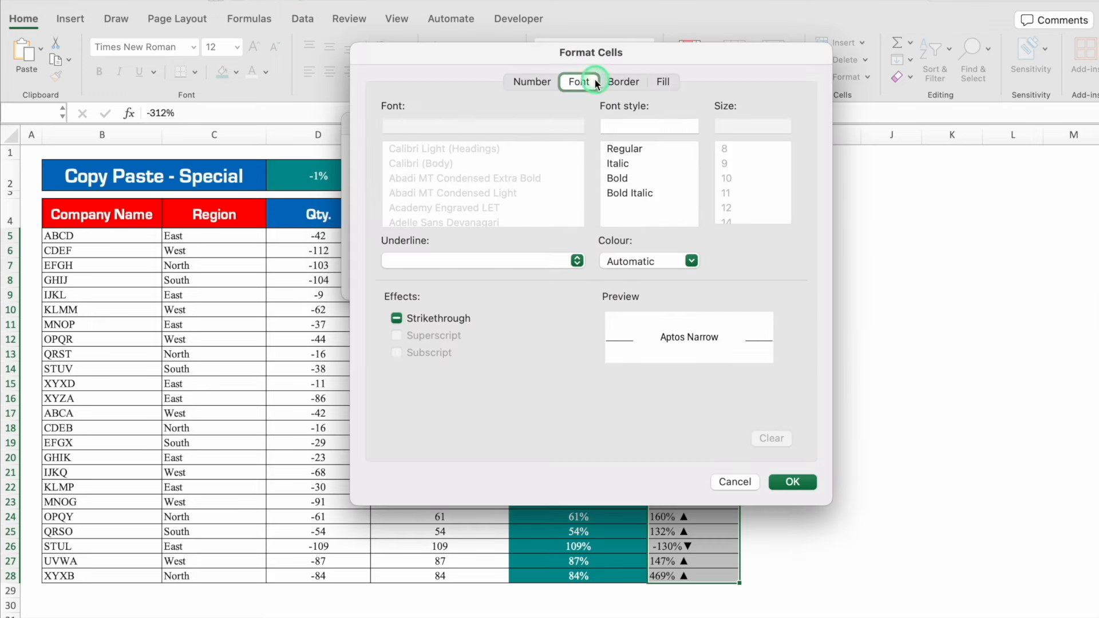
click(690, 262)
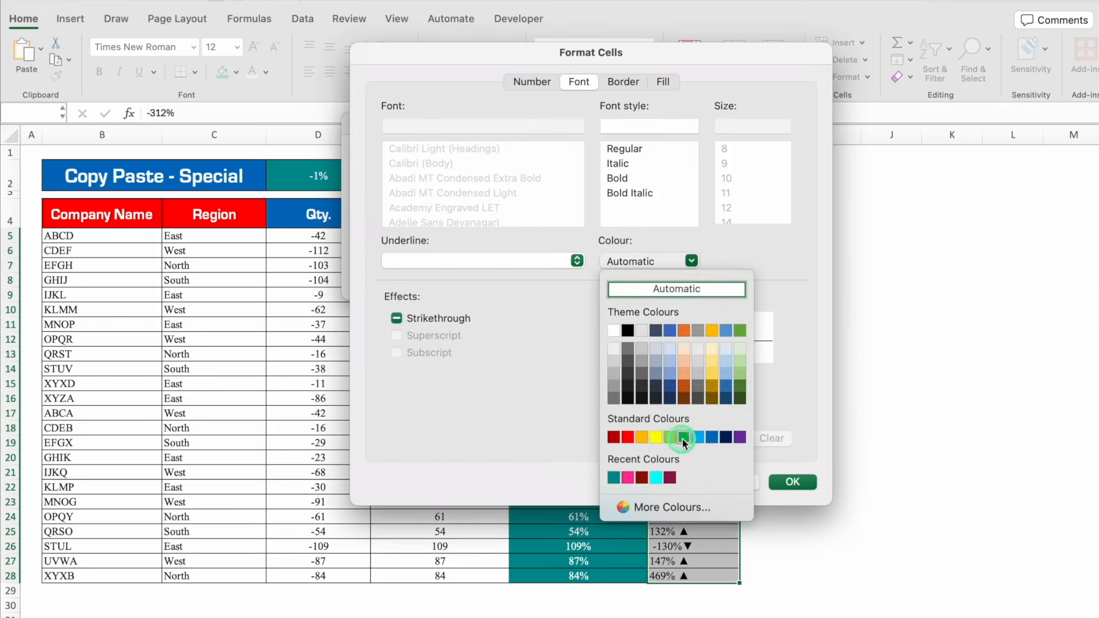
click(683, 438)
click(785, 483)
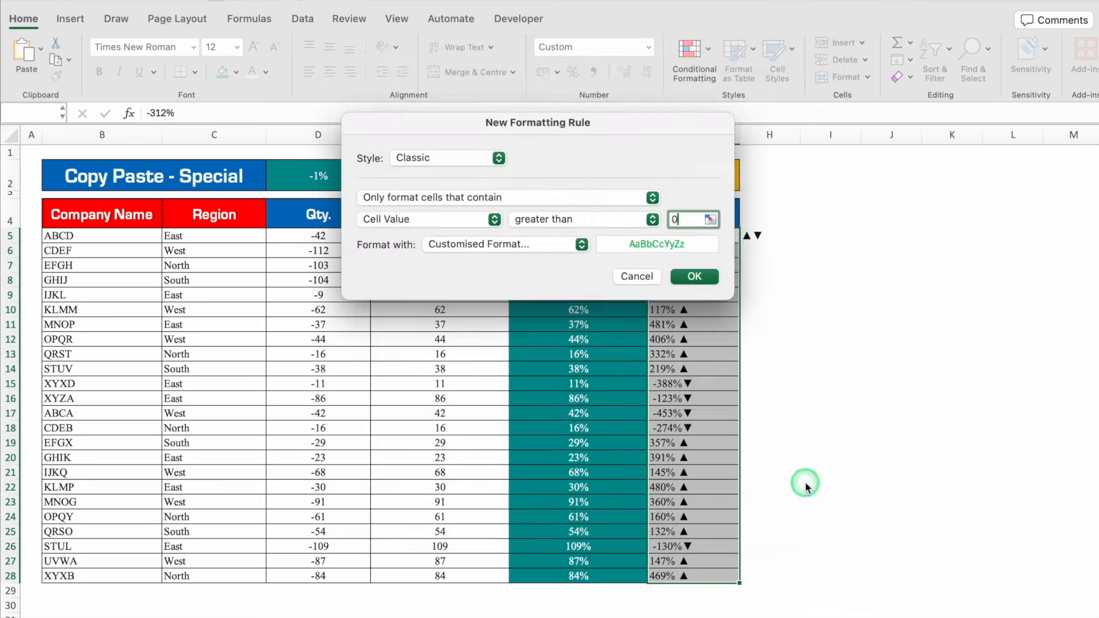
click(701, 276)
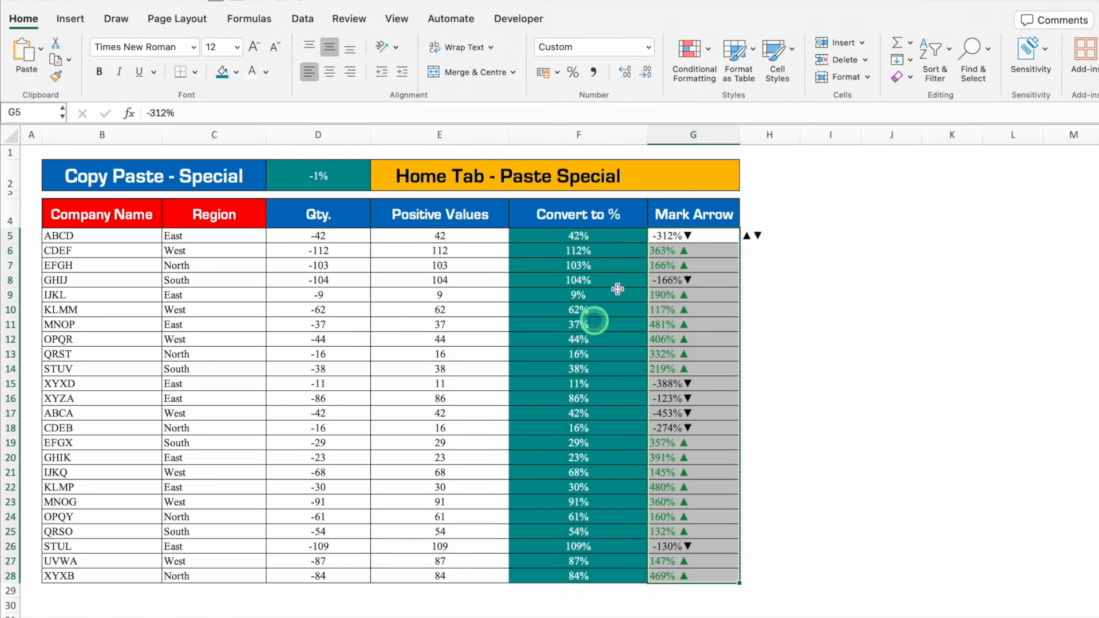
Add a conditional formatting rule to G5:G28 that colours the font red for values less than 0, and deselect the range.
click(694, 49)
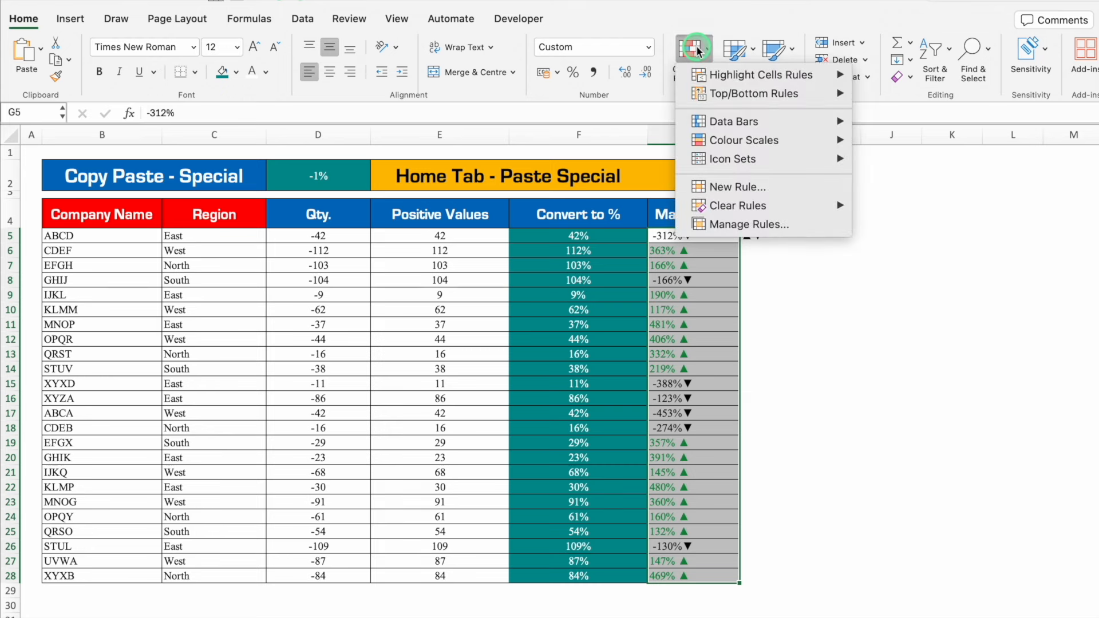
mouse_move(747, 76)
click(898, 96)
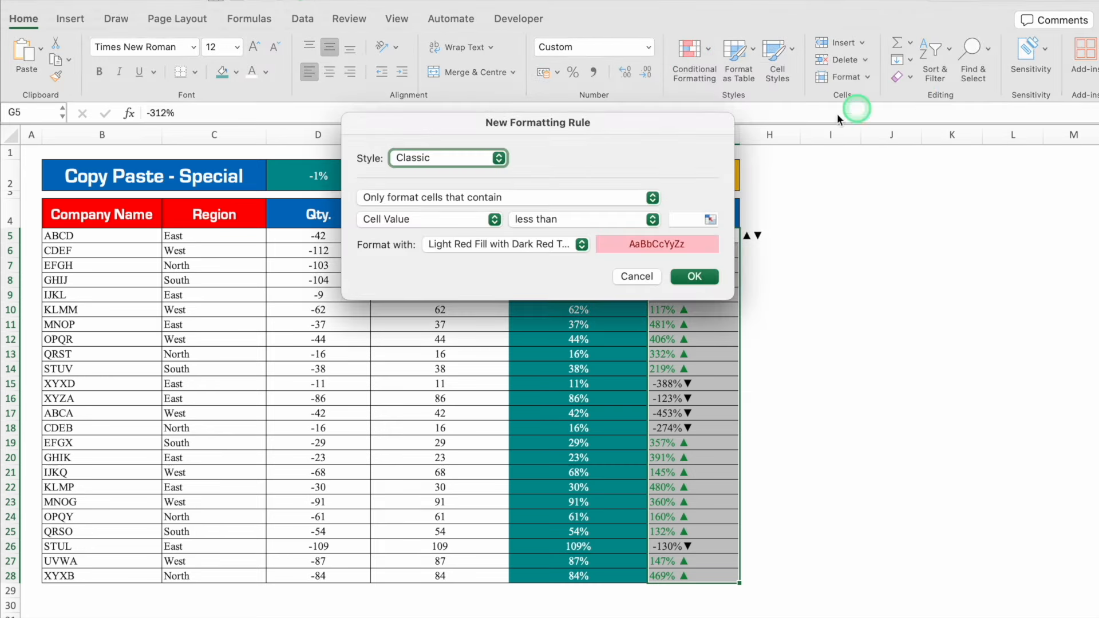
text(0)
click(582, 245)
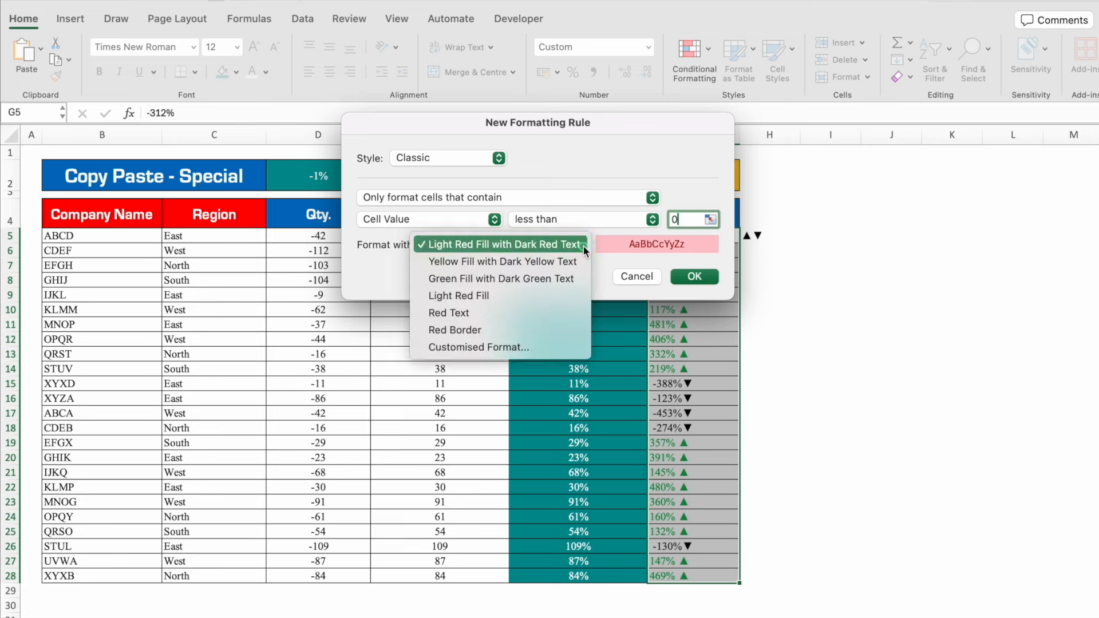
click(522, 345)
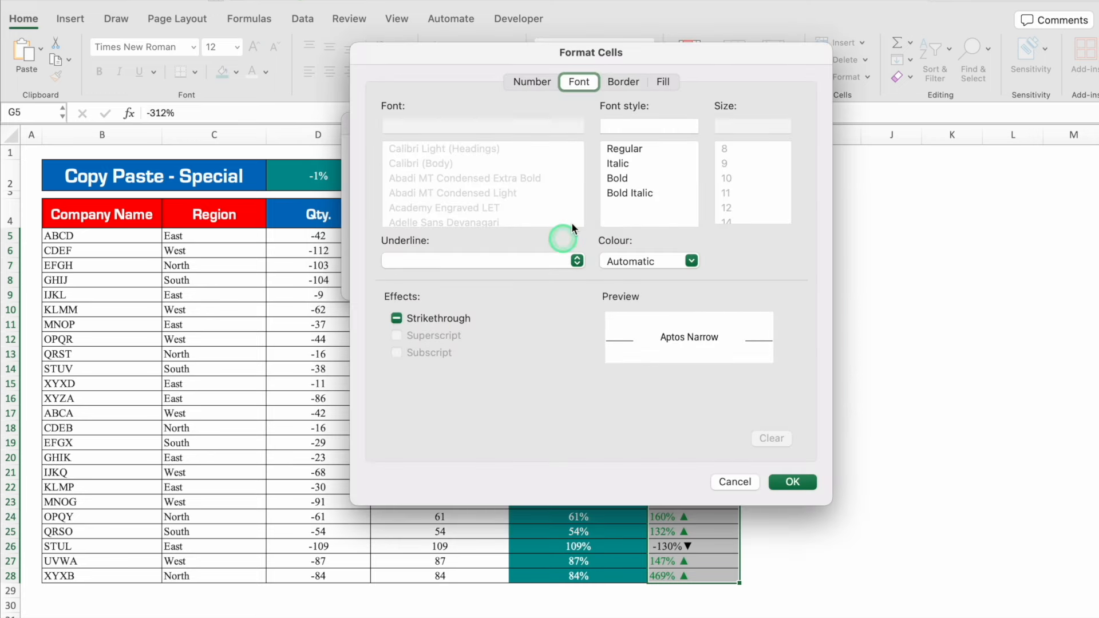
click(691, 261)
click(627, 437)
click(793, 481)
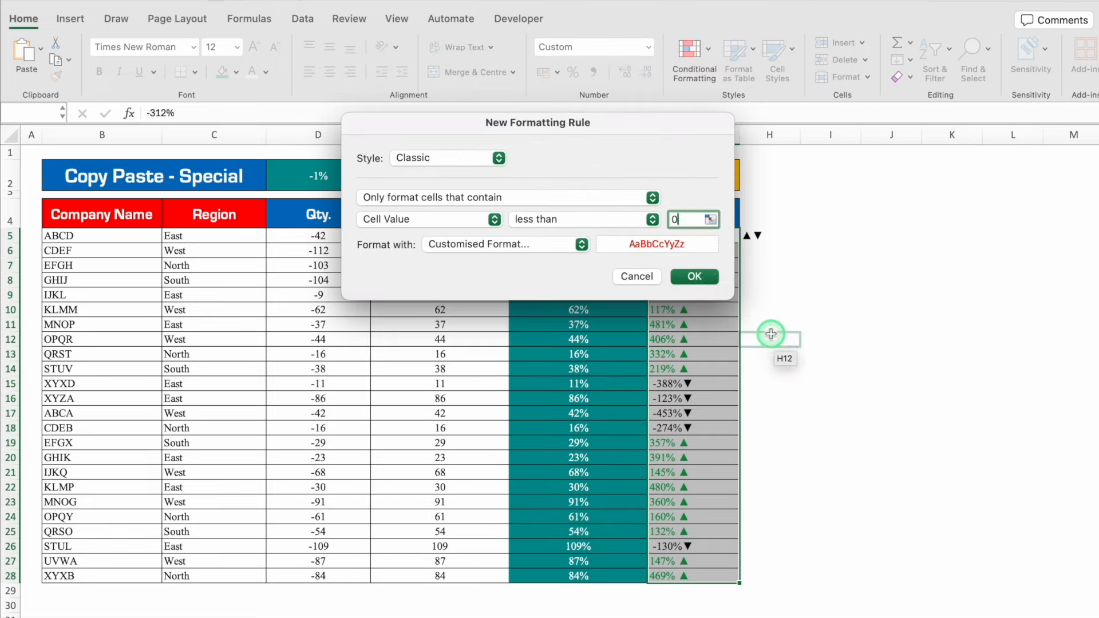
click(699, 276)
click(912, 311)
click(817, 338)
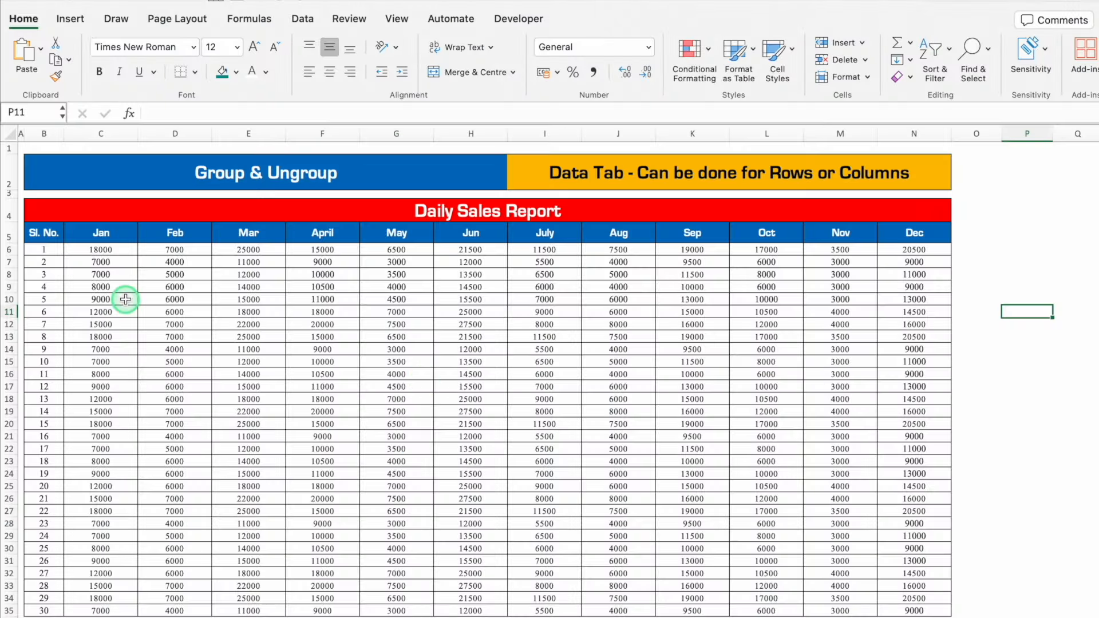
Hide the Feb to April columns D:F of the Daily Sales Report and undo the hiding.
click(114, 235)
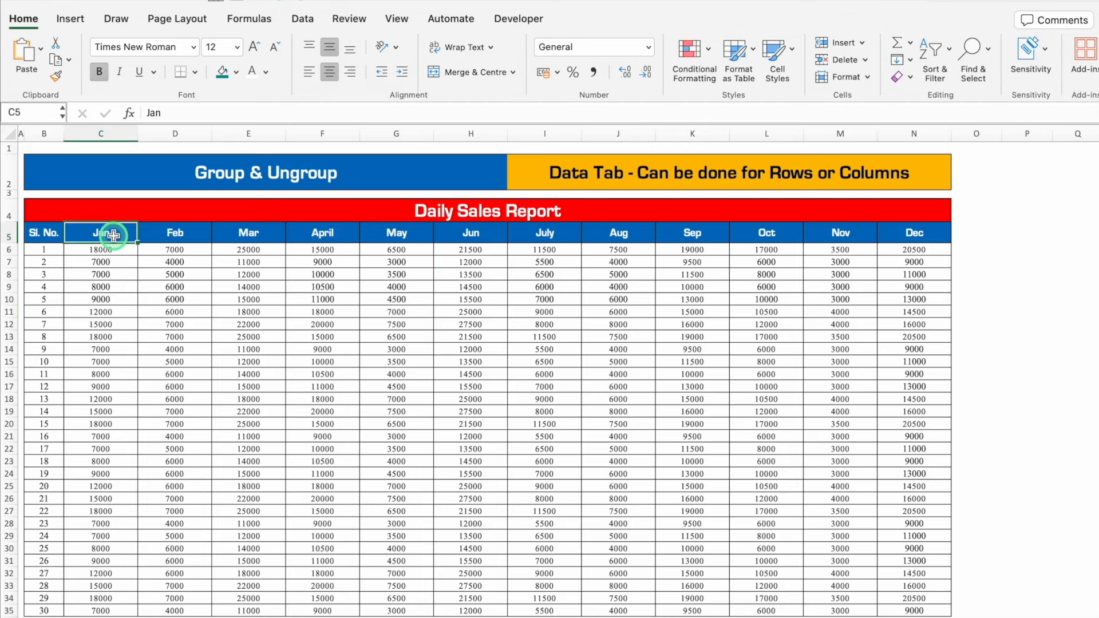
click(391, 229)
click(175, 136)
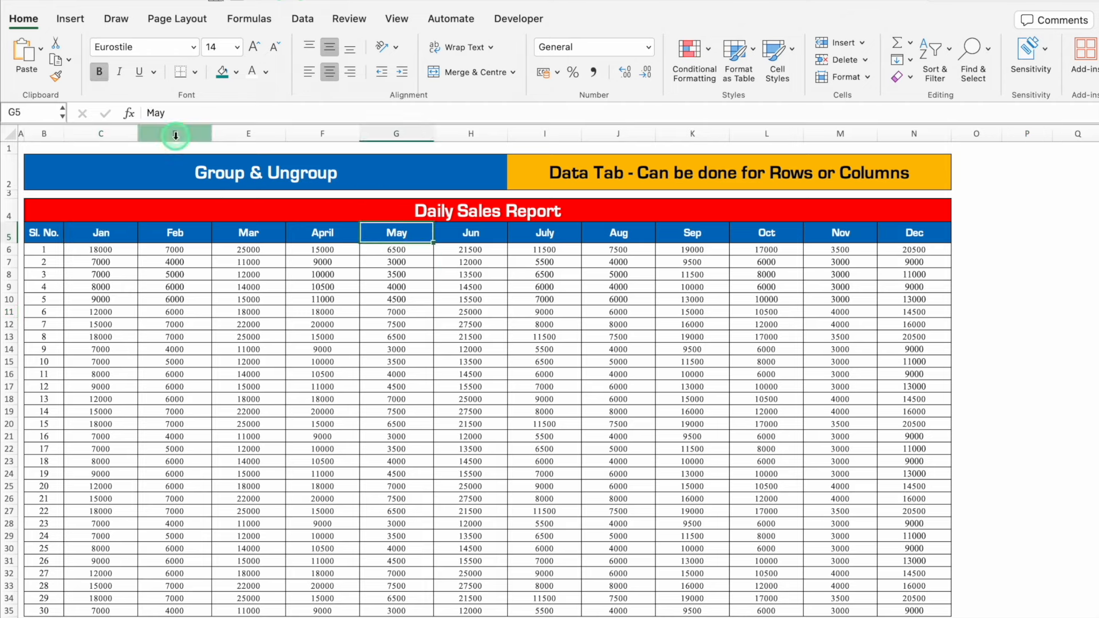
drag(176, 136, 348, 139)
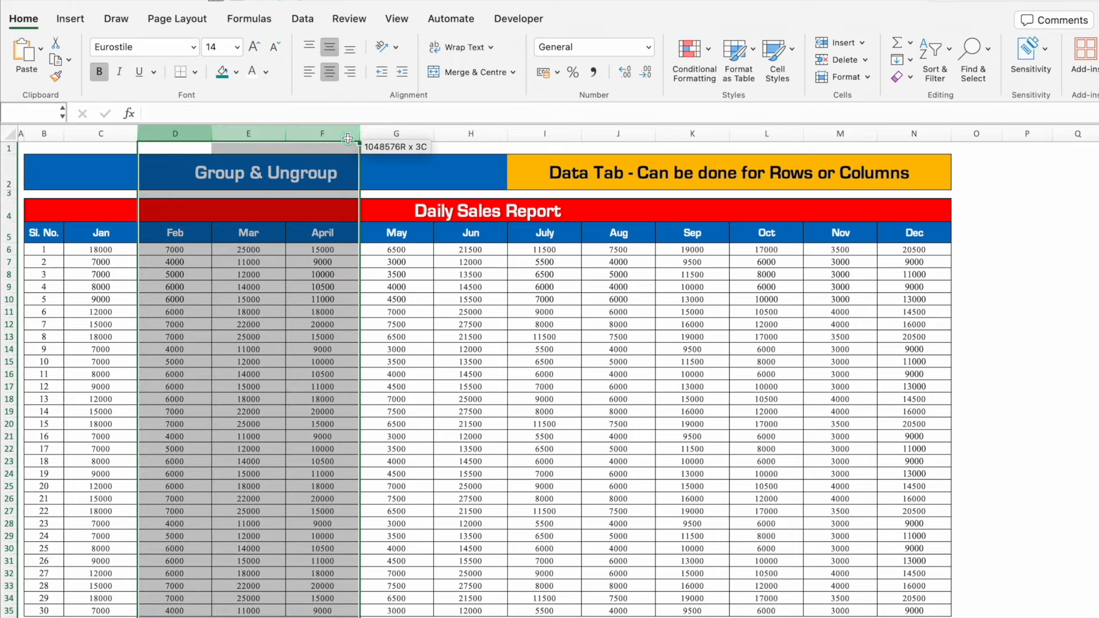
right_click(312, 134)
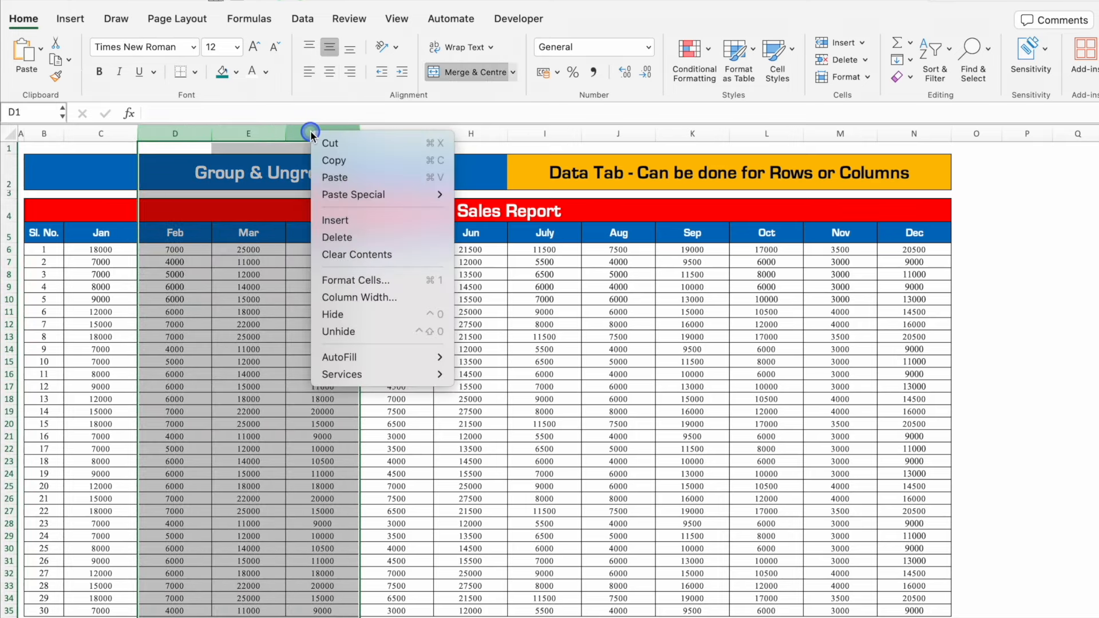
click(363, 314)
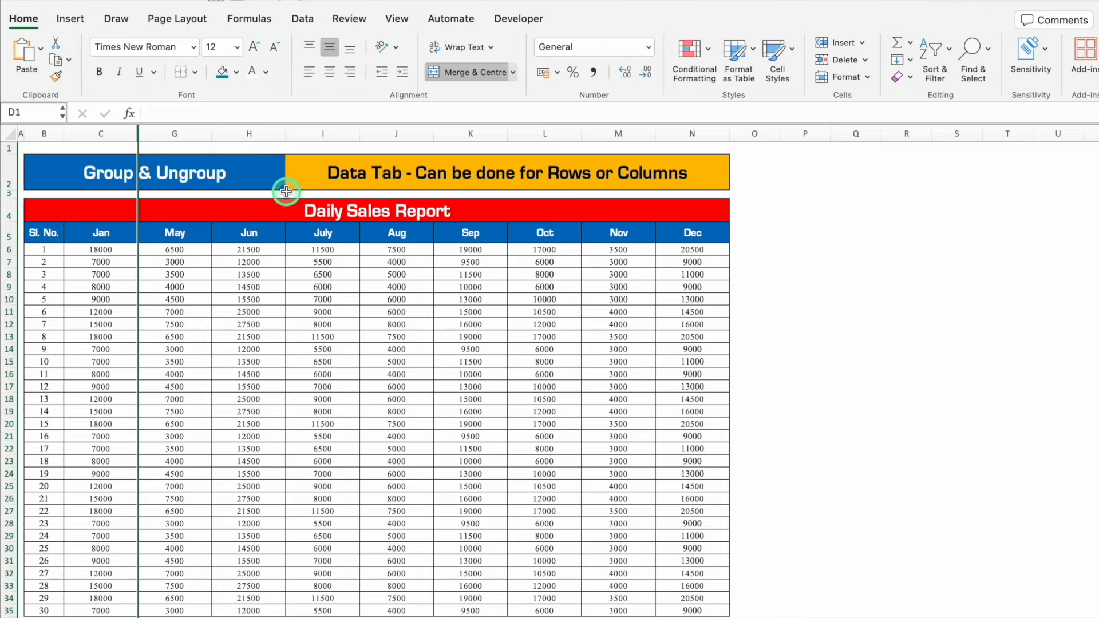
key(super+z)
click(250, 275)
Group the Feb to April columns D:F and test collapsing and expanding the group.
drag(169, 133, 314, 141)
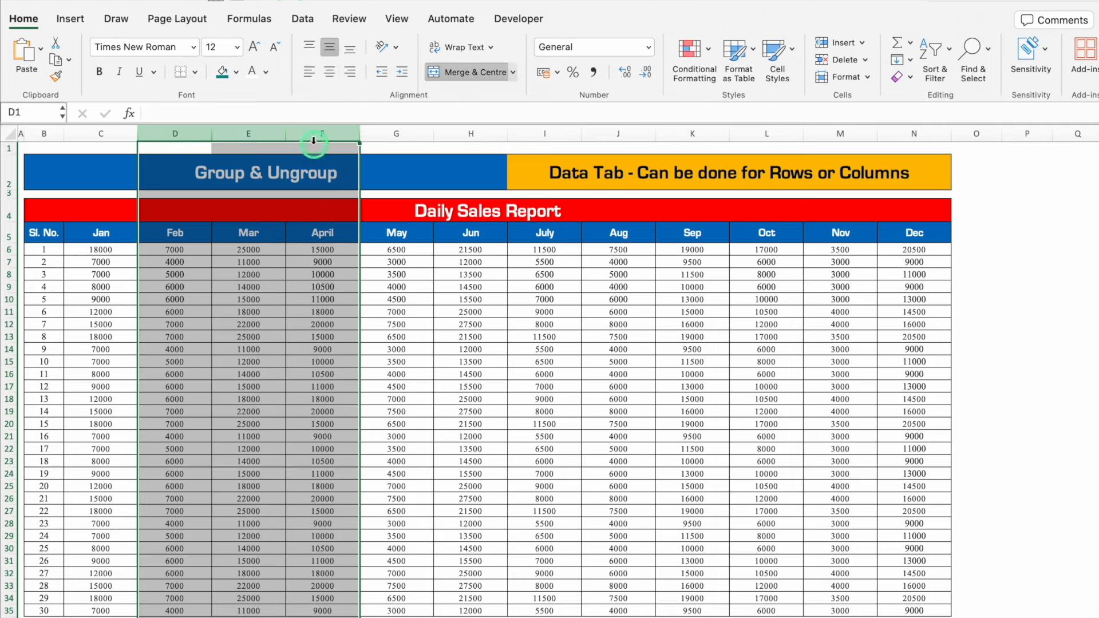
click(302, 19)
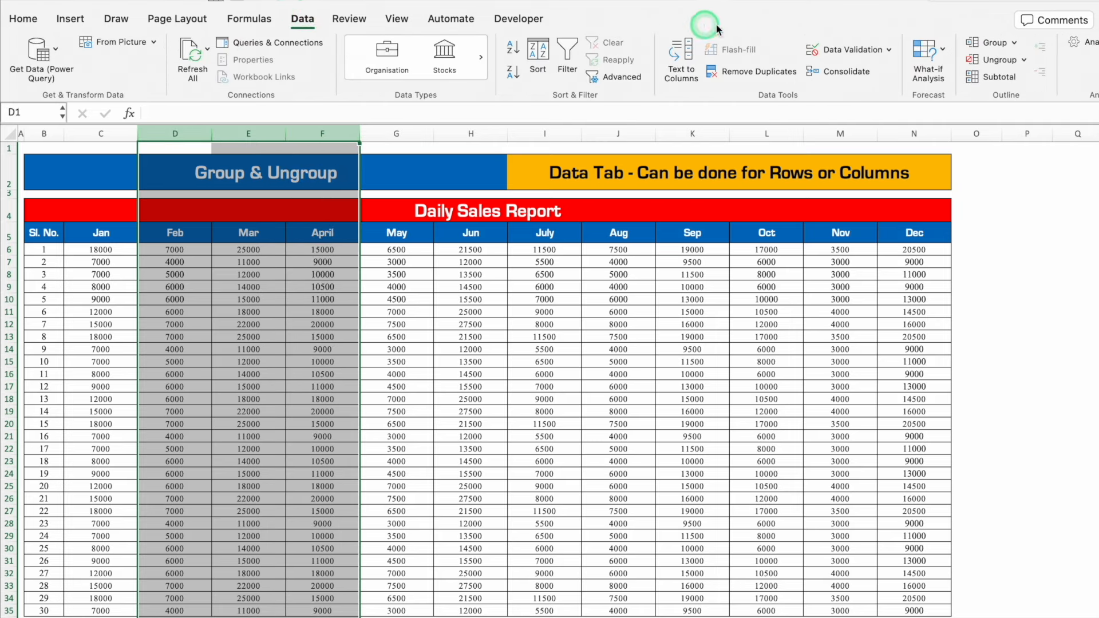
click(1014, 43)
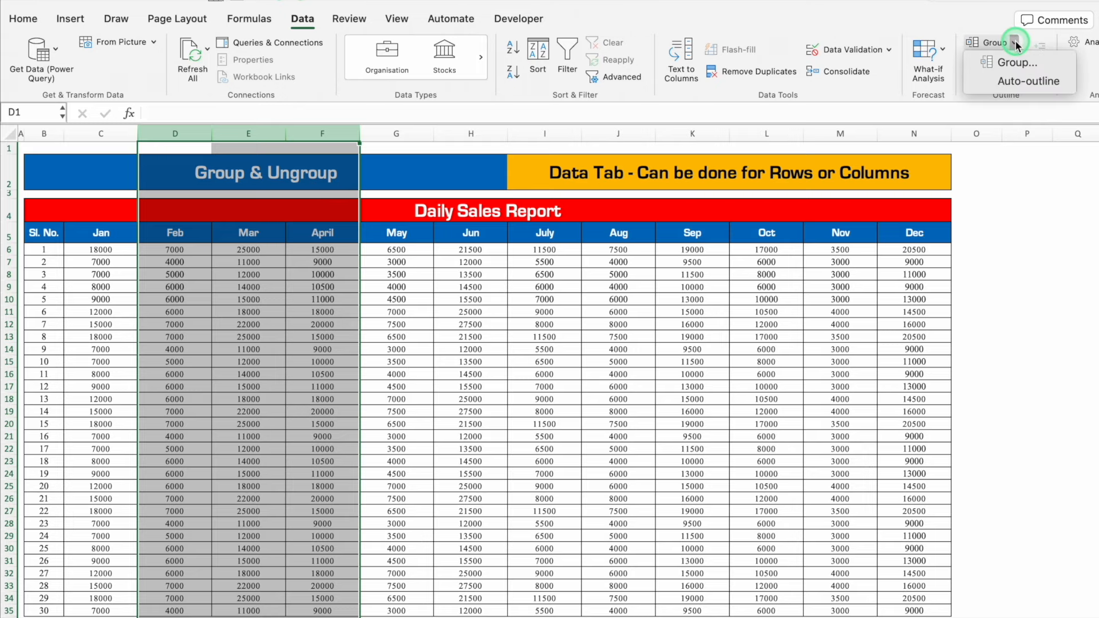
click(1017, 62)
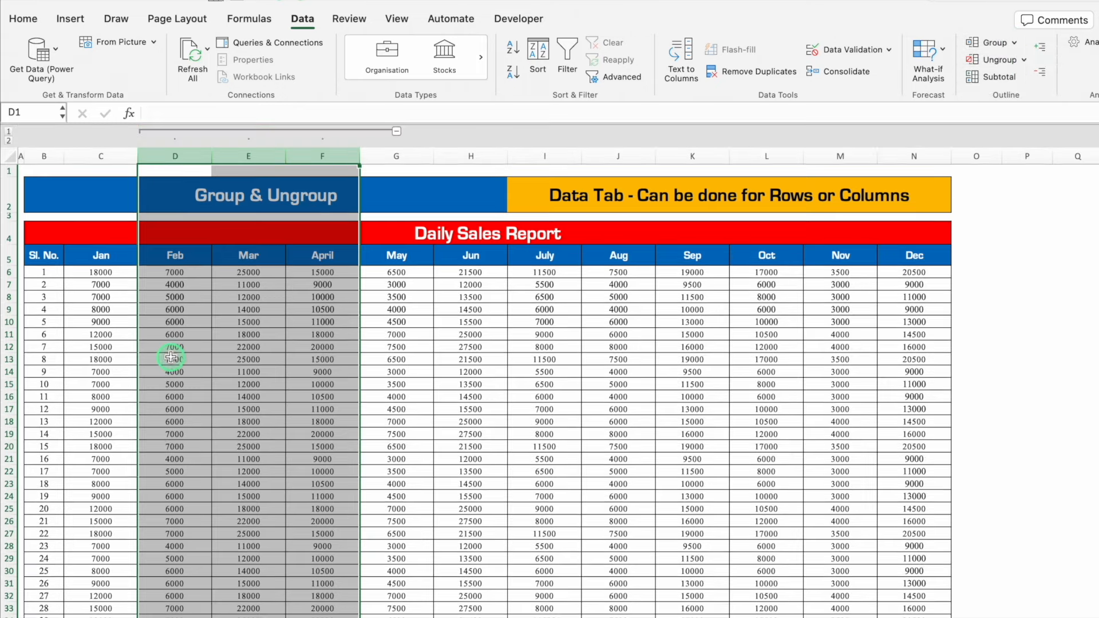
click(396, 131)
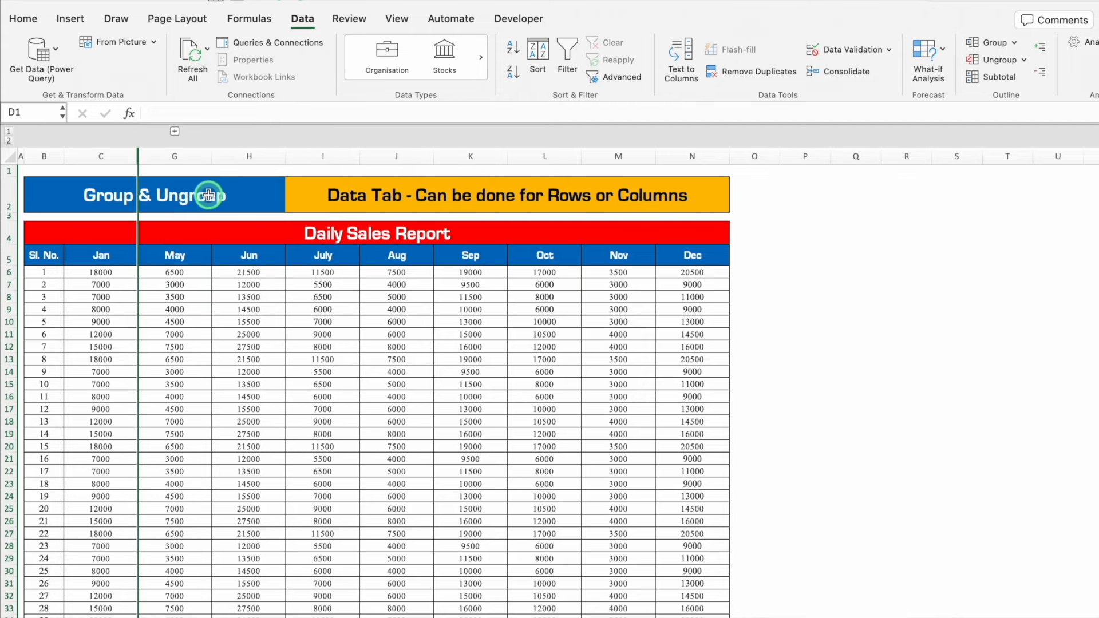
click(175, 131)
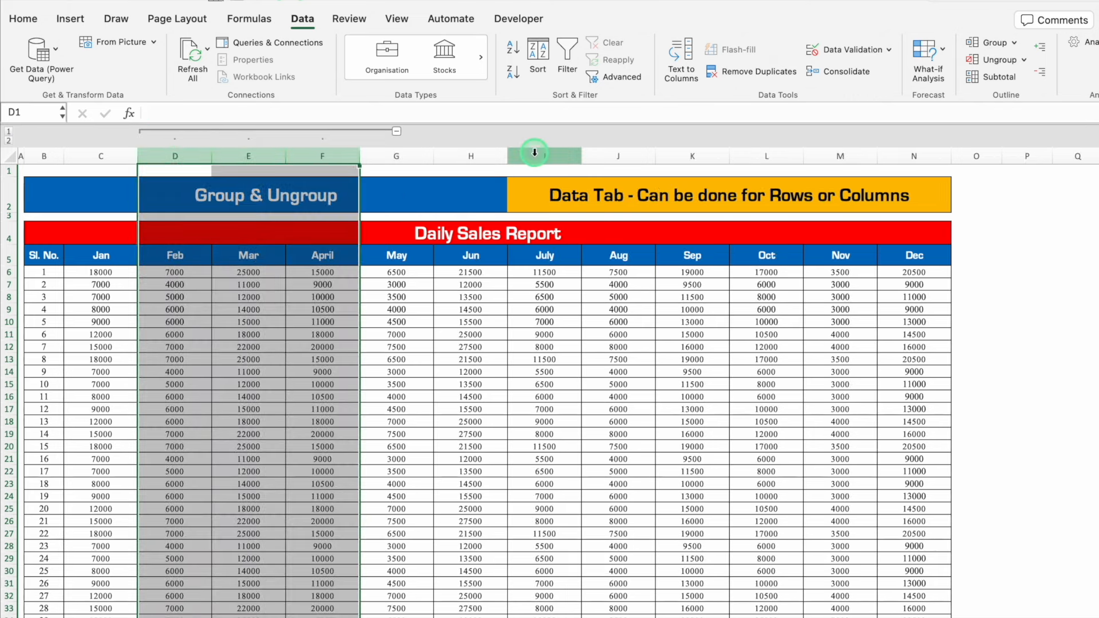
Group the July to Nov columns I:M and test collapsing both column groups.
drag(534, 152, 840, 156)
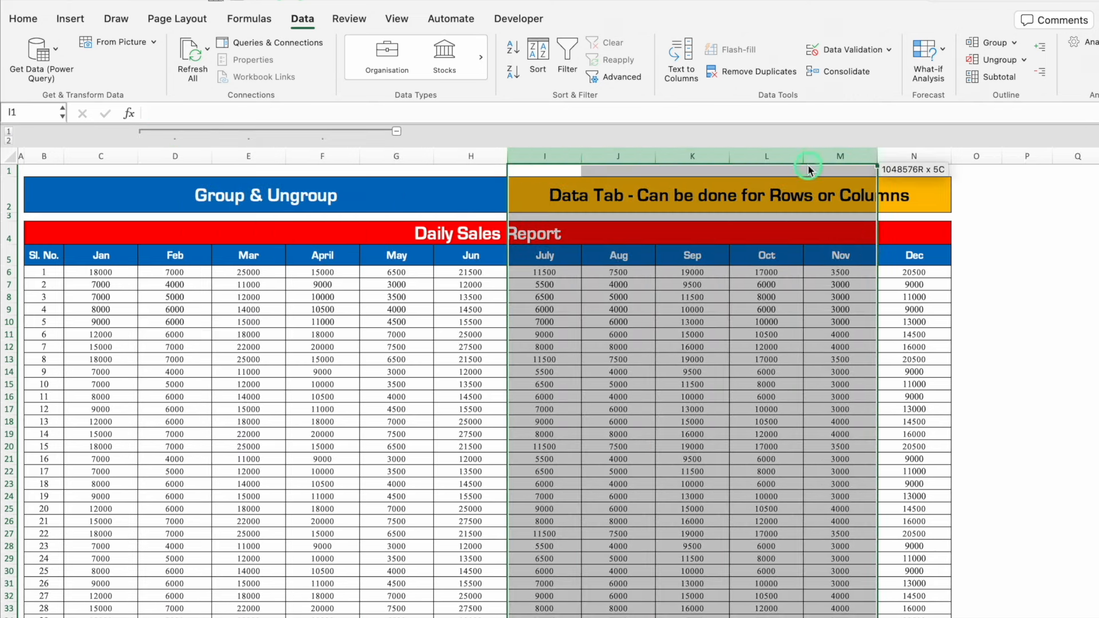
click(988, 41)
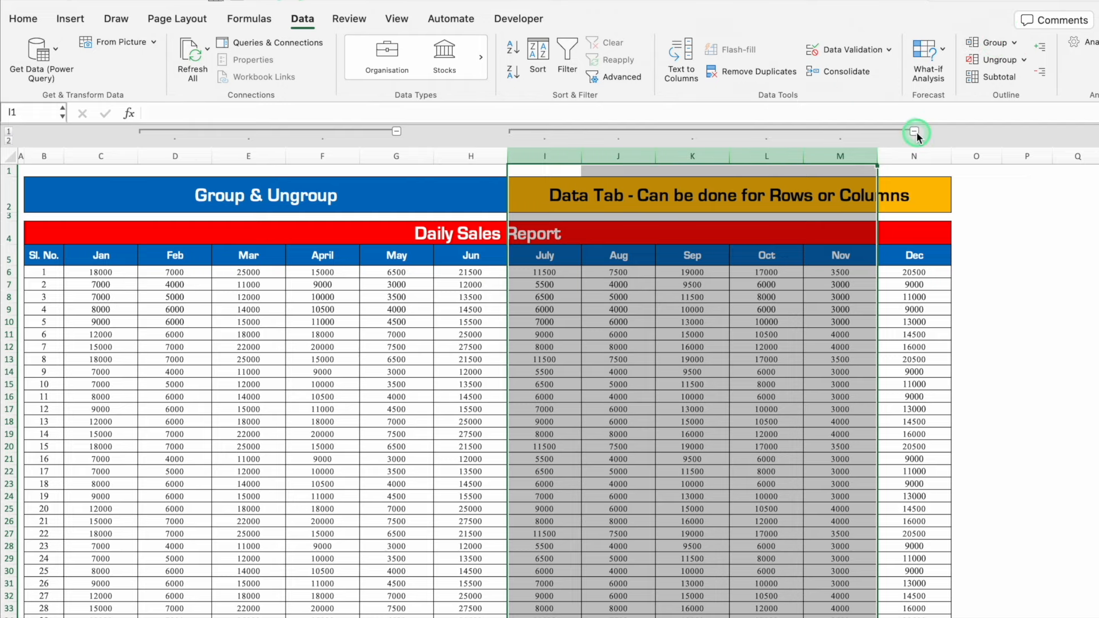
click(916, 133)
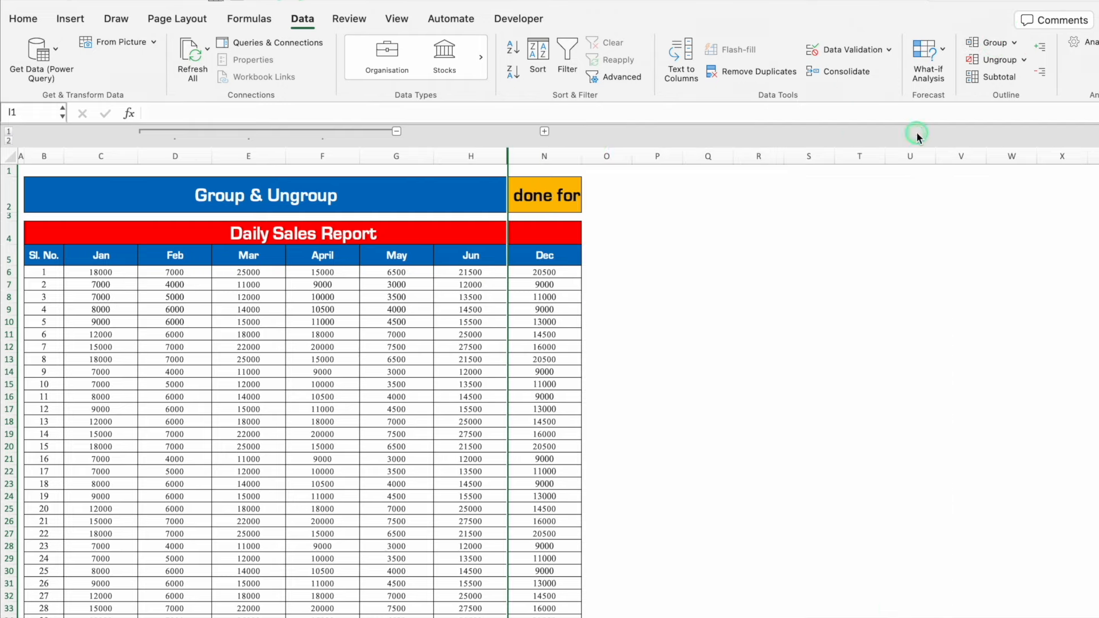
click(397, 131)
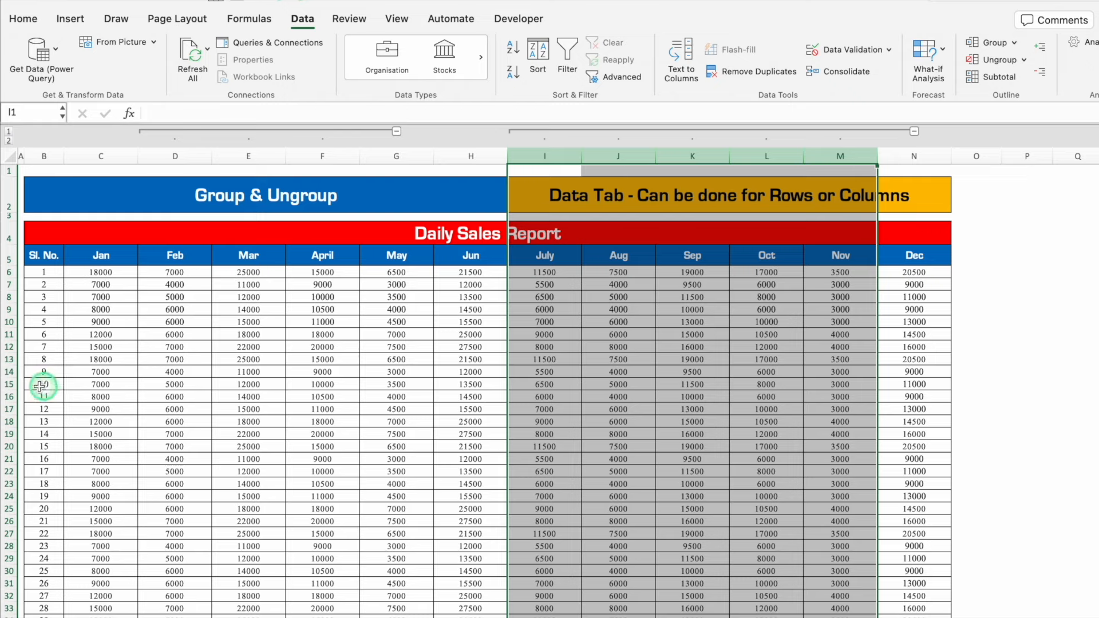
Group rows 15 to 25 of the Daily Sales Report.
drag(11, 384, 28, 514)
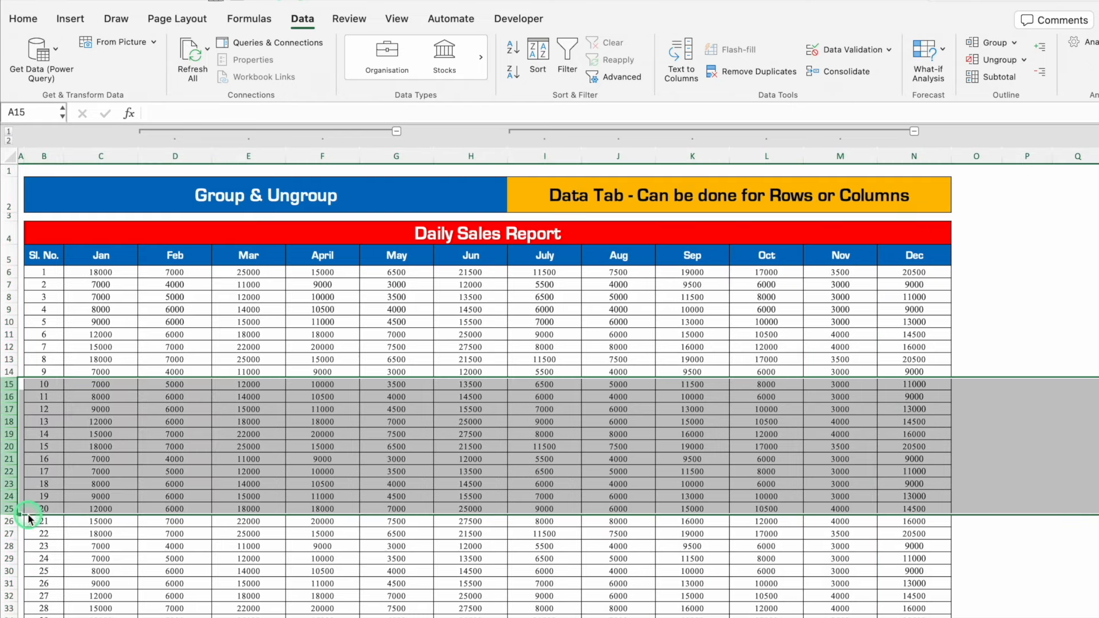
click(1015, 43)
click(1017, 60)
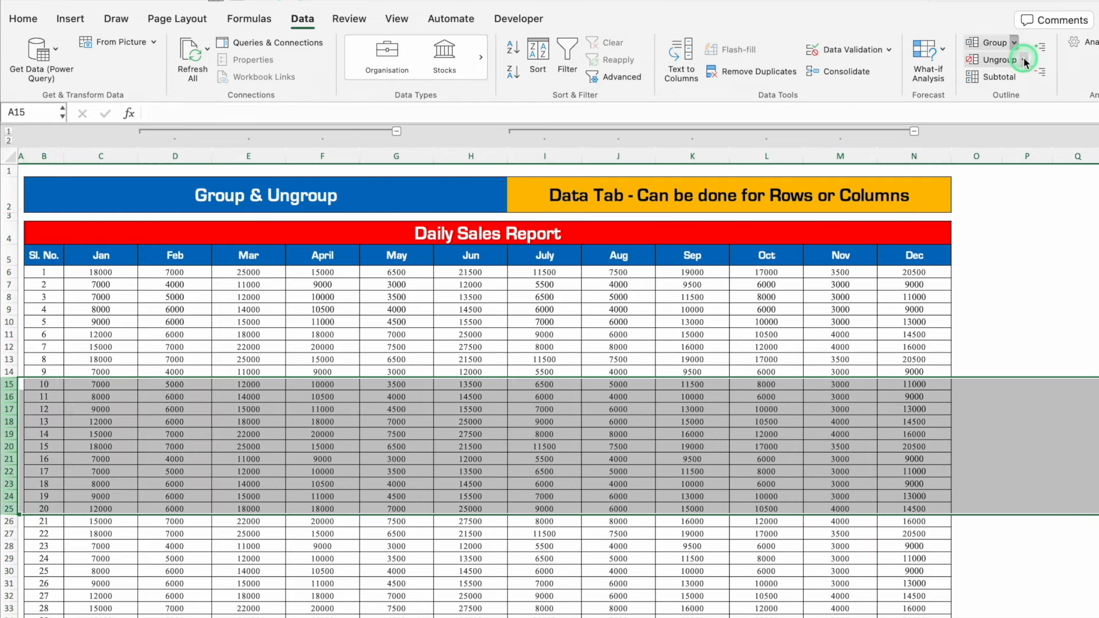
click(8, 522)
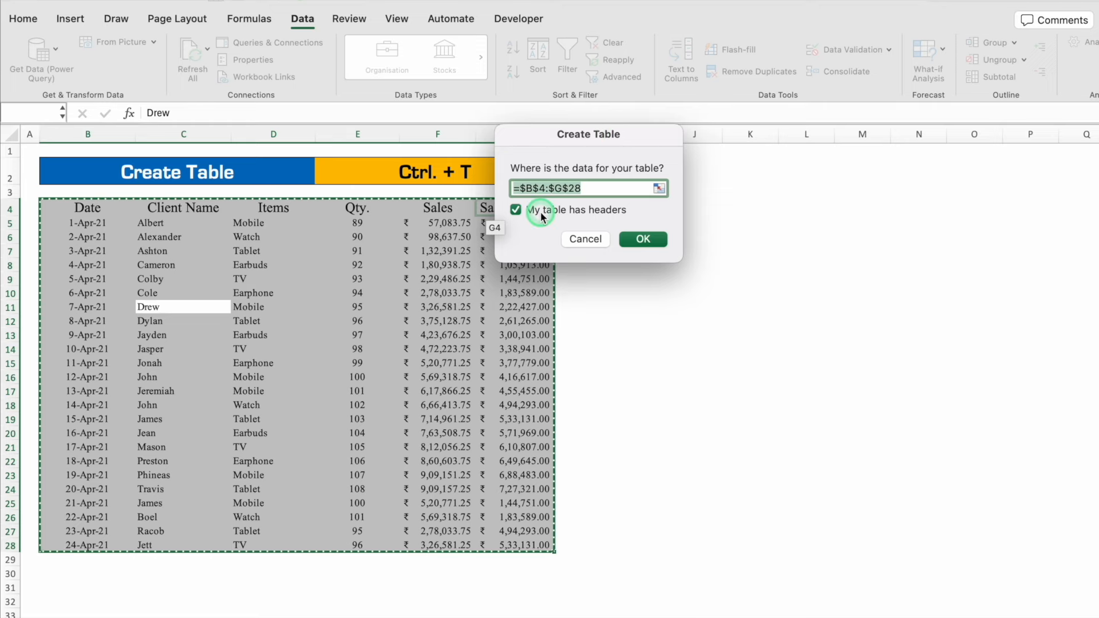
Create a table with headers from the range B4:G28 and apply all borders to it.
click(643, 238)
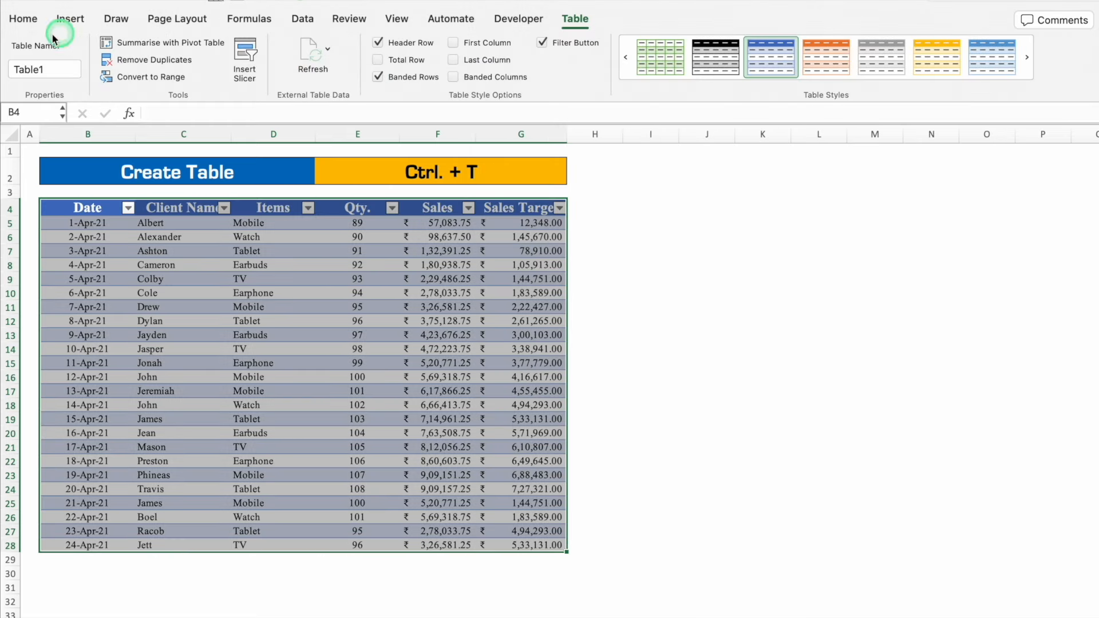
click(23, 23)
click(194, 71)
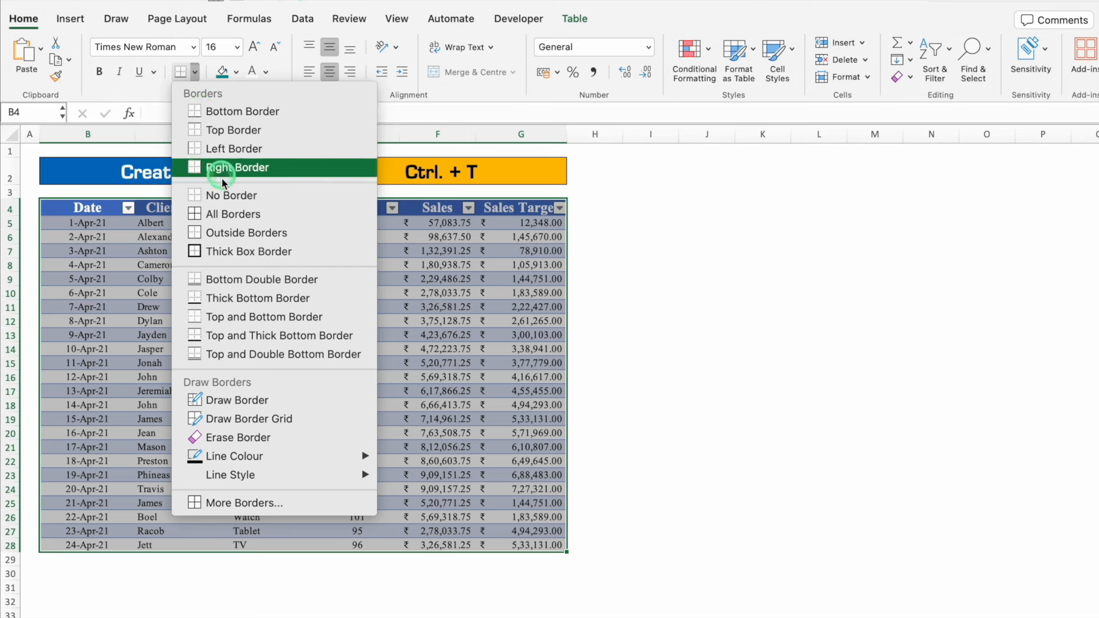
click(233, 215)
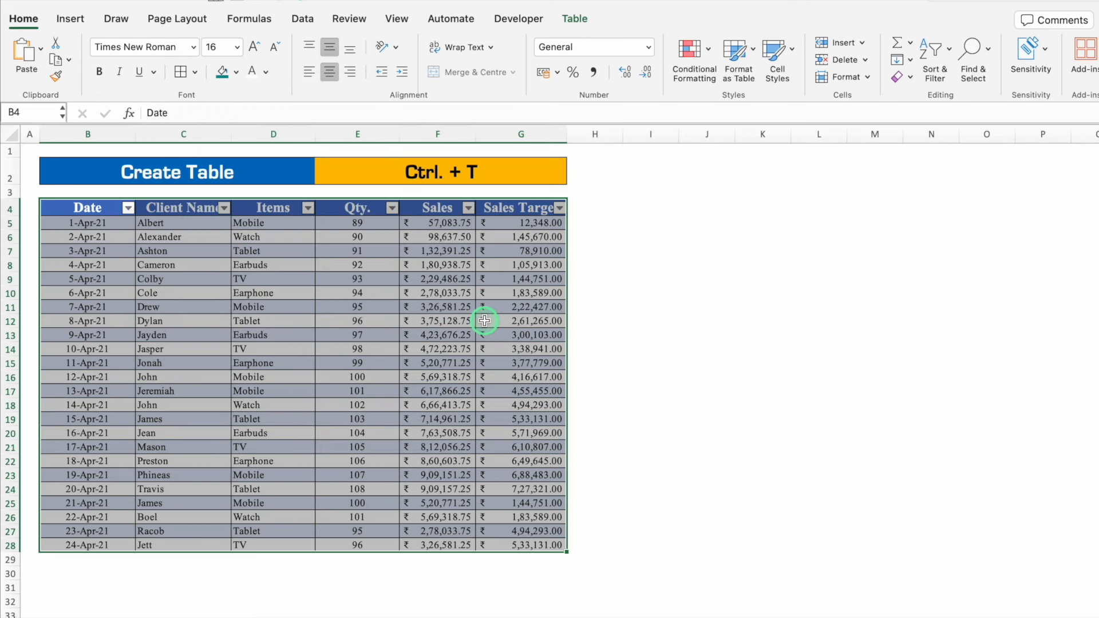
Turn off the filter buttons in the table's header row and browse the available table styles.
click(576, 20)
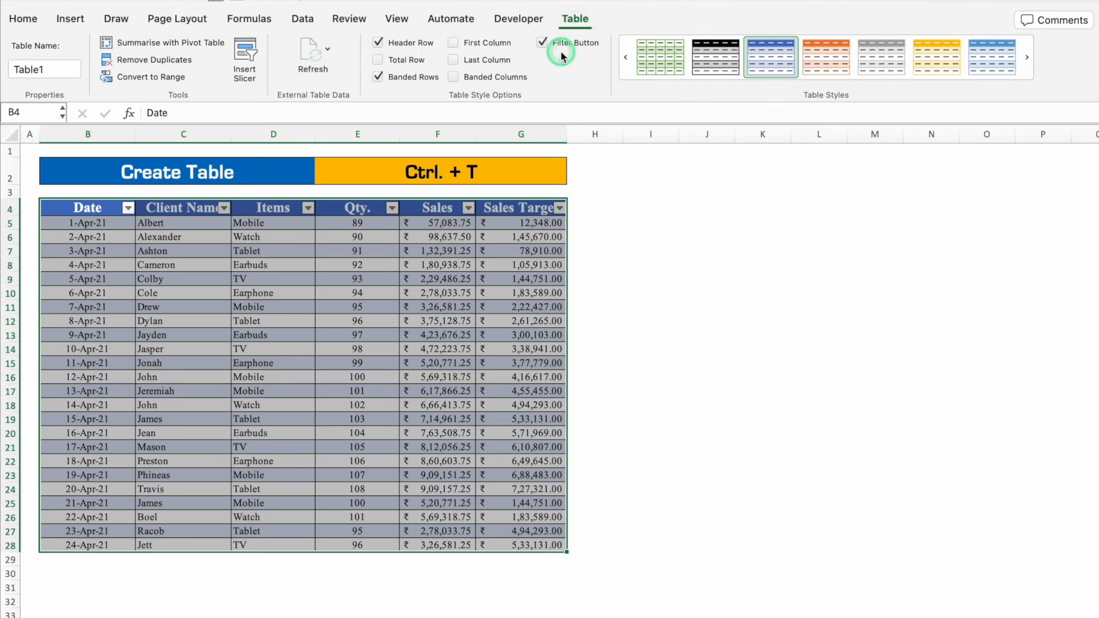
click(543, 43)
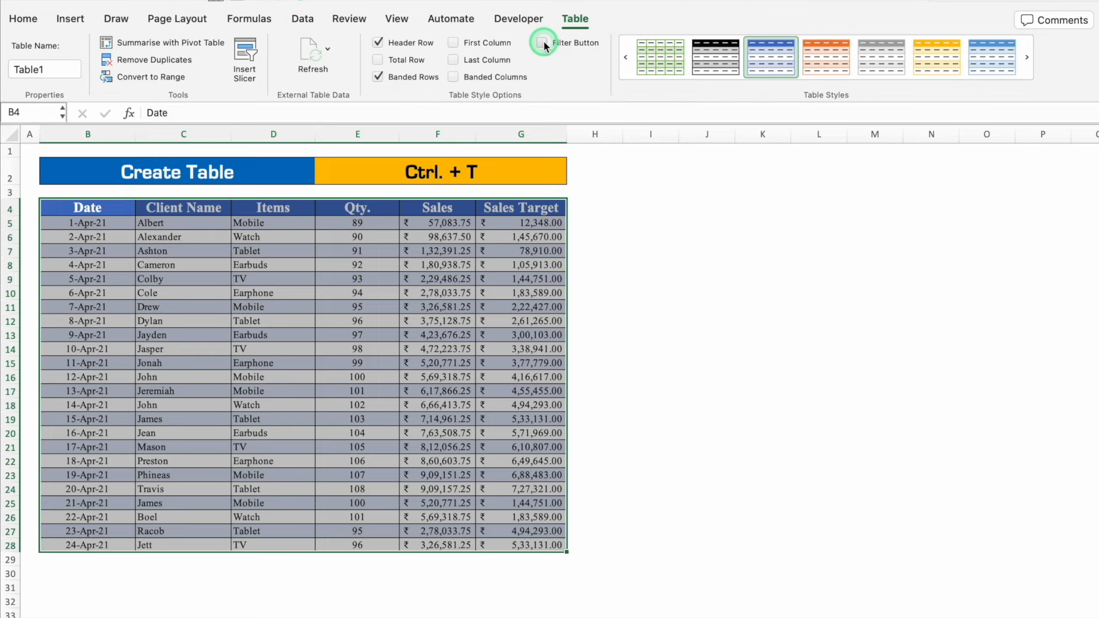
click(827, 83)
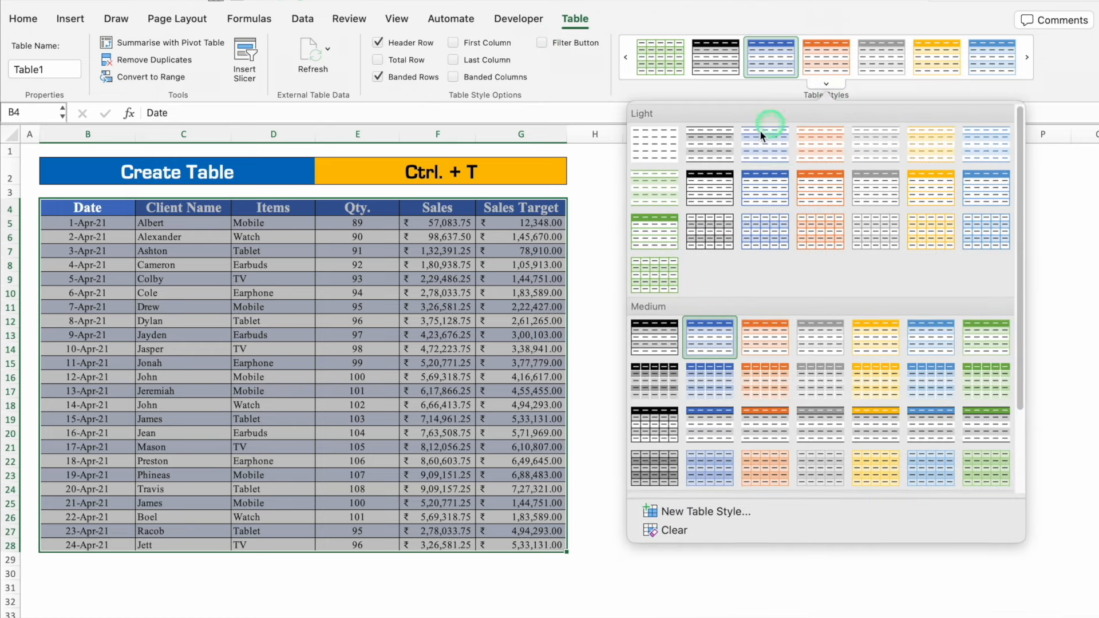
mouse_move(1022, 179)
mouse_down()
mouse_move(1025, 371)
mouse_move(1024, 180)
mouse_up()
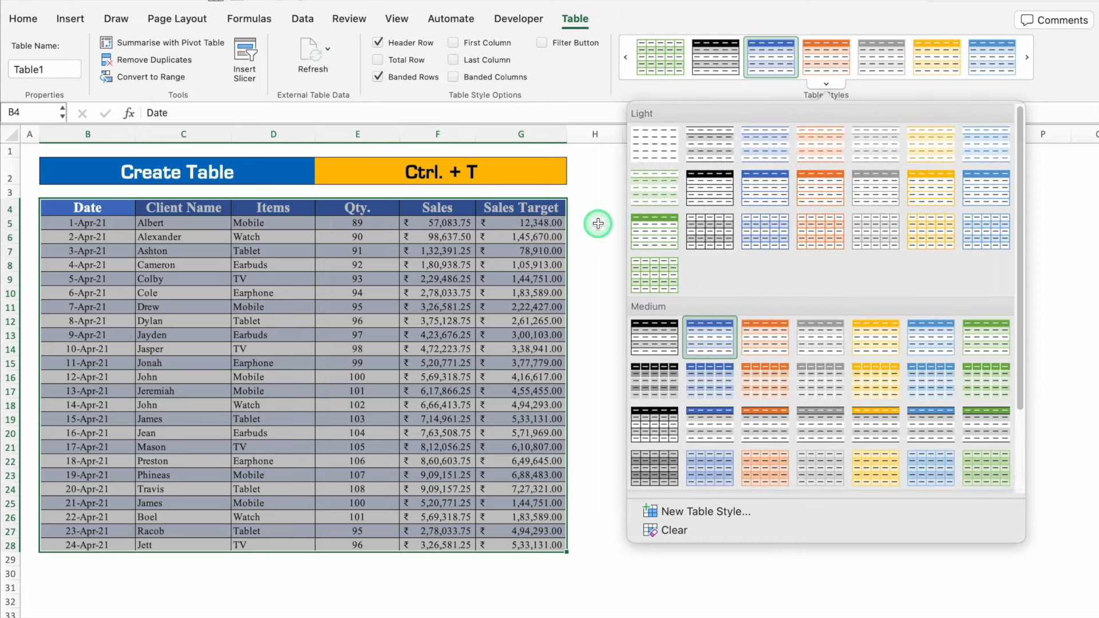
click(574, 18)
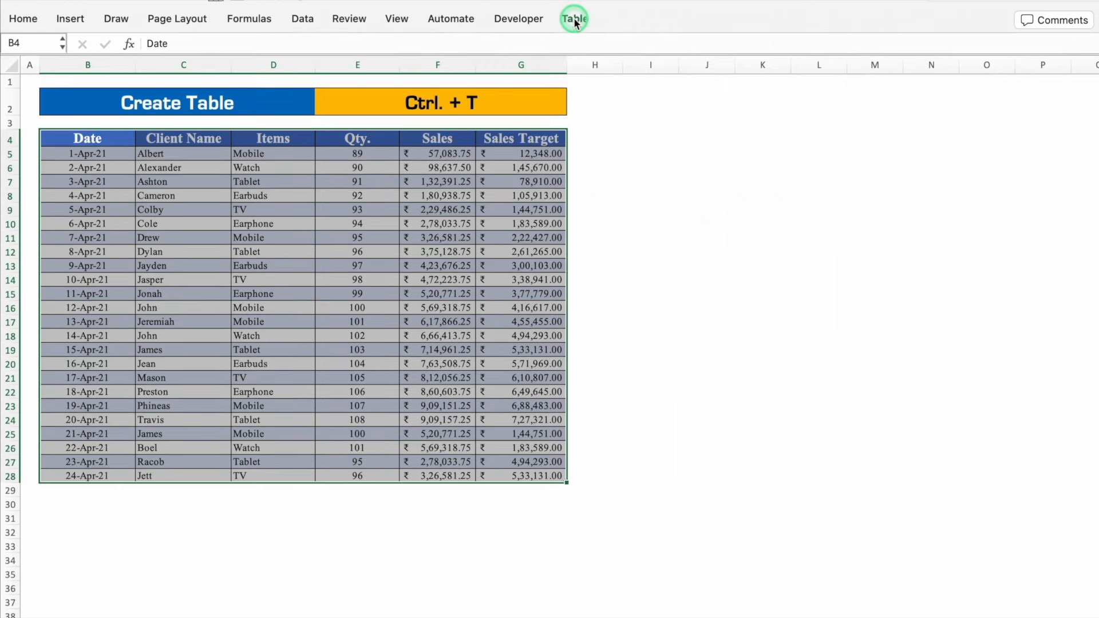
click(575, 20)
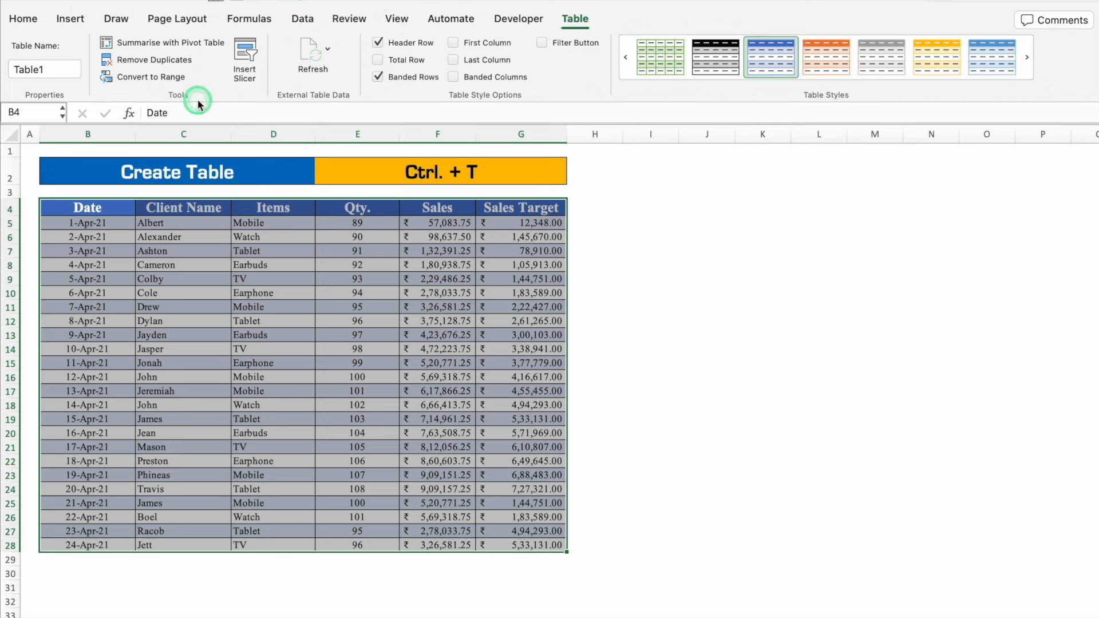
Convert the sales table to a normal range.
click(165, 80)
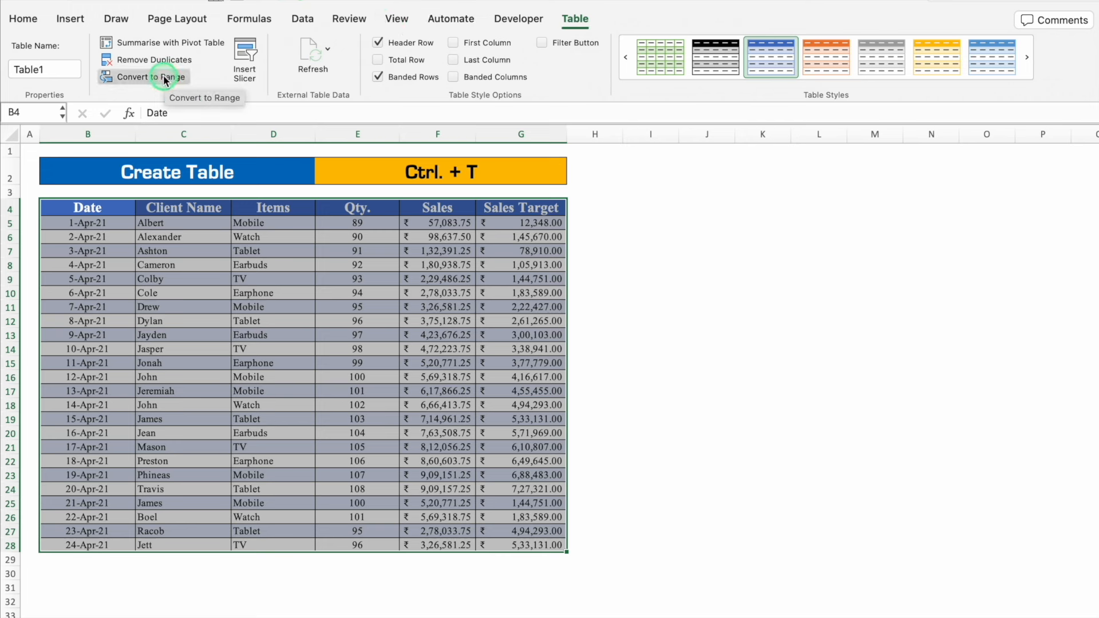
click(164, 79)
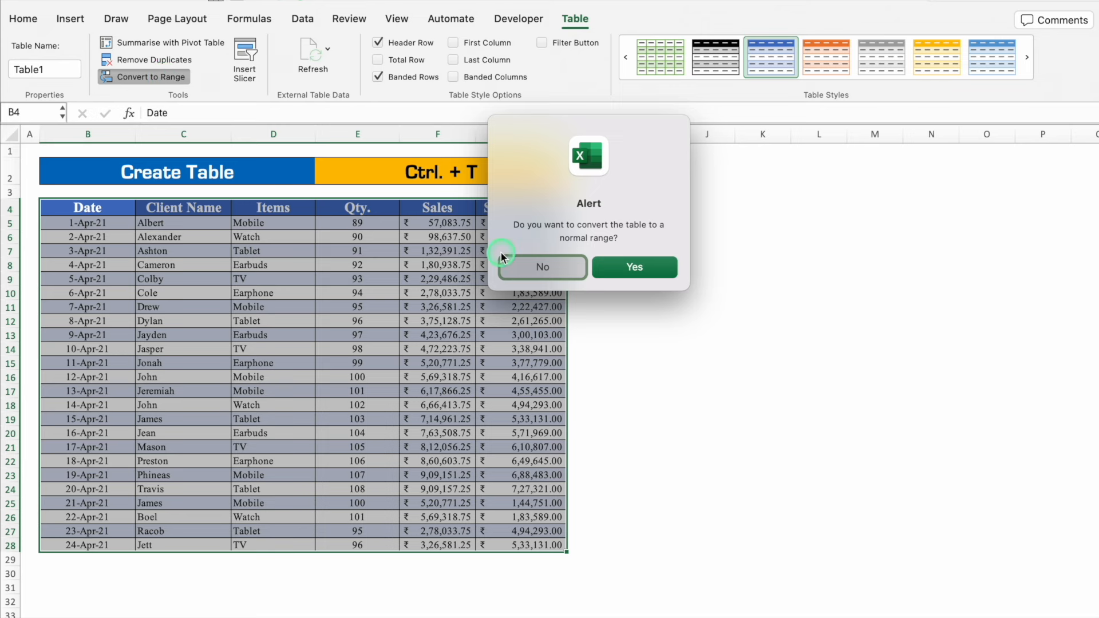
click(652, 264)
click(255, 280)
click(276, 375)
click(290, 419)
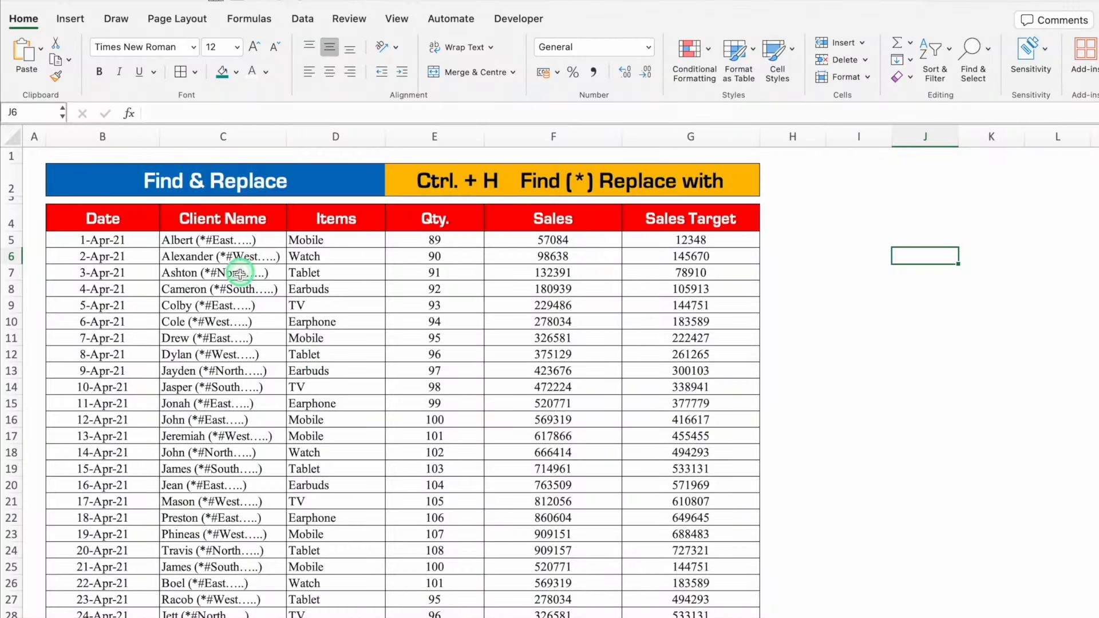
Examine the bracketed region text following the client names in column C of the Find & Replace sheet.
click(241, 294)
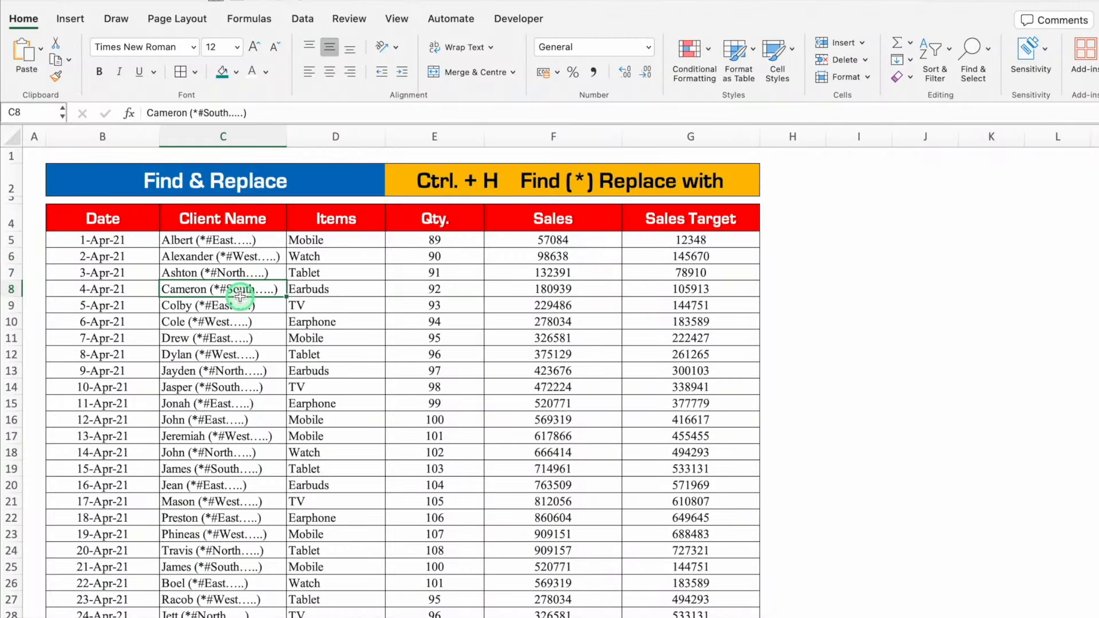
click(251, 241)
click(216, 113)
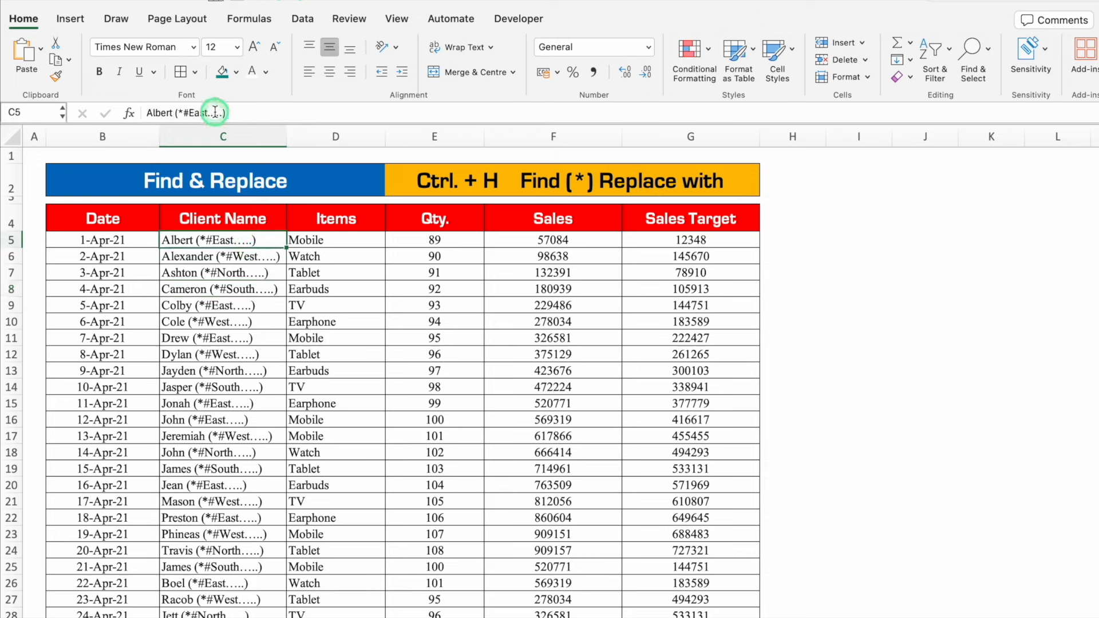
click(246, 271)
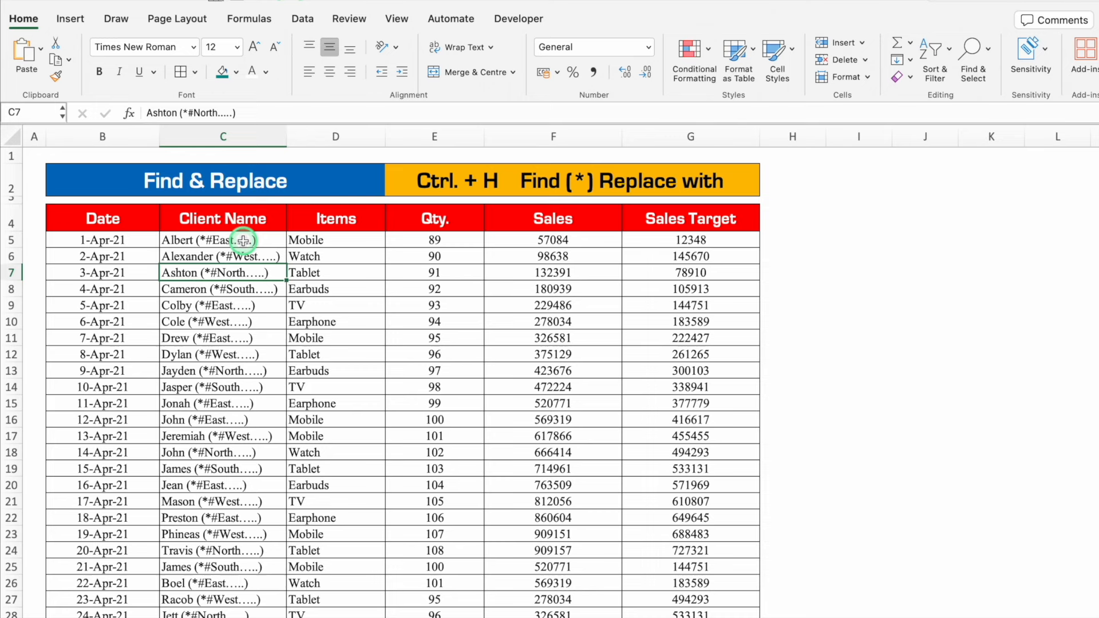
Strip the bracketed text from the client names from C5 down by replacing all matches of (*) with nothing, and deselect the range.
click(244, 241)
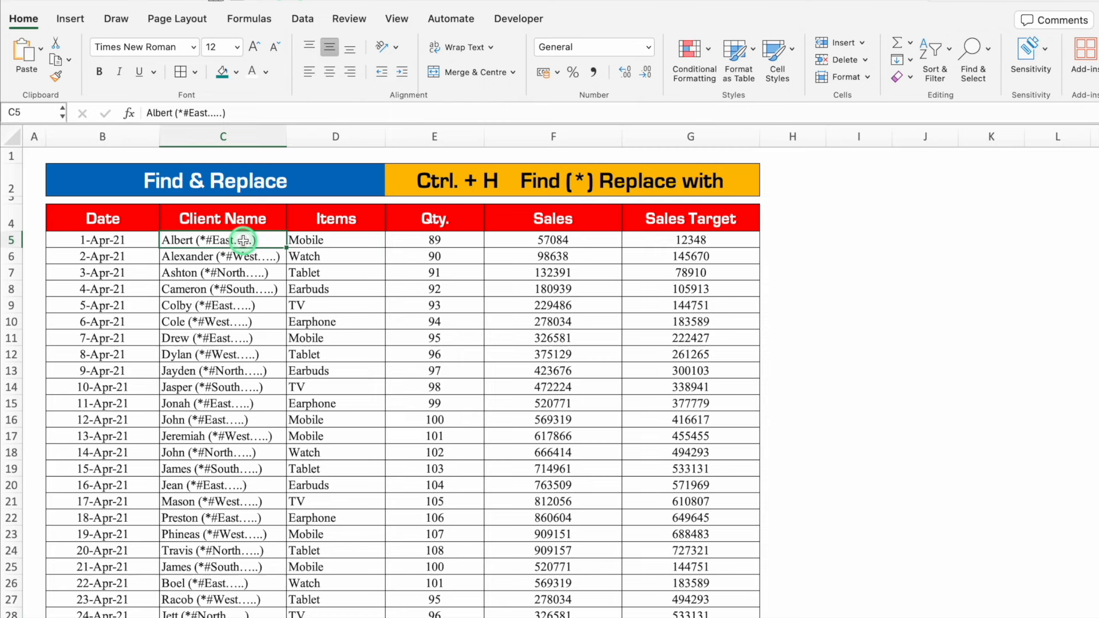
key(ctrl+shift+Down)
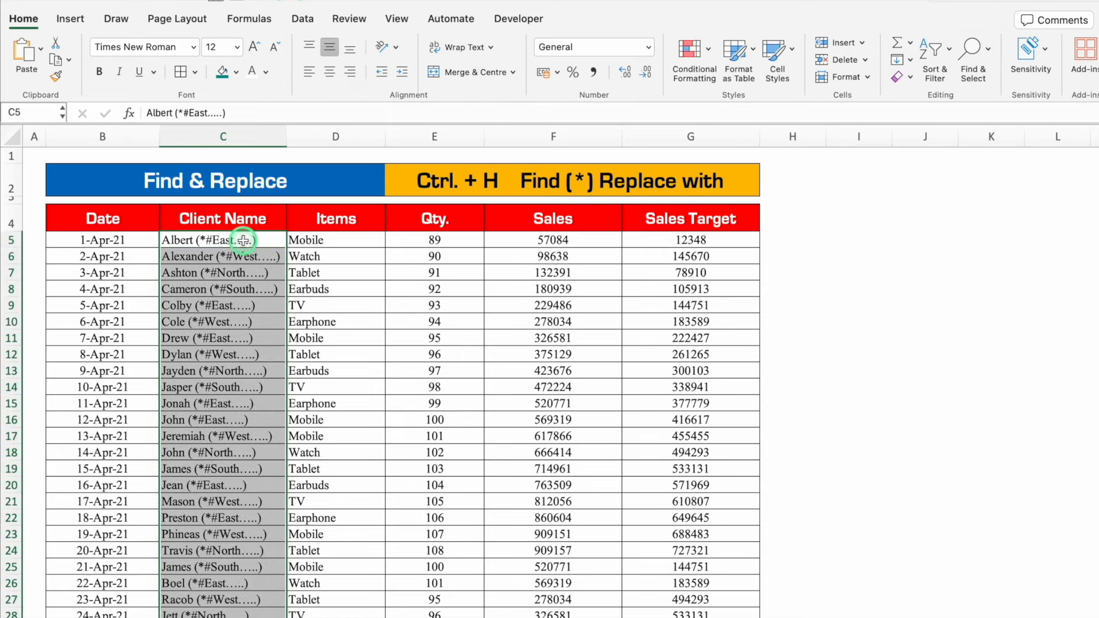
key(ctrl+h)
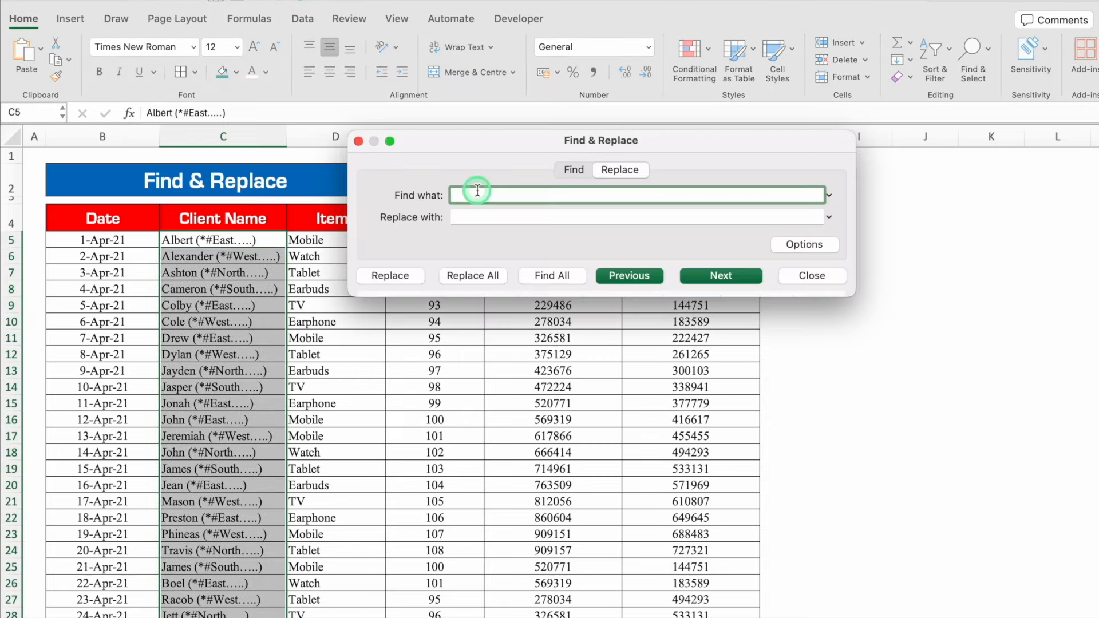
text(()
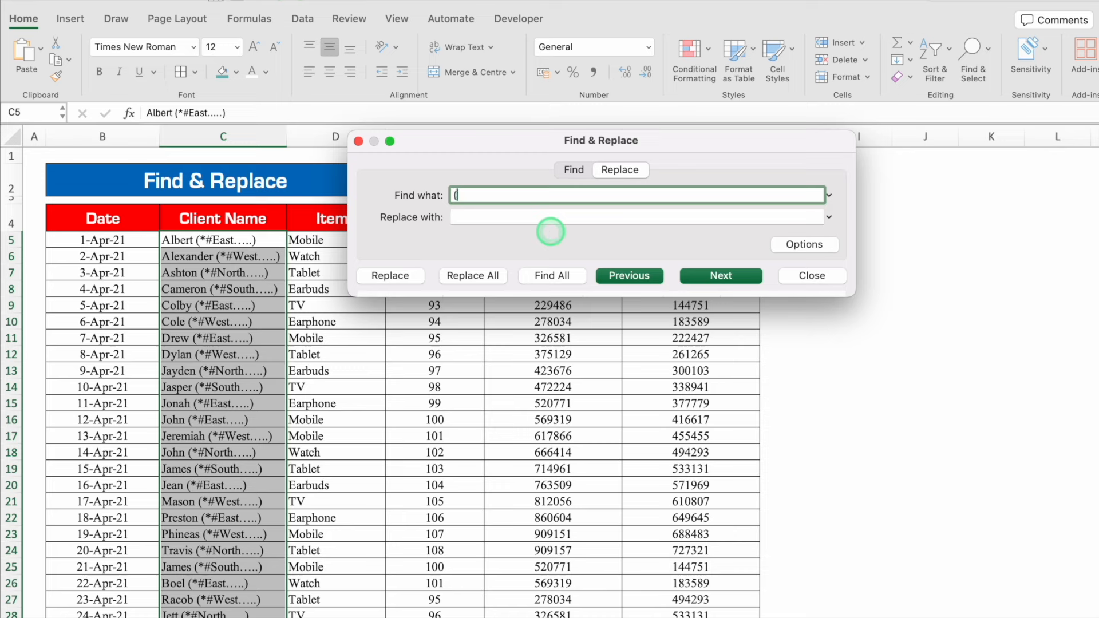
text(*))
click(526, 217)
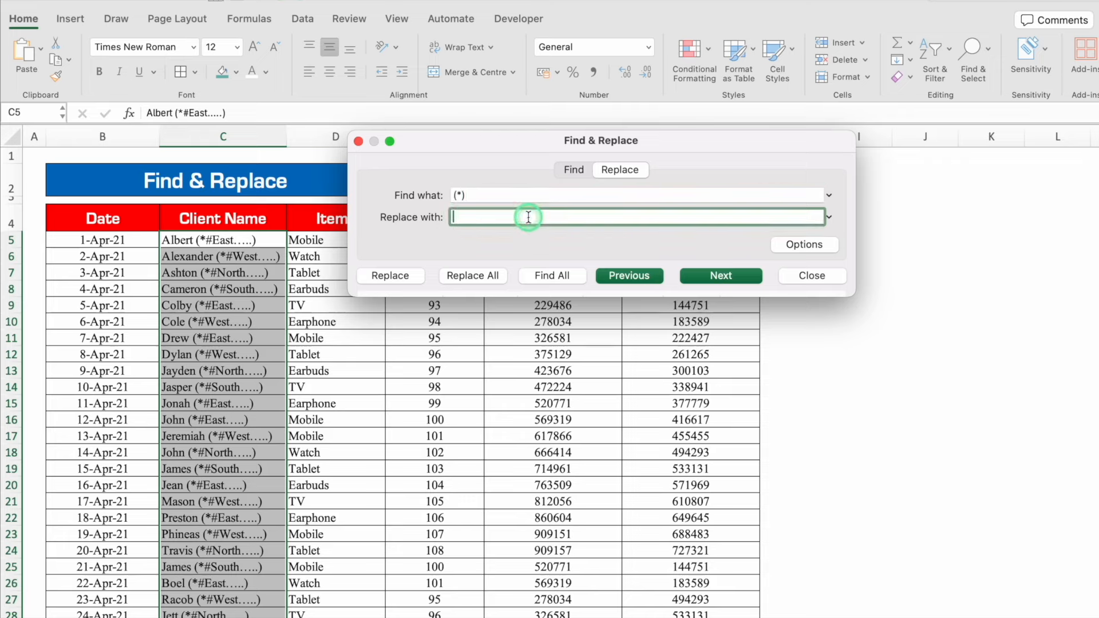
click(490, 276)
click(583, 259)
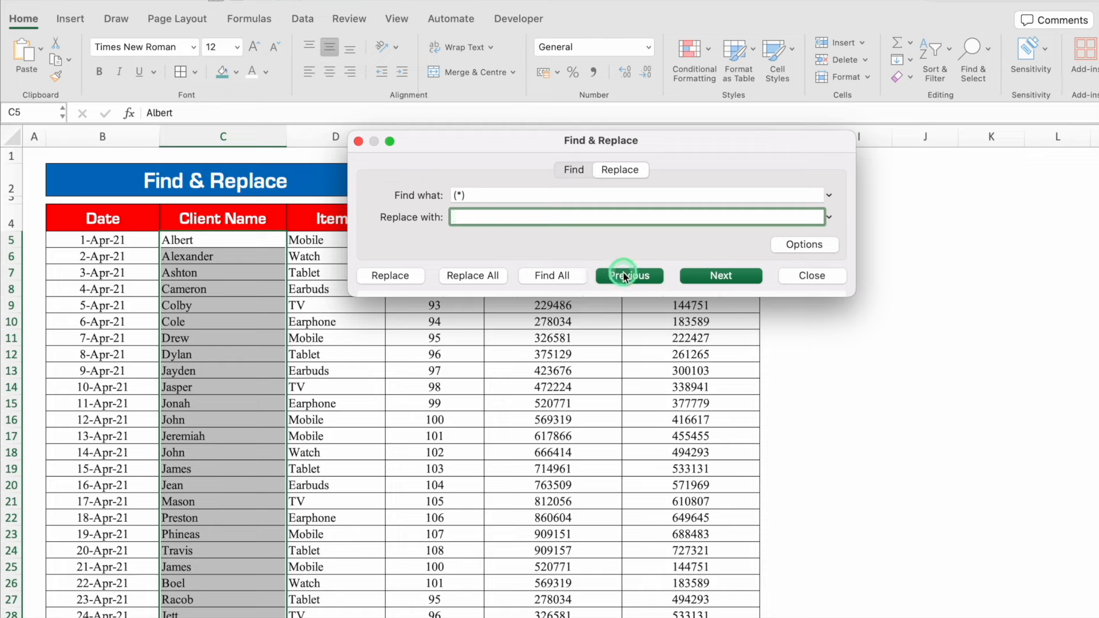
click(813, 275)
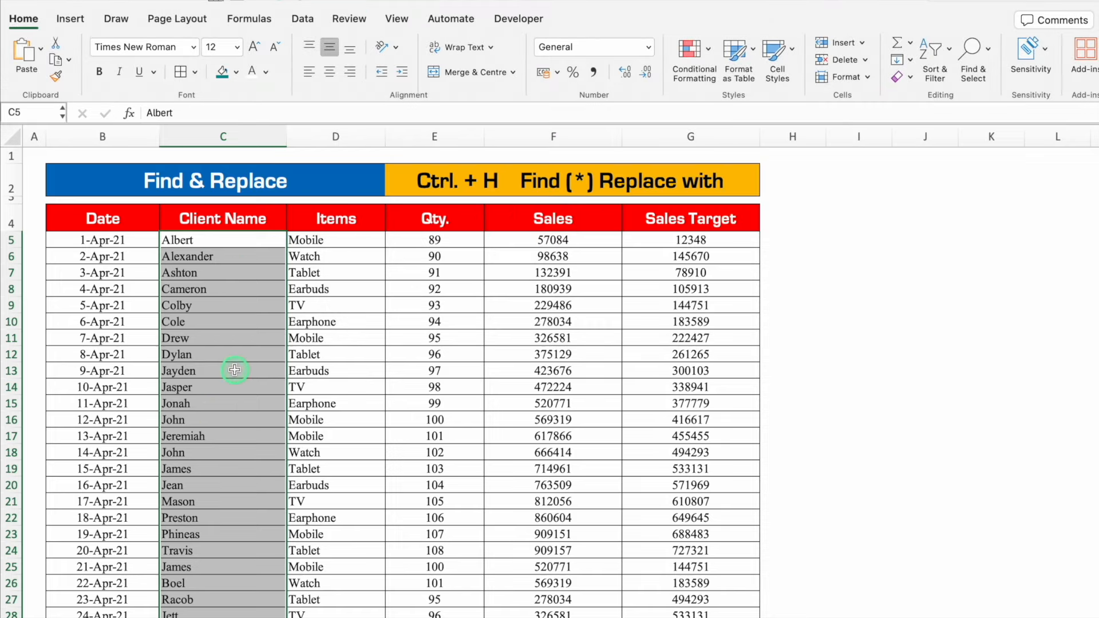
click(835, 270)
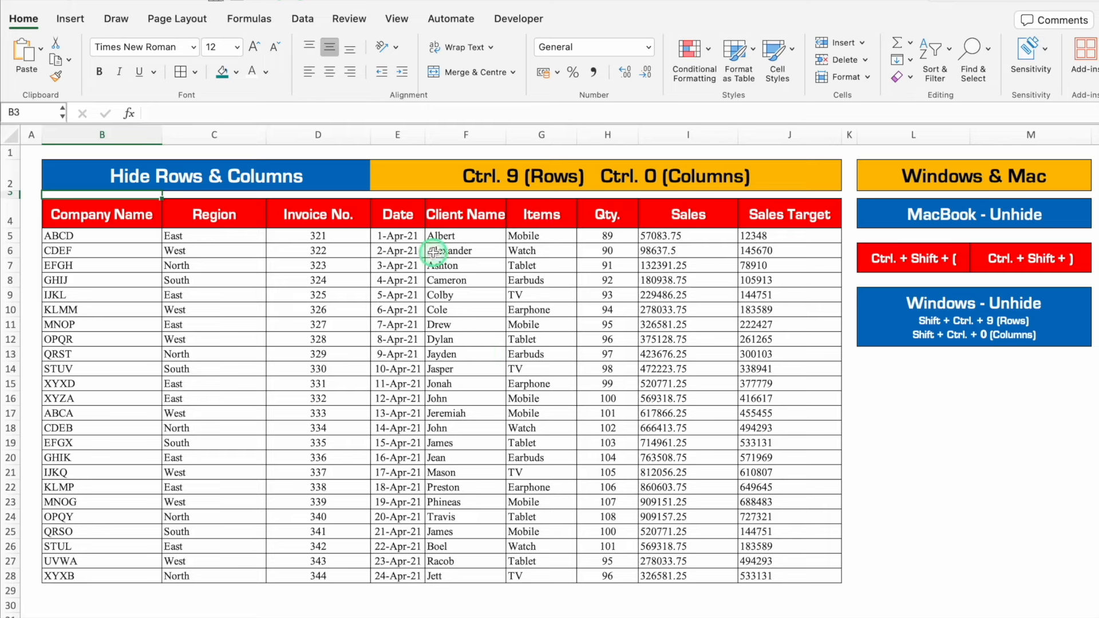
Hide rows 15 to 20 of the Hide Rows & Columns sheet and unhide them from the surrounding rows 14 and 21.
mouse_move(10, 384)
mouse_down()
mouse_move(10, 473)
mouse_move(9, 457)
mouse_up()
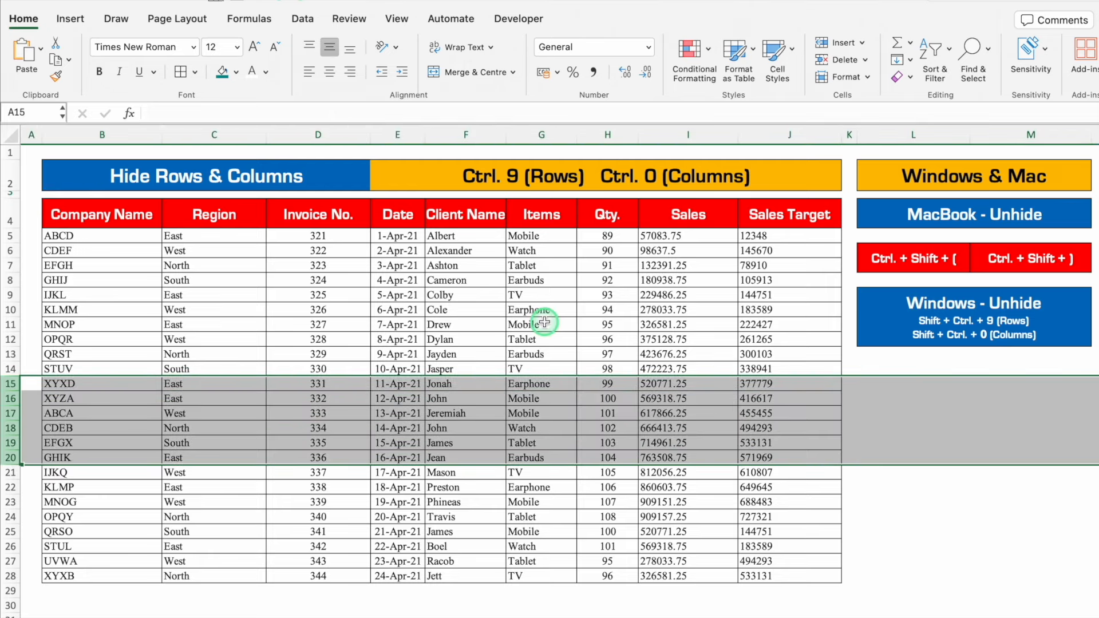
key(ctrl+9)
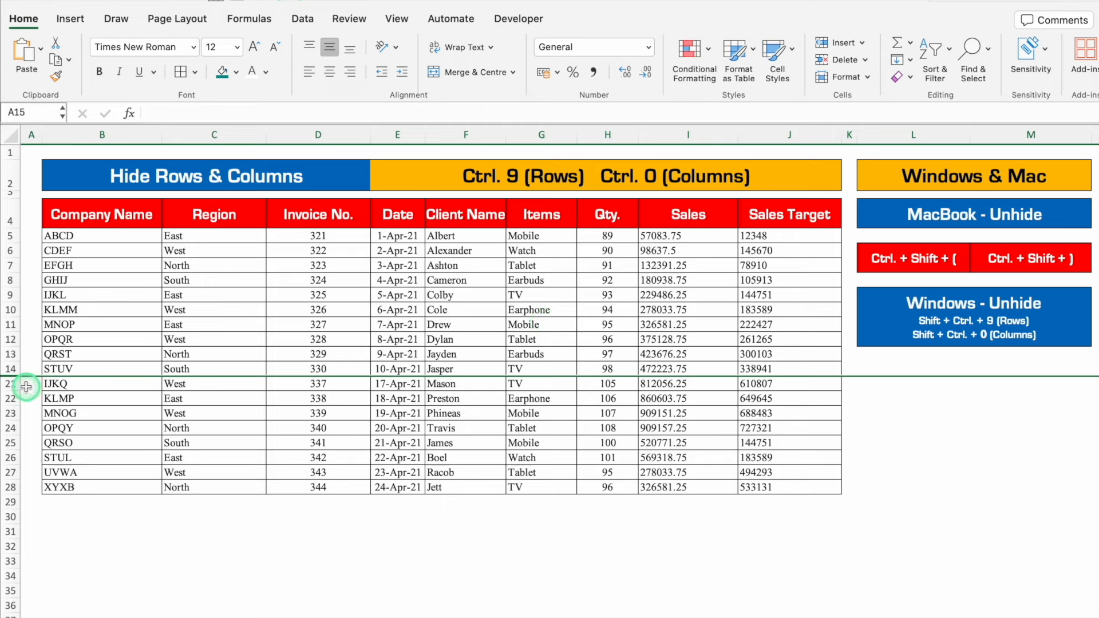
drag(13, 371, 14, 382)
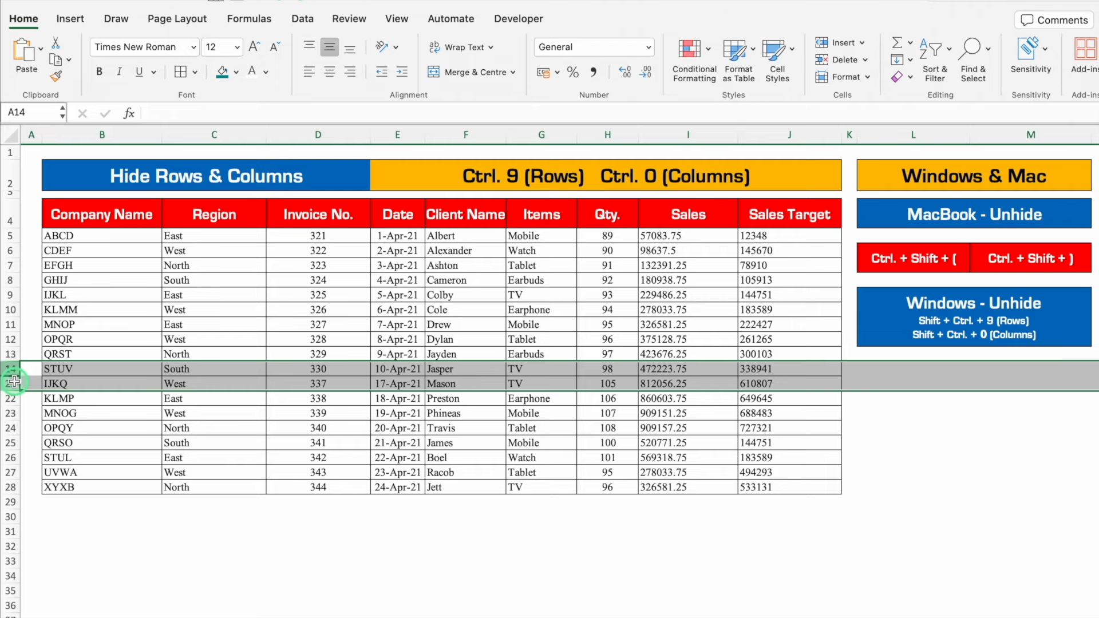
key(ctrl+shift+9)
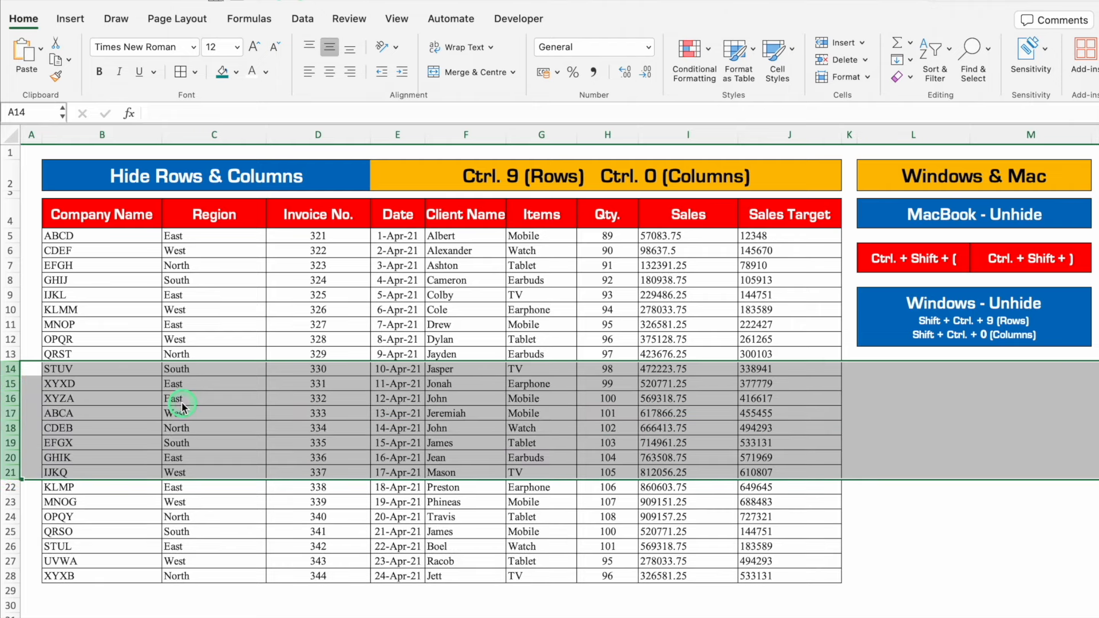
Hide the Invoice No. and Date columns D:E, unhide them from the surrounding columns C and F, and deselect the columns.
drag(318, 134, 401, 139)
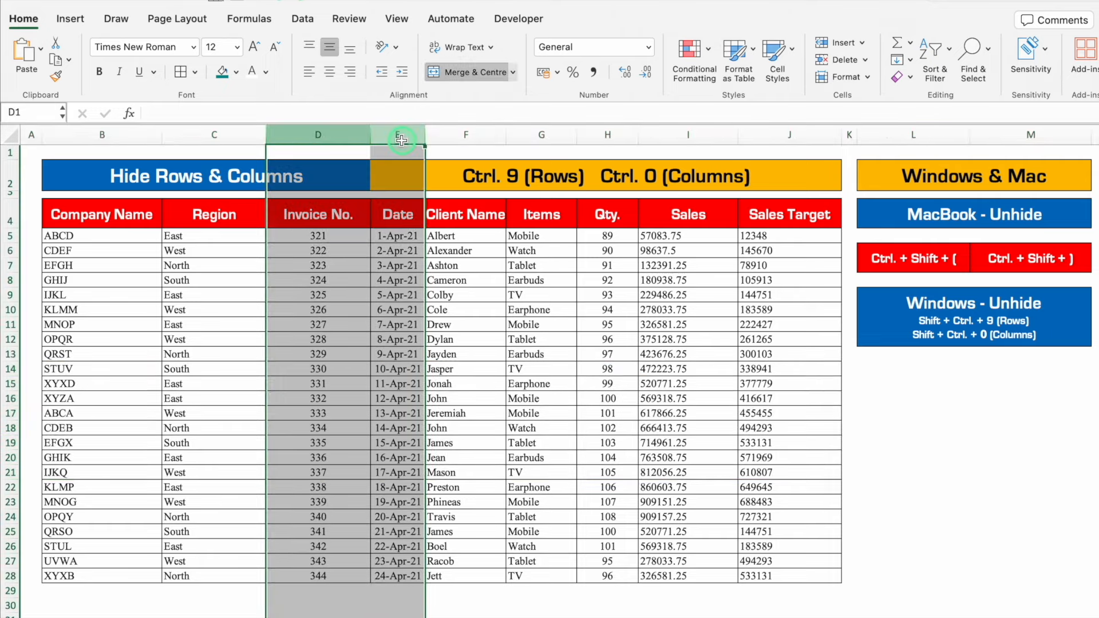
key(ctrl+0)
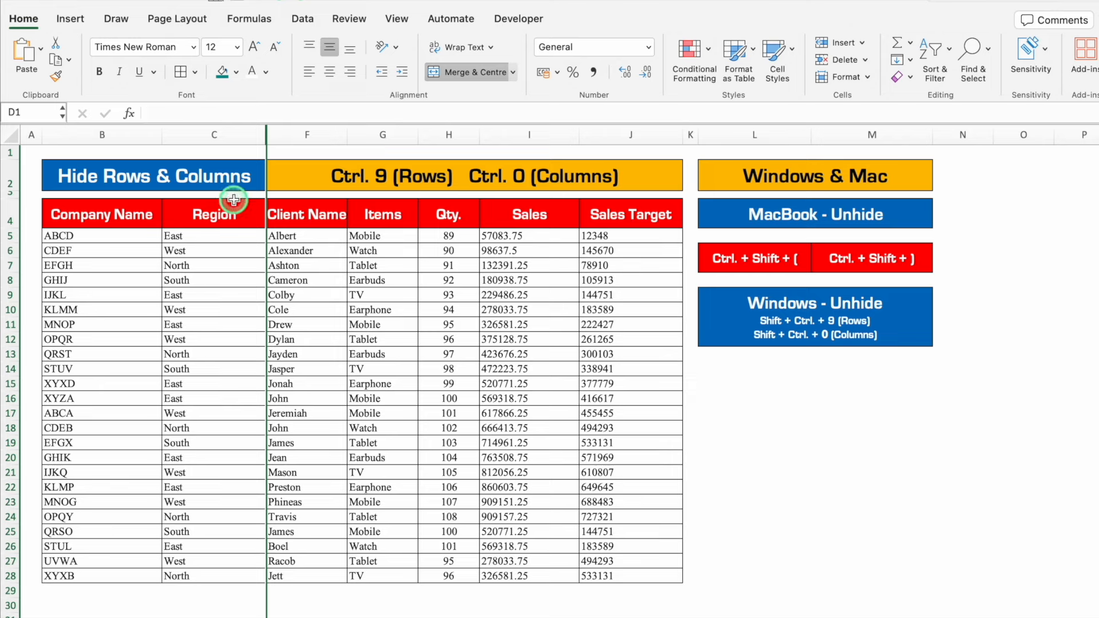
drag(218, 137, 283, 139)
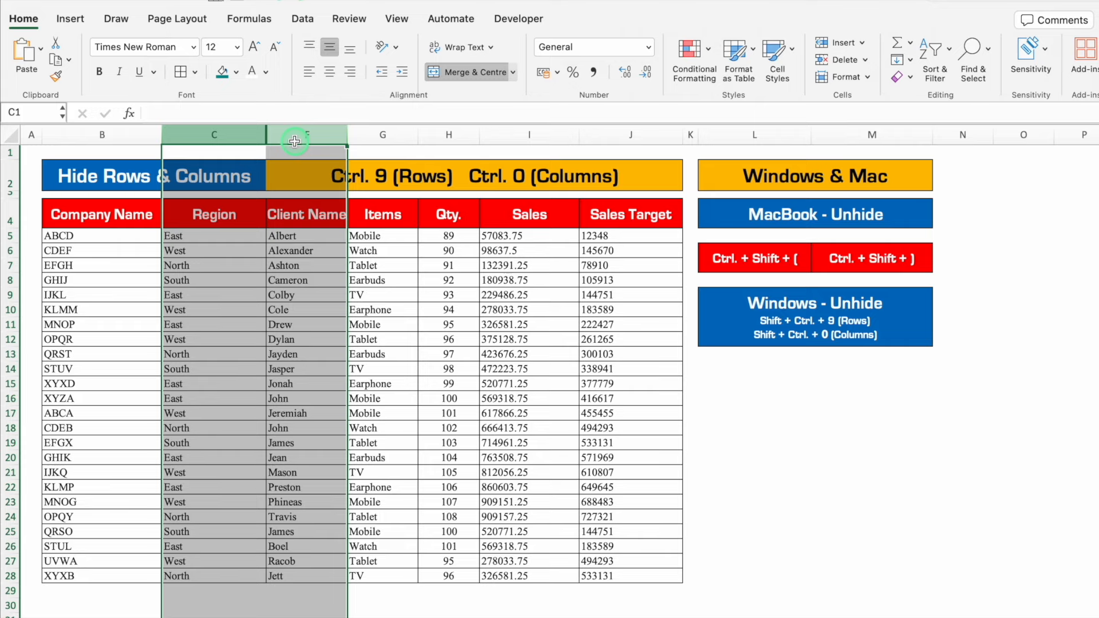
key(ctrl+shift+0)
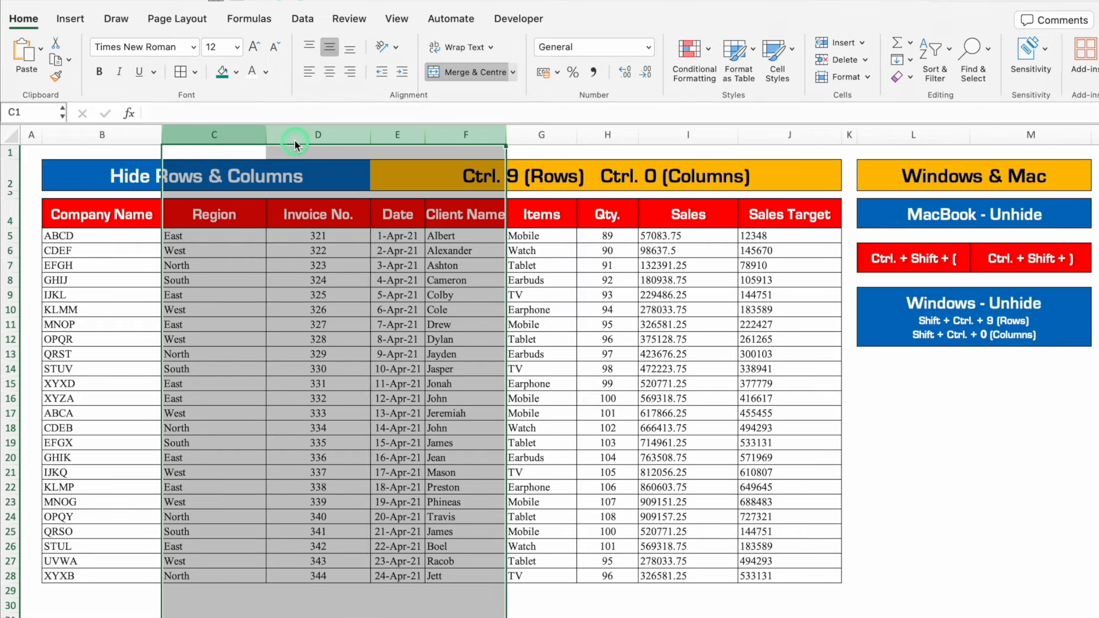
click(913, 383)
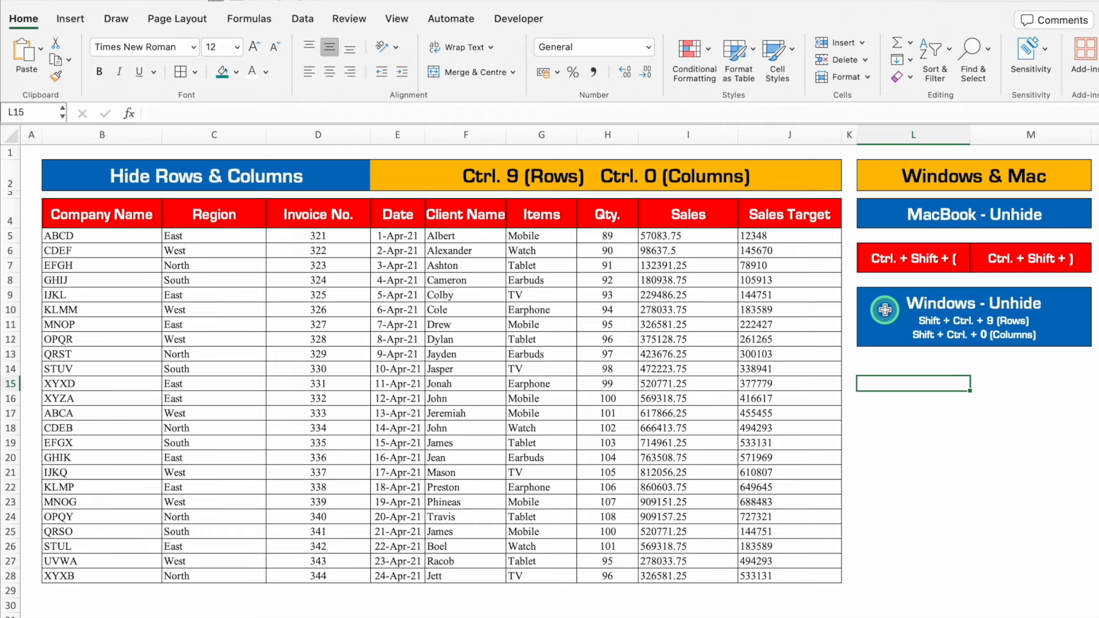
Review the MacBook and Windows unhide shortcuts listed beside the Hide Rows & Columns table.
click(952, 261)
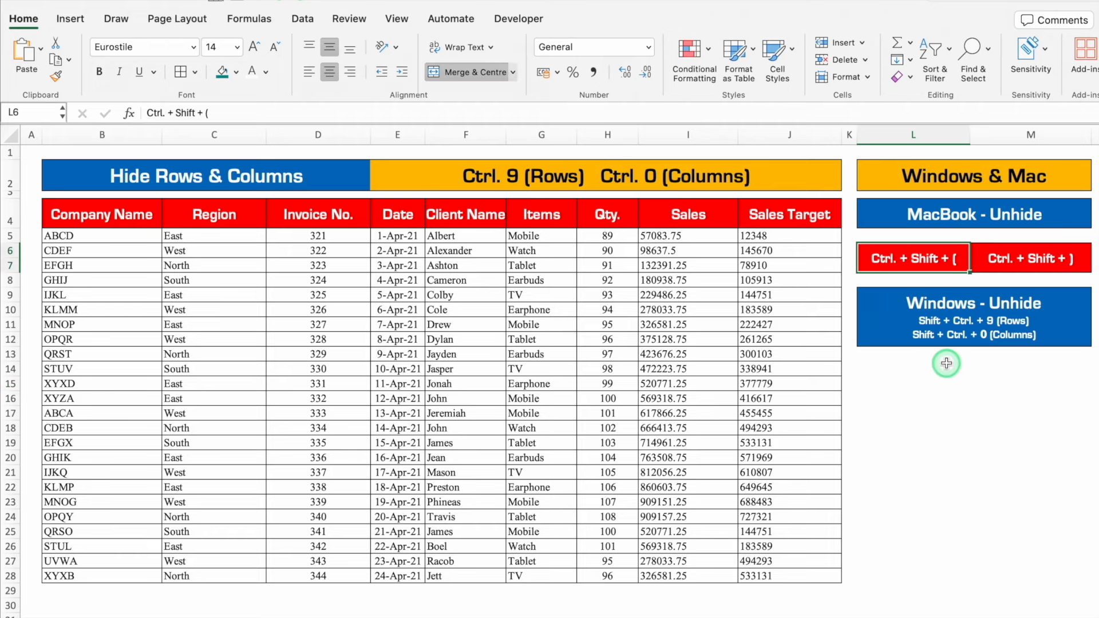
click(1003, 256)
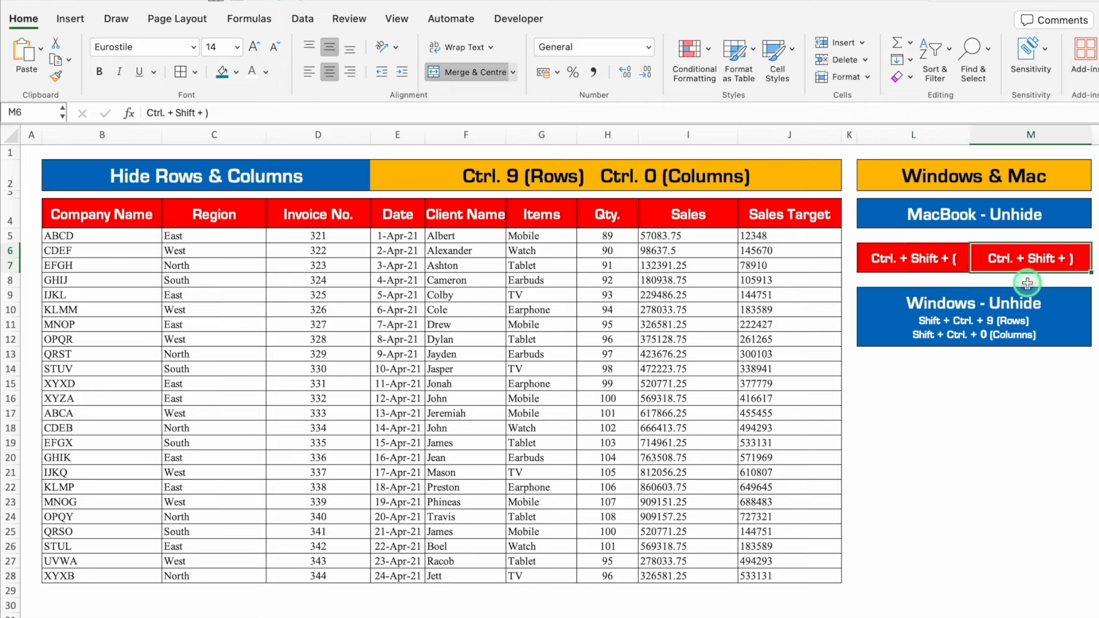
click(991, 327)
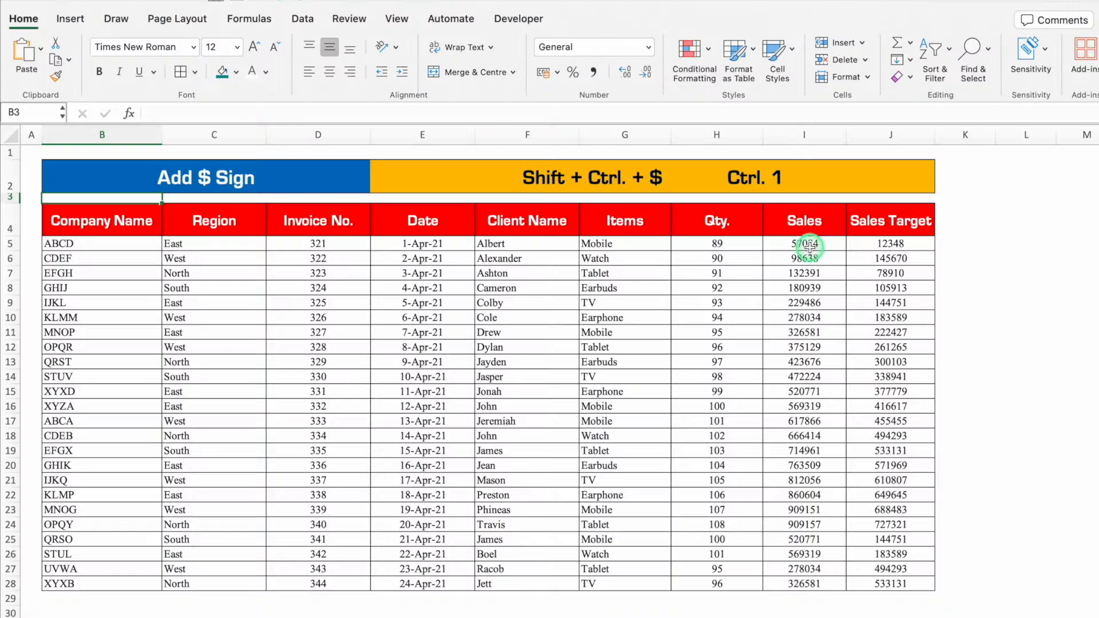
Apply the default Currency format to the Sales and Sales Target values in I5:J28 of the Add $ Sign sheet.
click(809, 247)
click(875, 246)
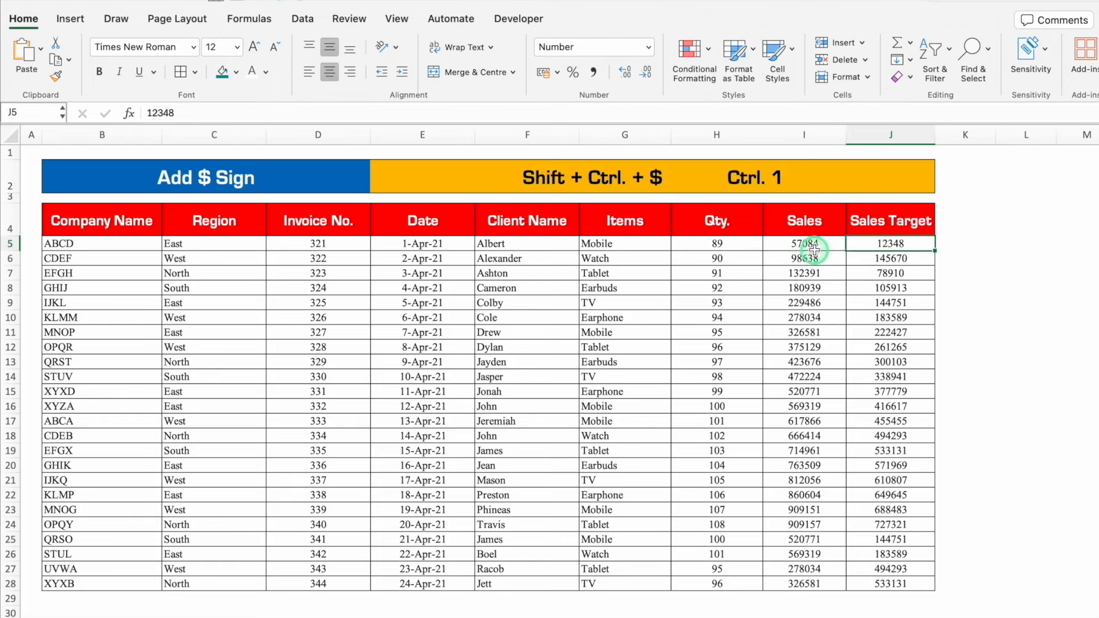
mouse_move(814, 249)
mouse_down()
mouse_move(882, 255)
mouse_move(881, 401)
mouse_move(907, 508)
mouse_up()
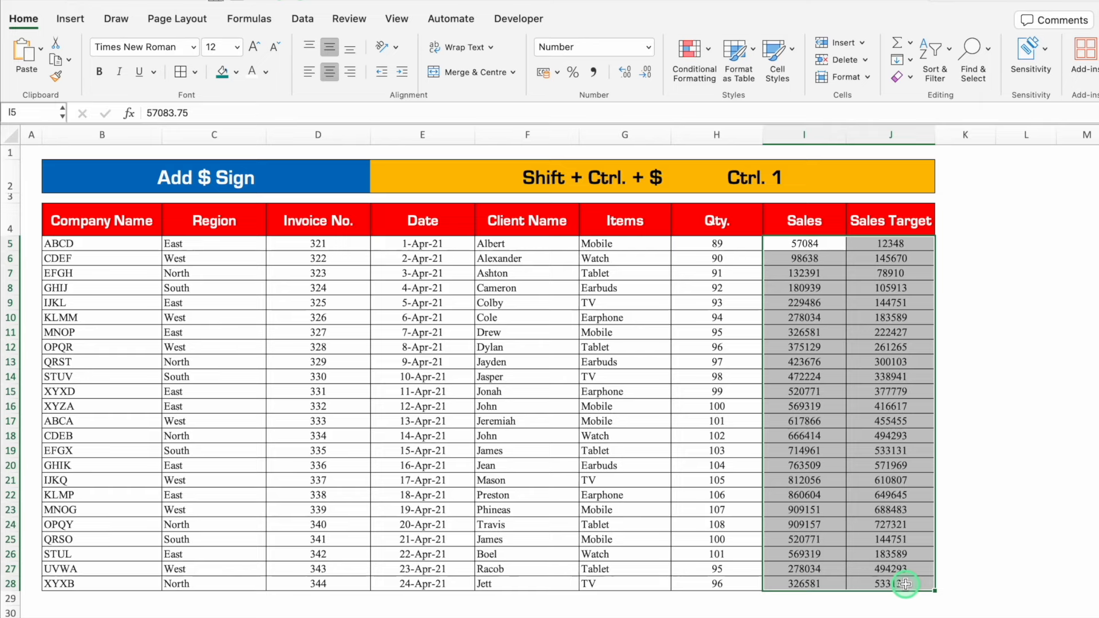
key(ctrl+shift+4)
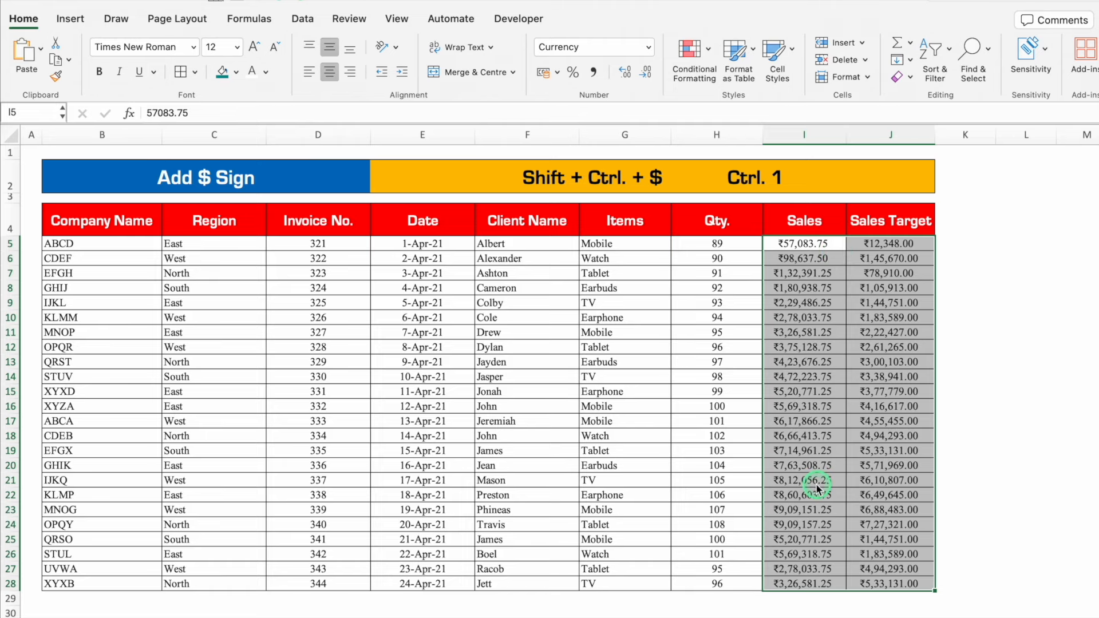
Change the currency symbol of I5:J28 to $ English (United States) and deselect the range.
key(ctrl+1)
click(430, 152)
click(786, 188)
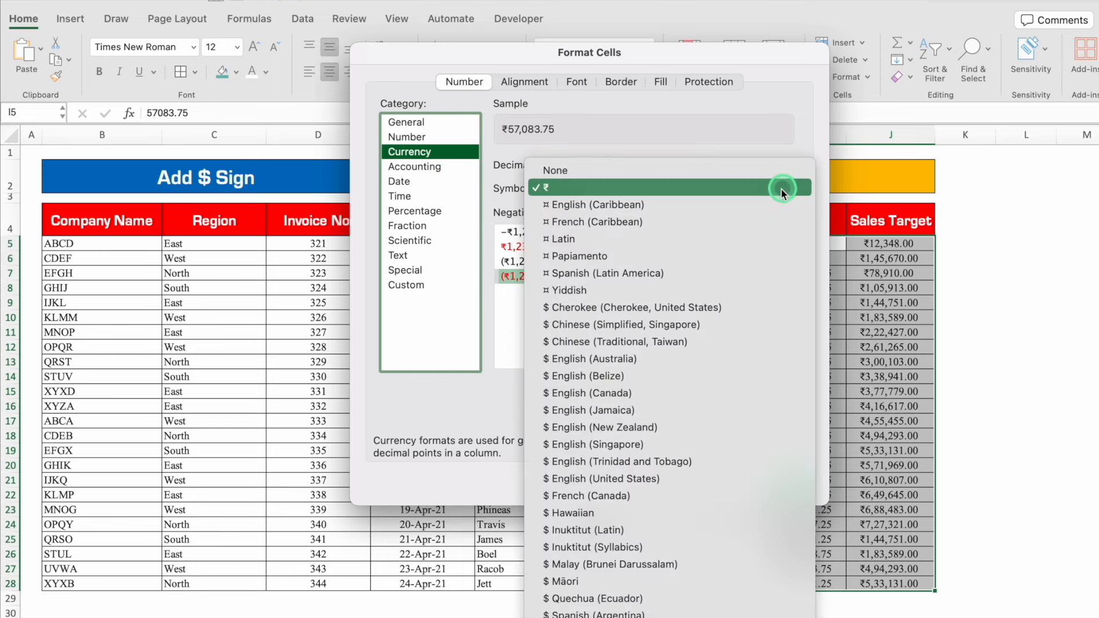
click(649, 481)
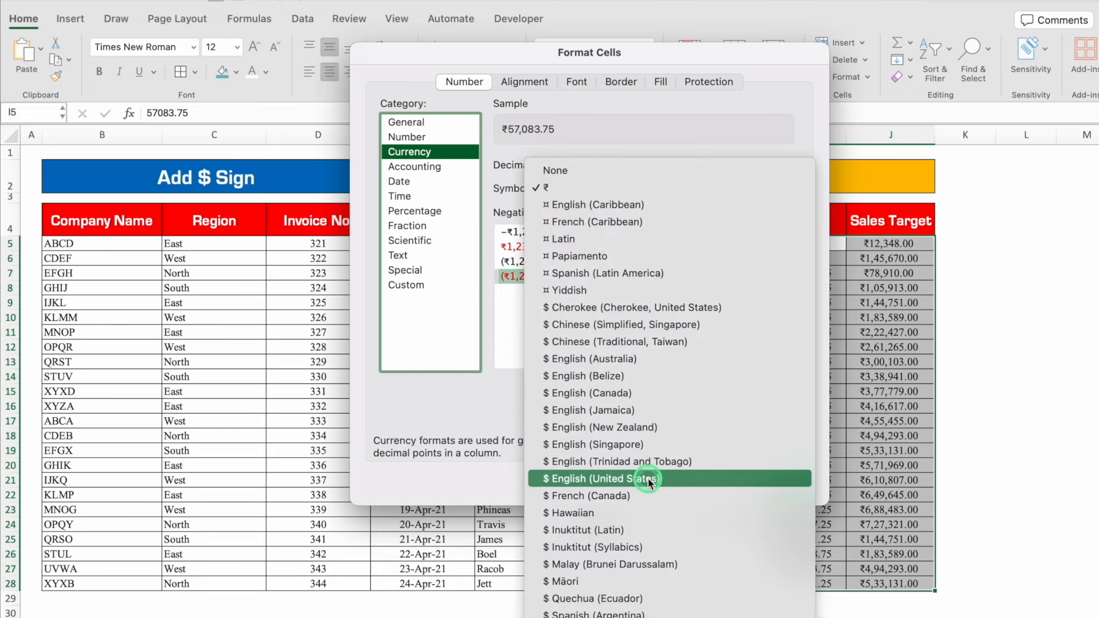
click(795, 481)
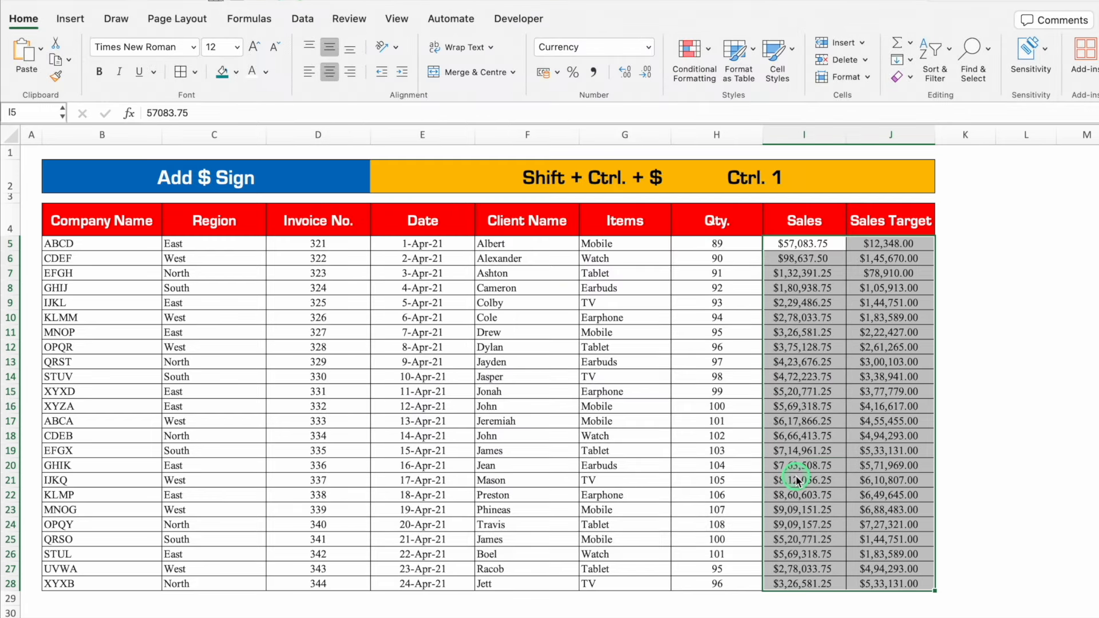
click(1026, 287)
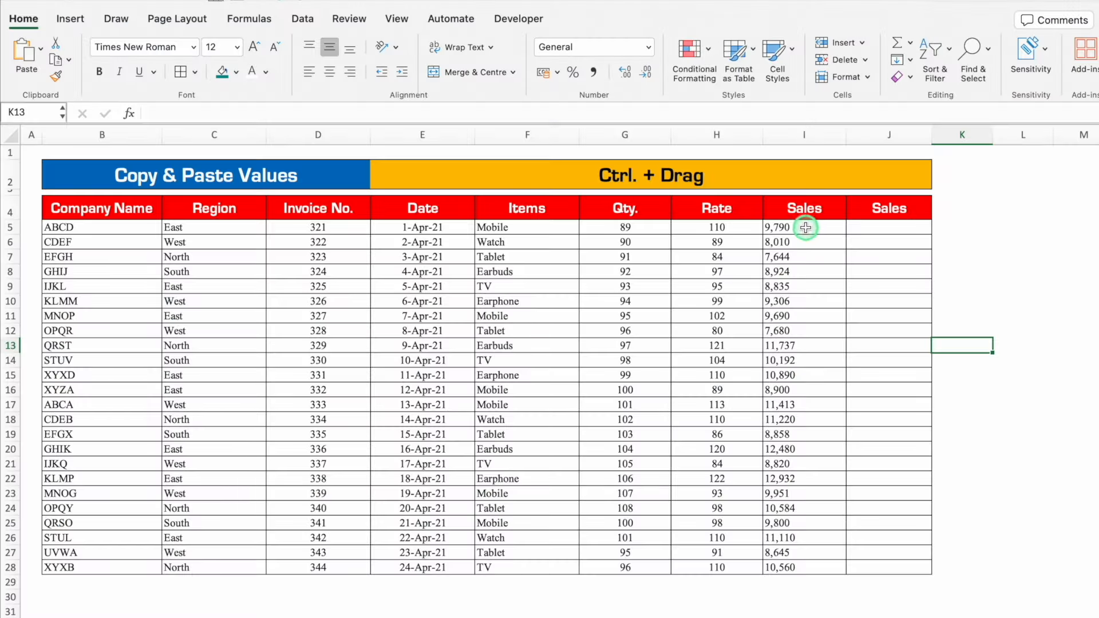
Copy the Sales formula results from I5:I28 into the adjacent Sales column J5:J28 as values only, and check the copied cells.
click(805, 228)
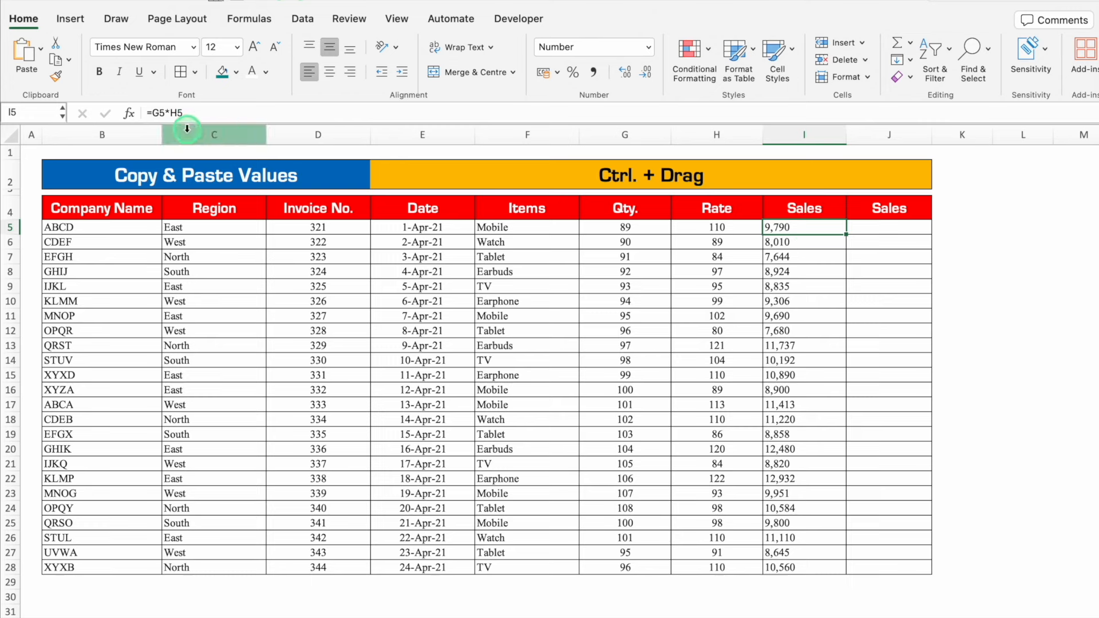
click(888, 229)
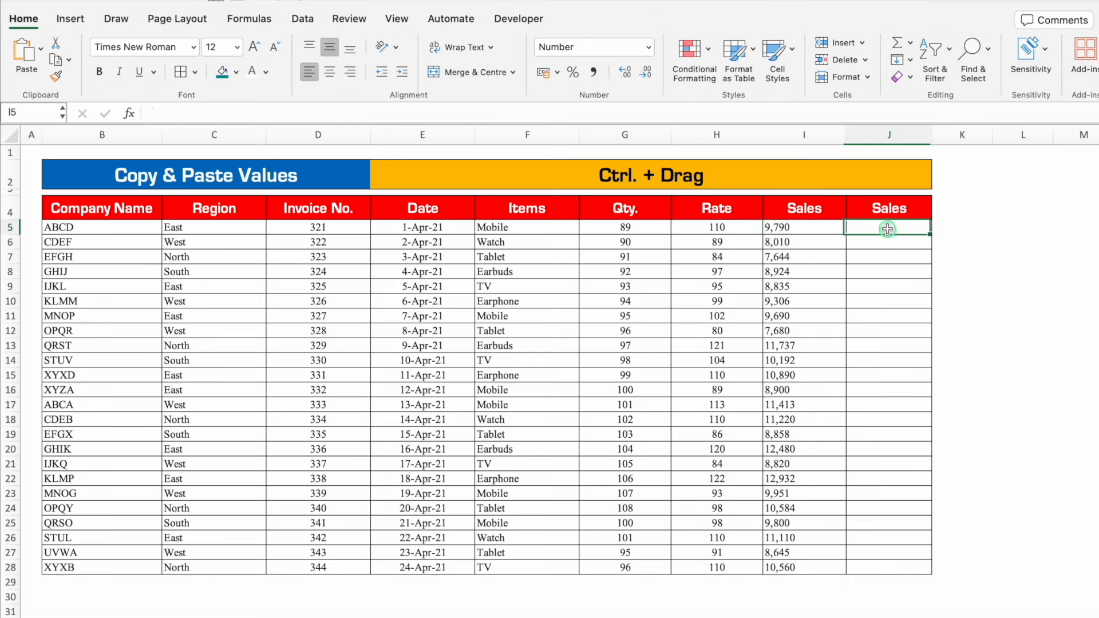
click(813, 228)
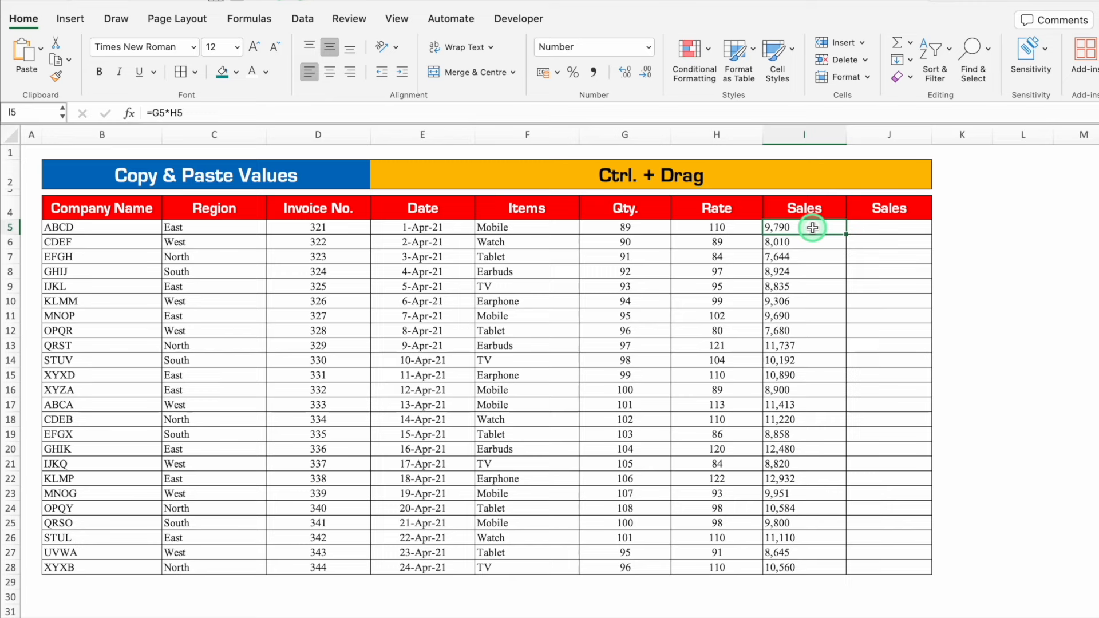
key(ctrl+shift+Down)
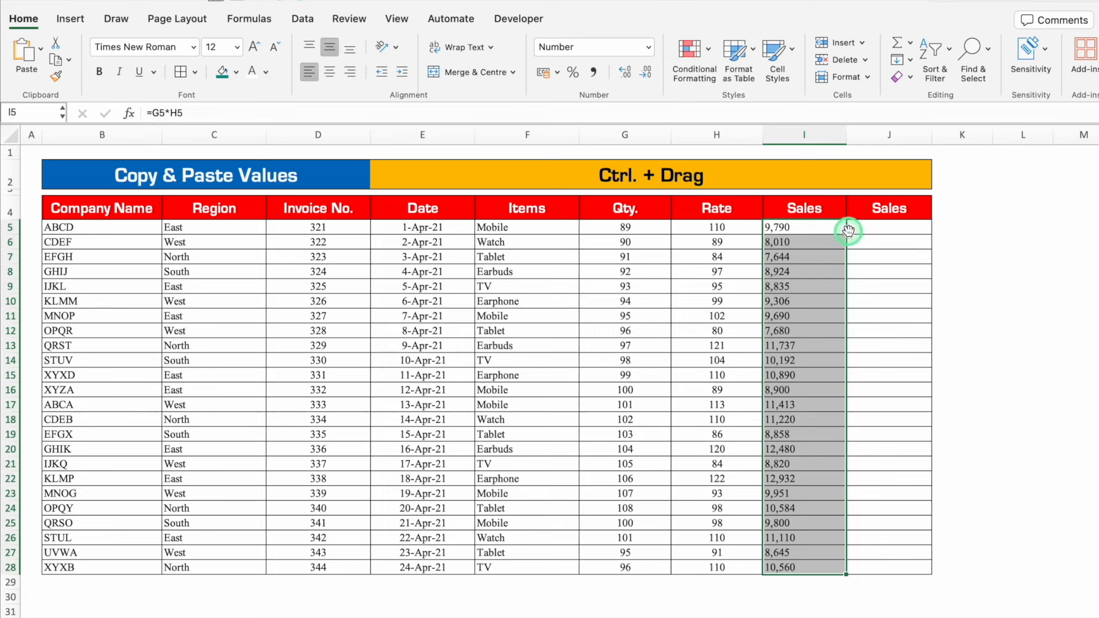
drag(848, 230, 891, 235)
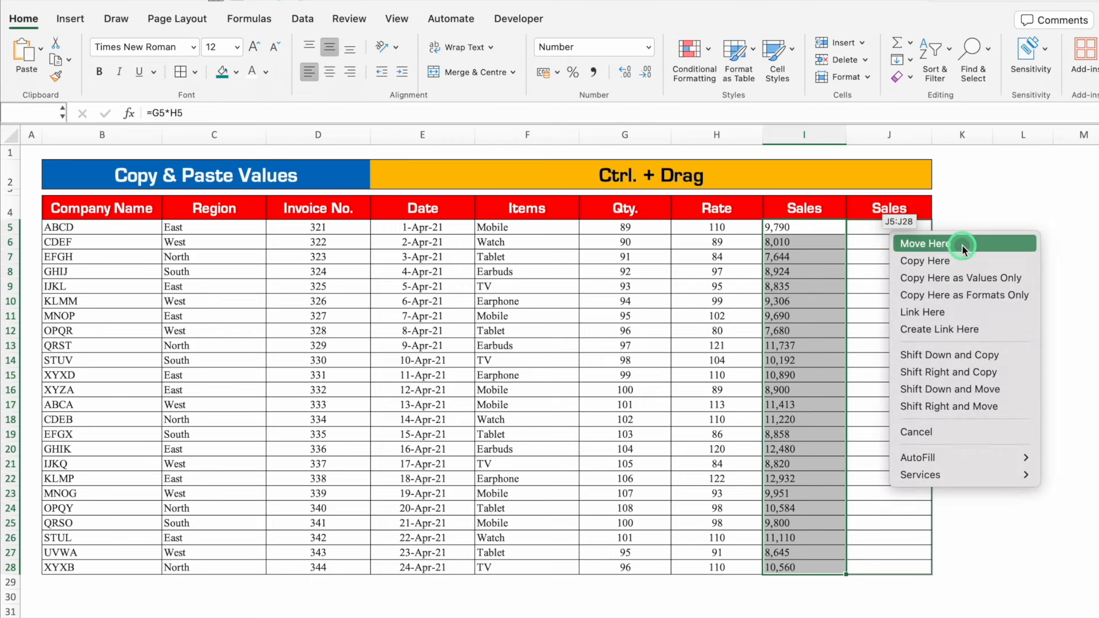
click(1008, 279)
click(876, 245)
click(876, 258)
click(876, 301)
click(876, 419)
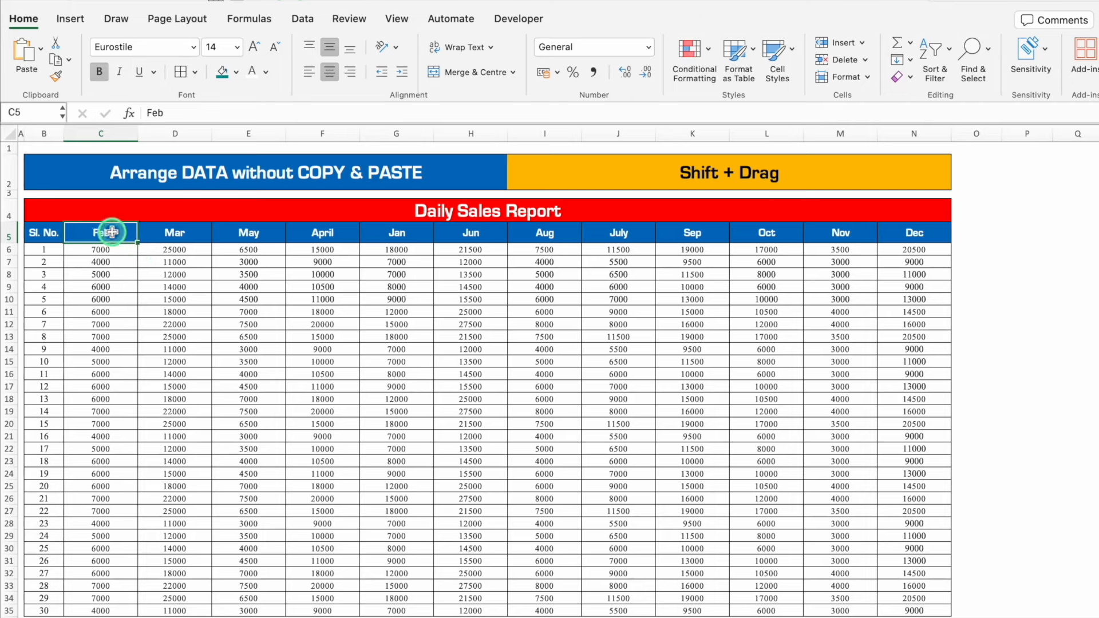
Move the Jan data G5:G35 in front of the Feb column, shifting the other months over, and check the first month headings.
click(400, 236)
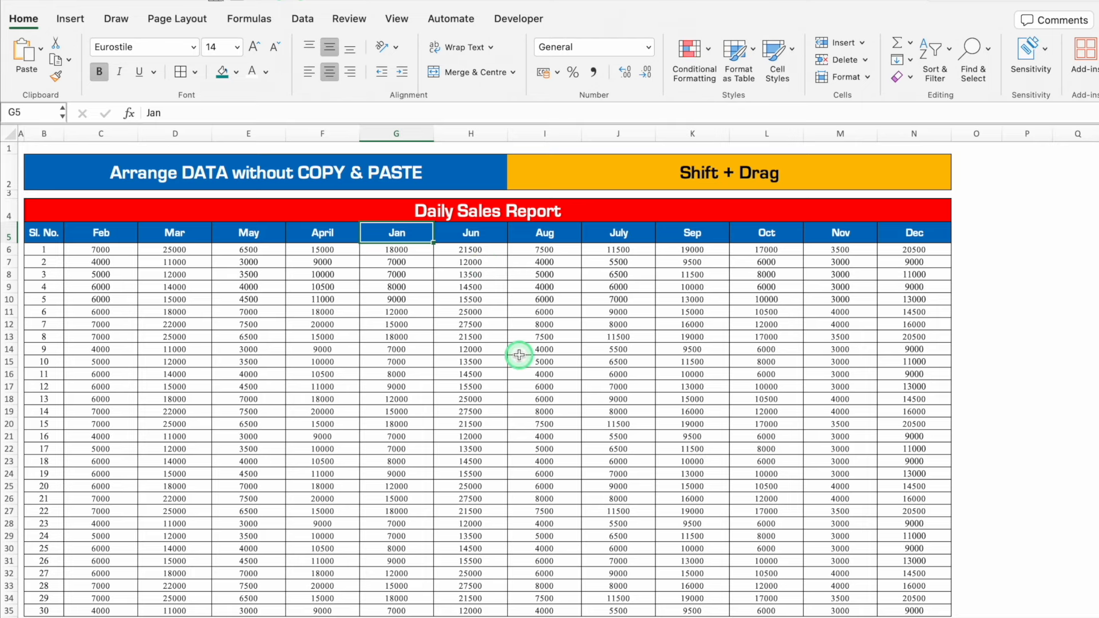
key(ctrl+shift+Down)
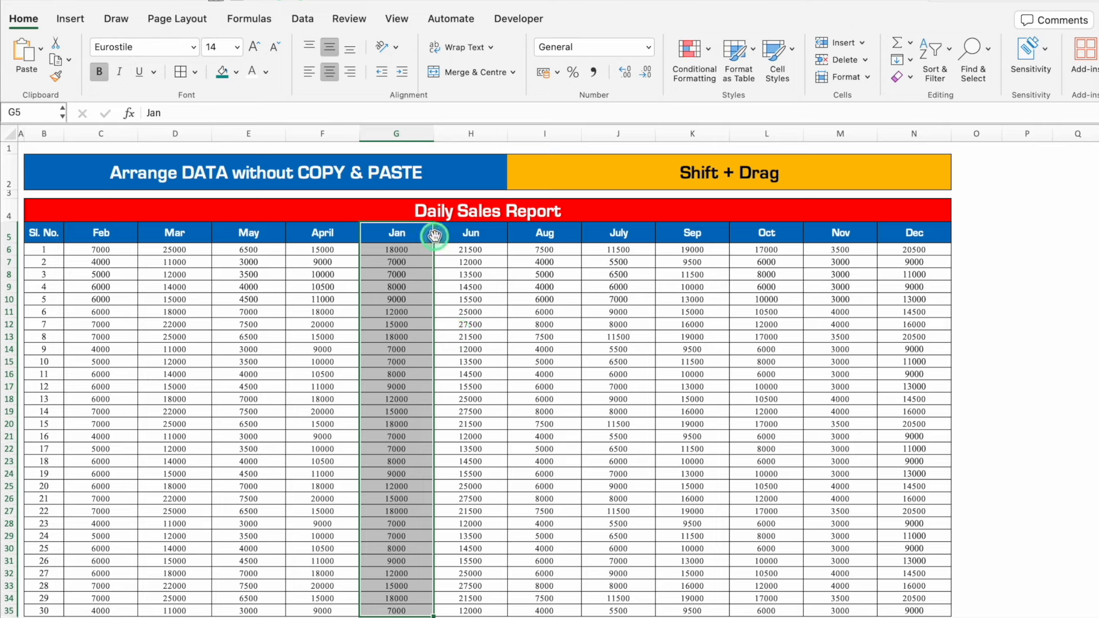
drag(434, 235, 71, 236)
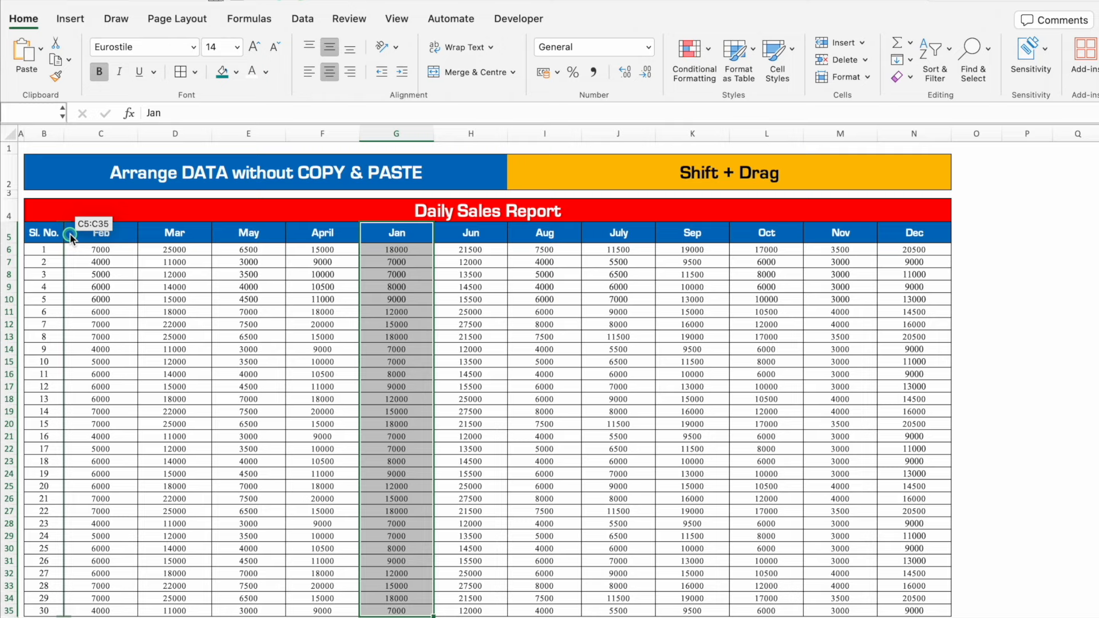
drag(70, 238, 70, 238)
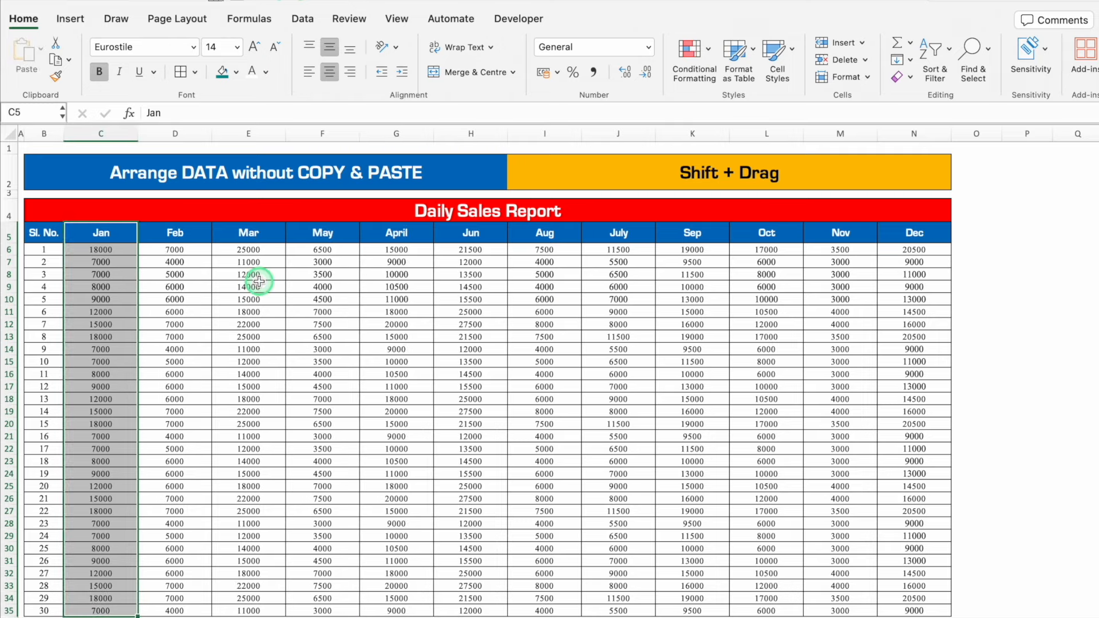
click(102, 232)
click(174, 234)
click(251, 231)
Move the April data G5:G35 in front of the May column without overwriting it, and check the month headings.
click(399, 232)
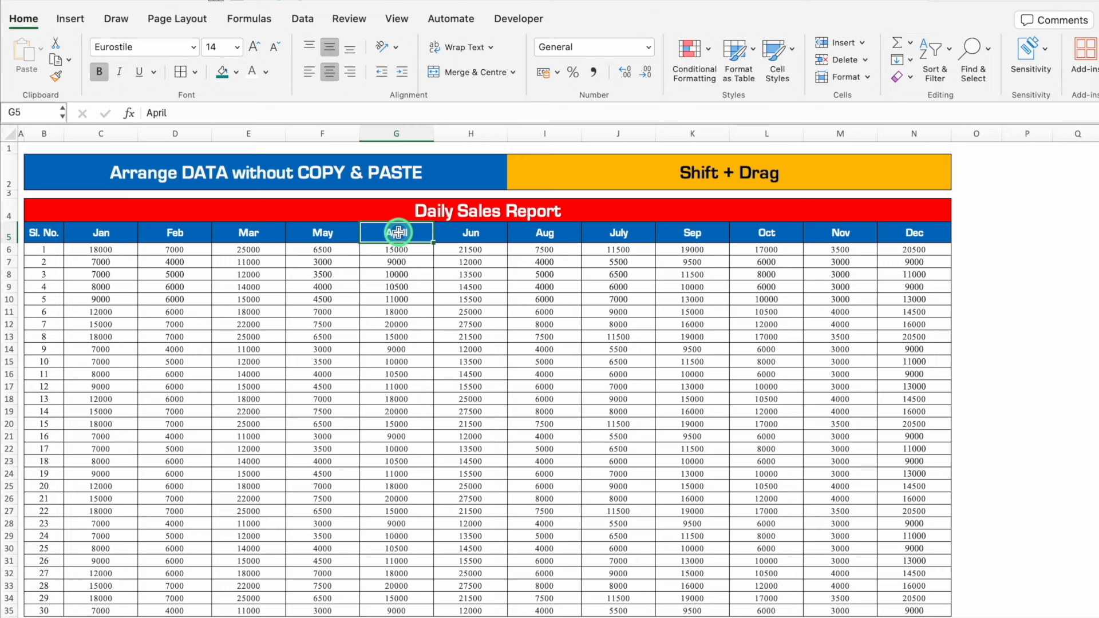
key(ctrl+shift+Down)
drag(398, 232, 300, 244)
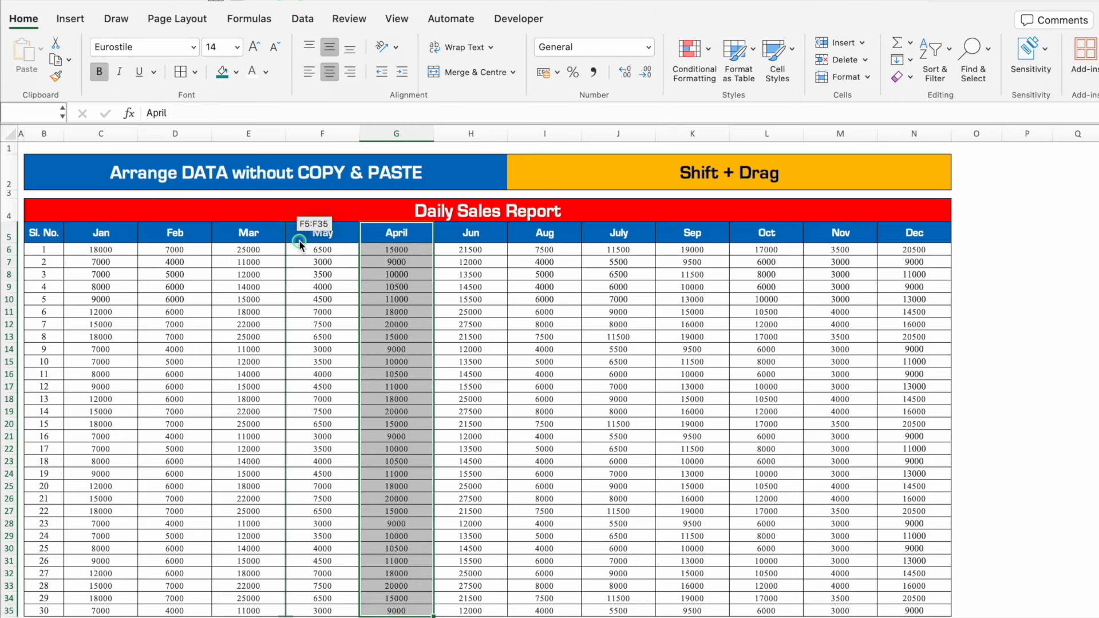
drag(300, 244, 302, 242)
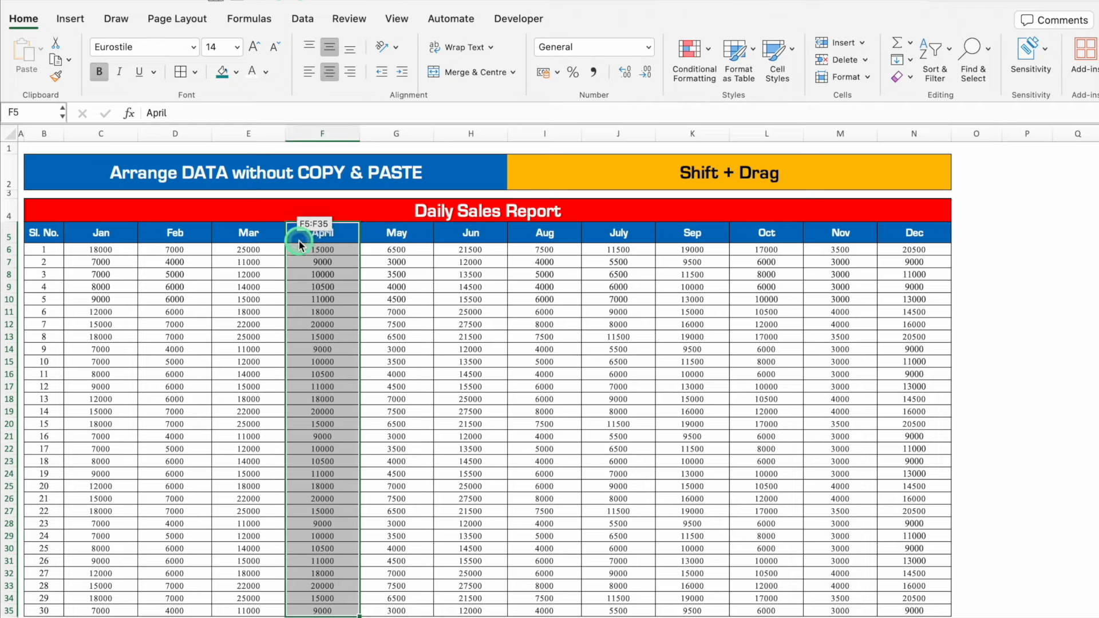
click(185, 232)
click(247, 233)
click(320, 232)
click(395, 232)
click(465, 233)
click(465, 233)
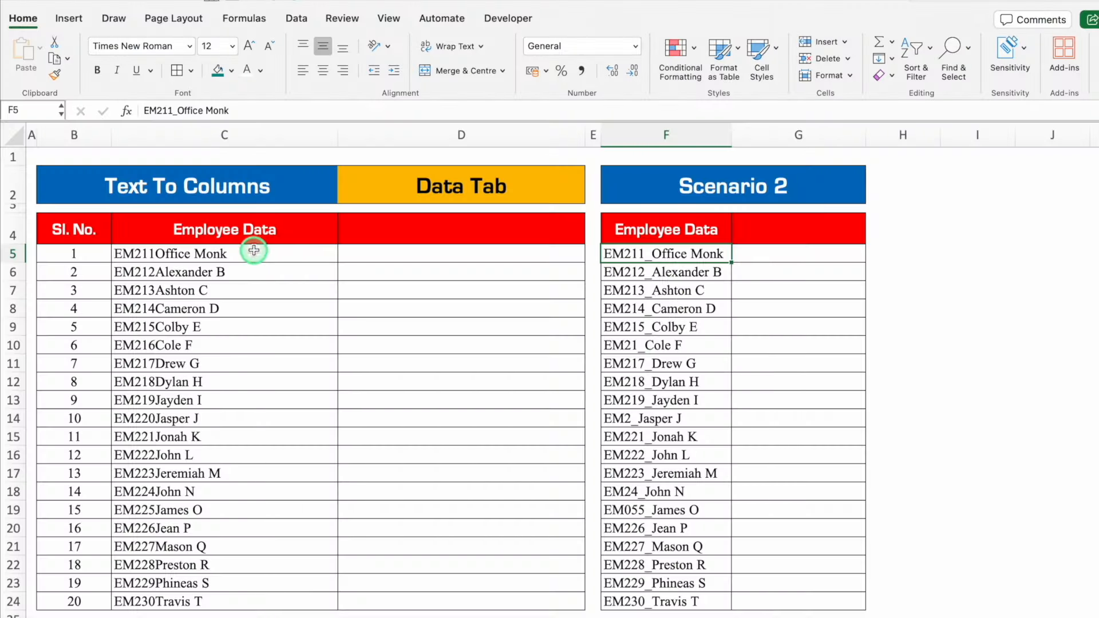
Examine the combined employee codes and names in column C and the empty column D of the Text To Columns sheet.
click(254, 250)
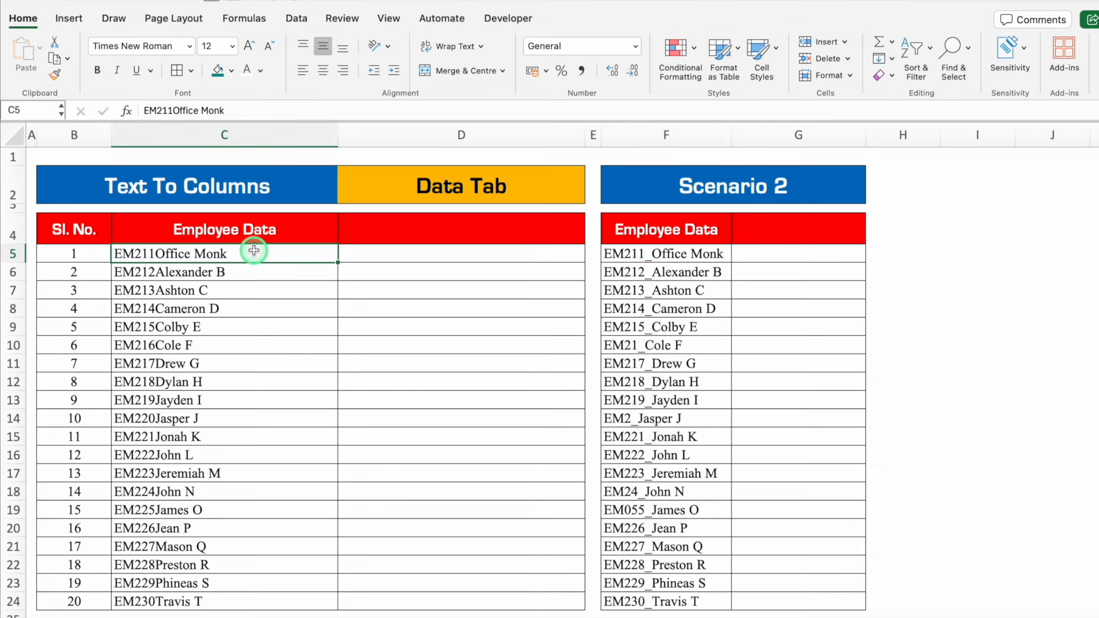
click(125, 252)
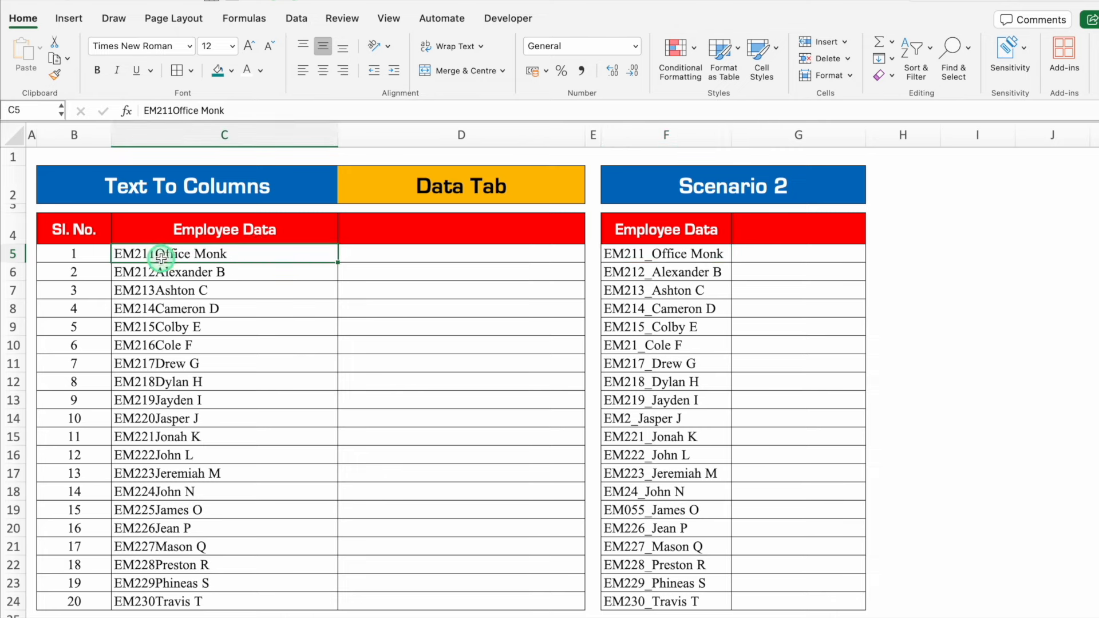
drag(238, 228, 234, 376)
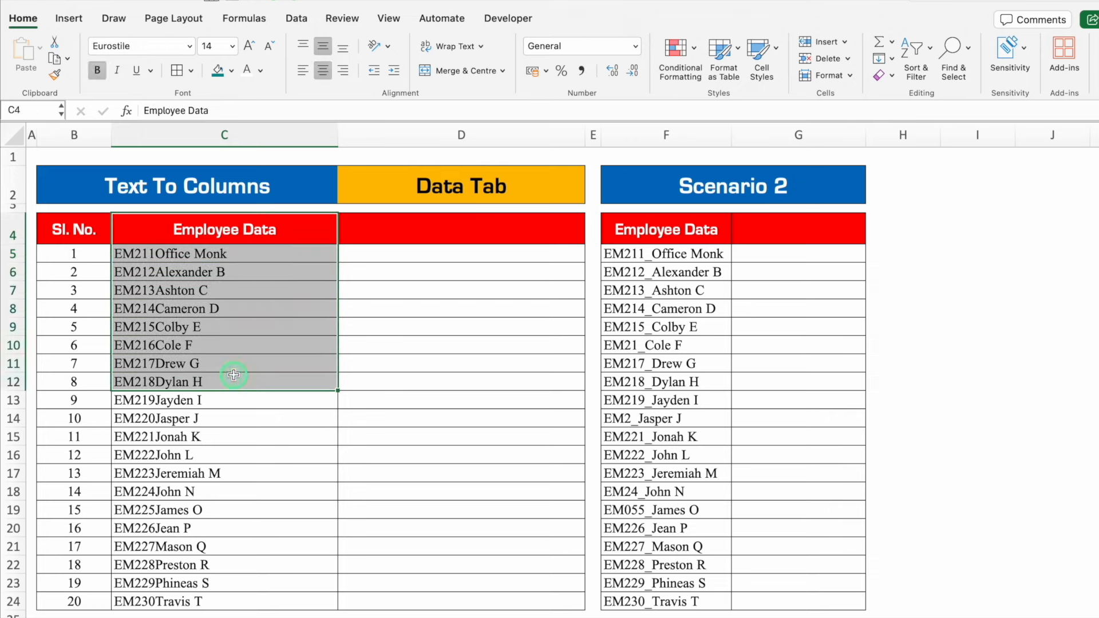
drag(410, 233, 409, 336)
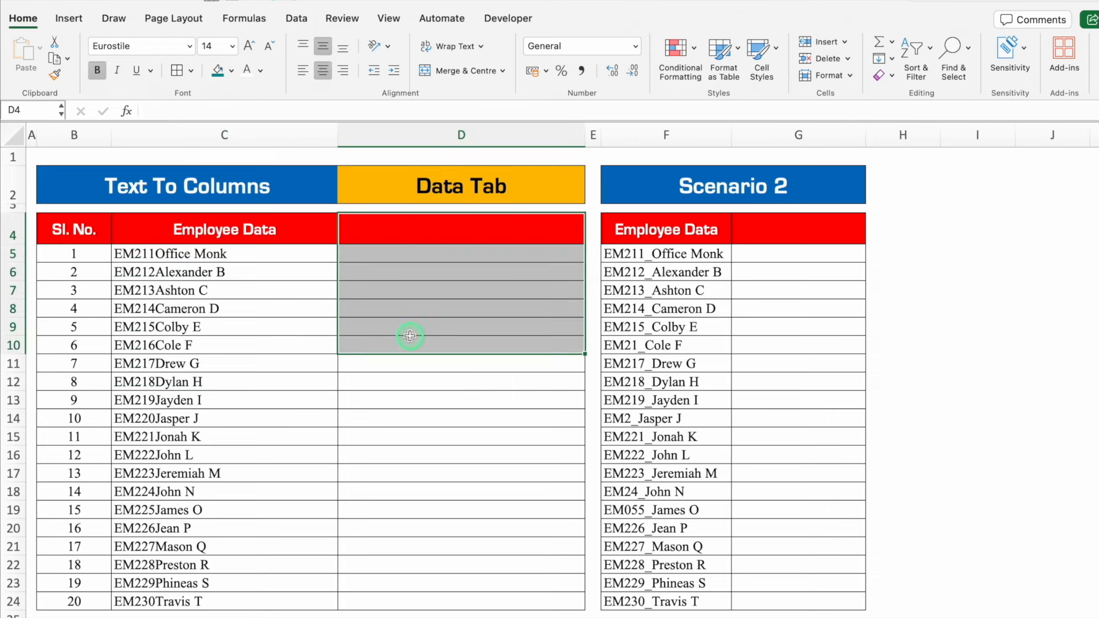
Start a Fixed width Text to Columns conversion of the employee data in C5:C24.
click(241, 255)
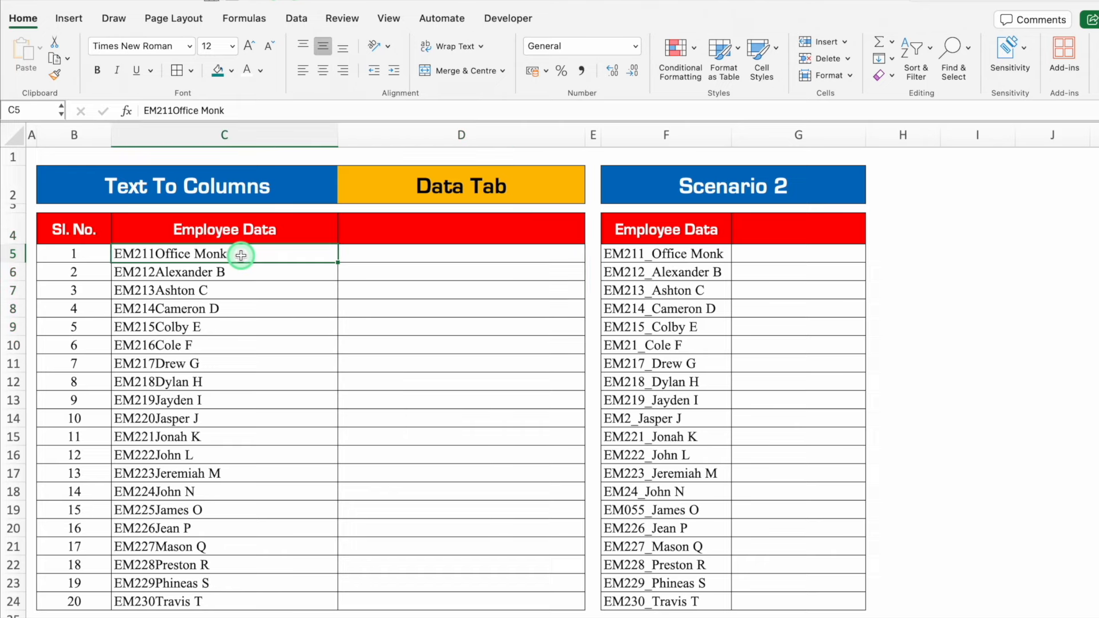
key(ctrl+shift+Down)
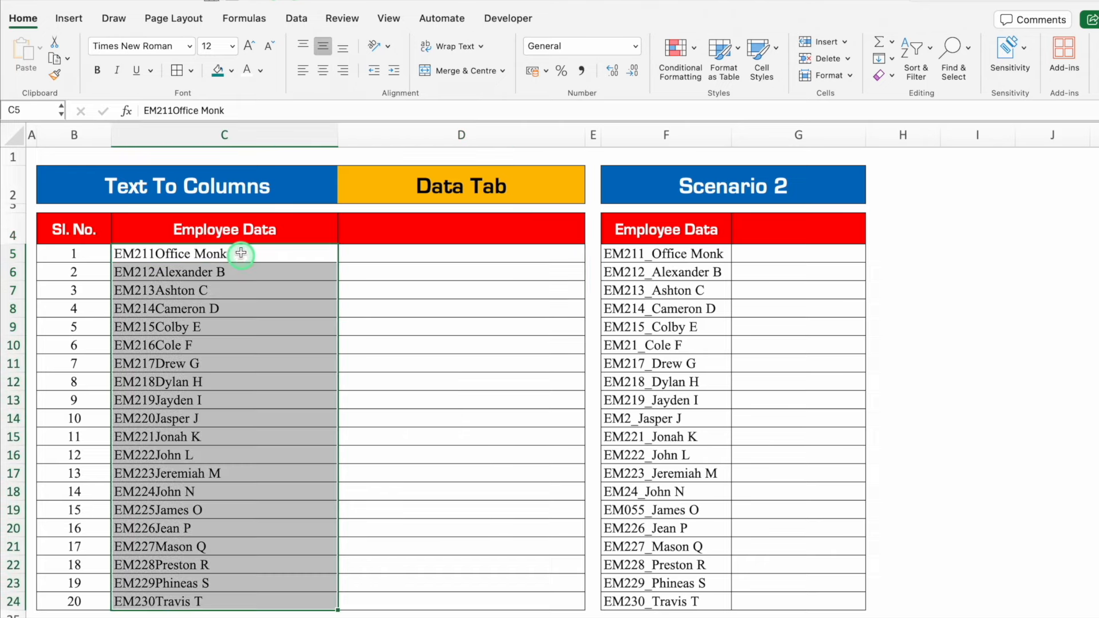
click(296, 19)
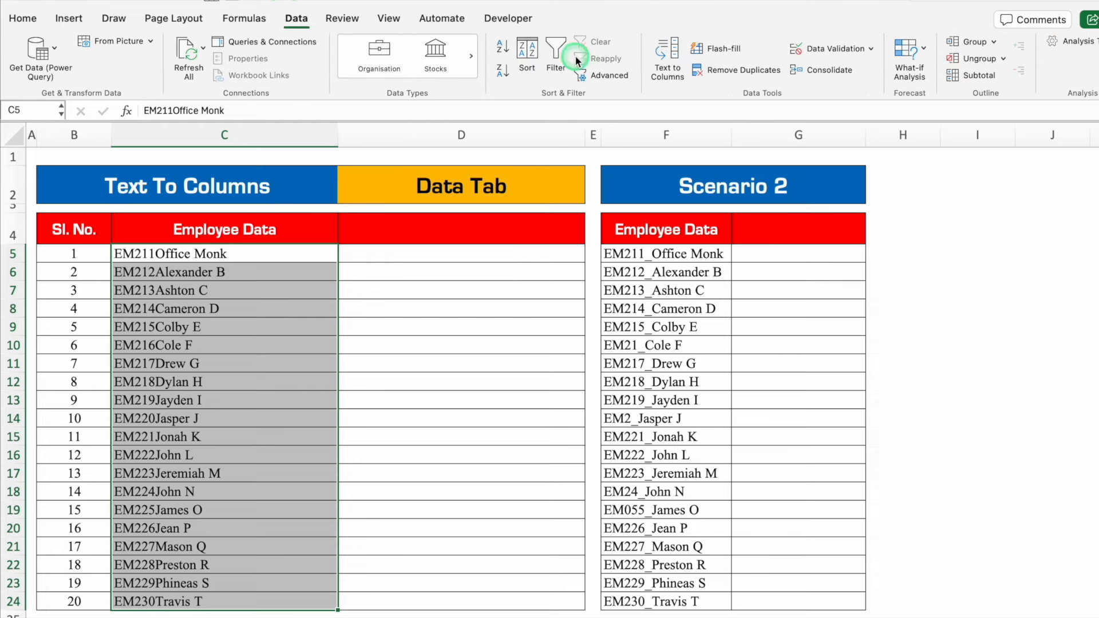
click(674, 47)
click(403, 166)
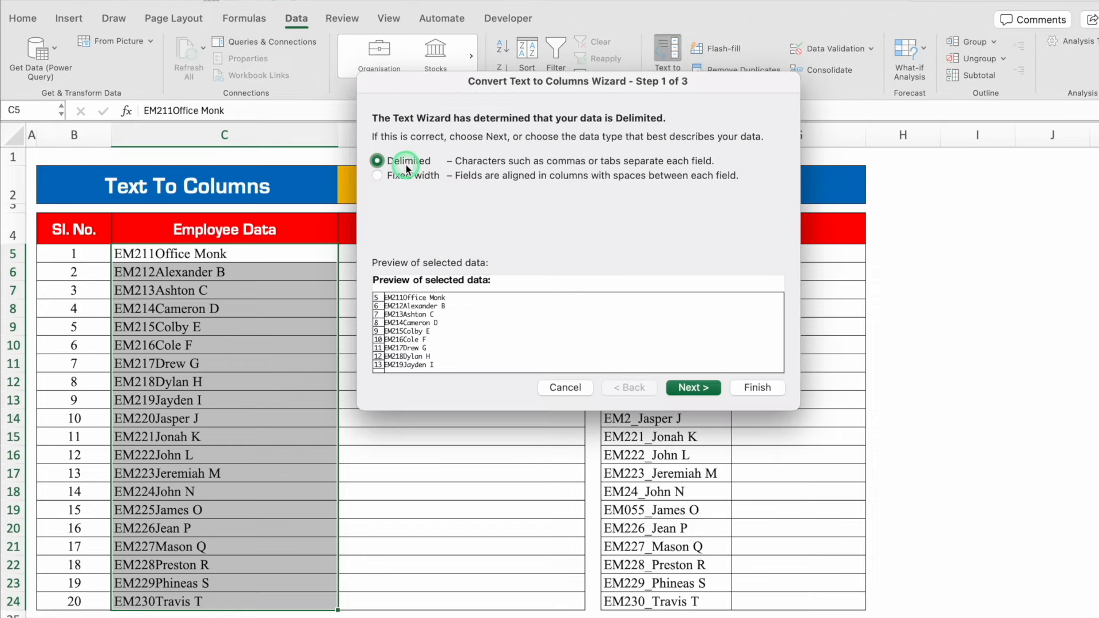
click(378, 178)
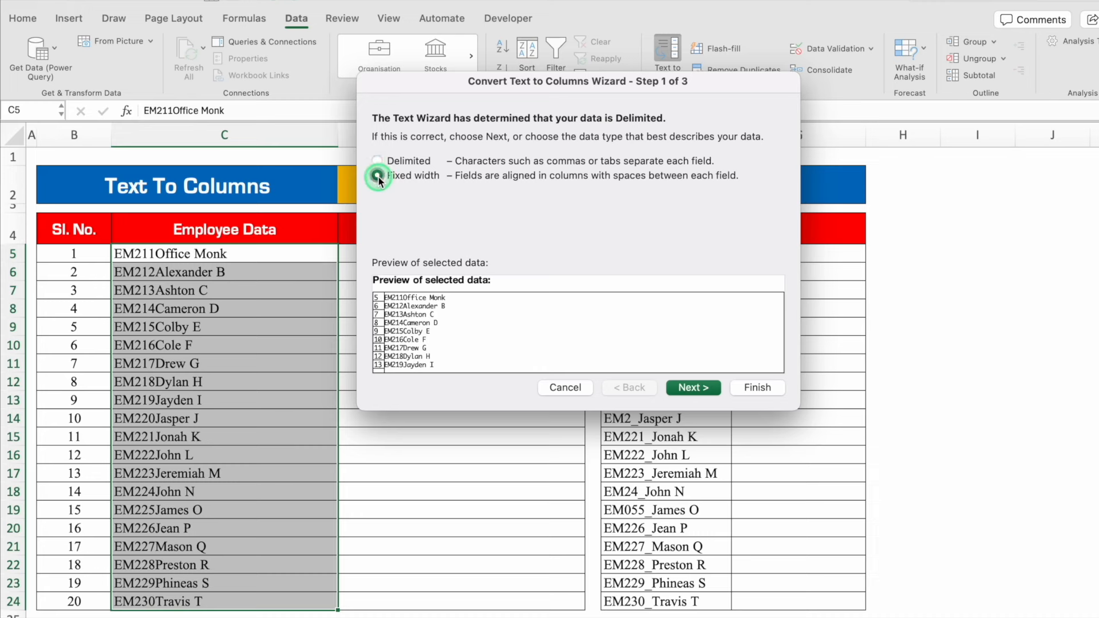
click(693, 387)
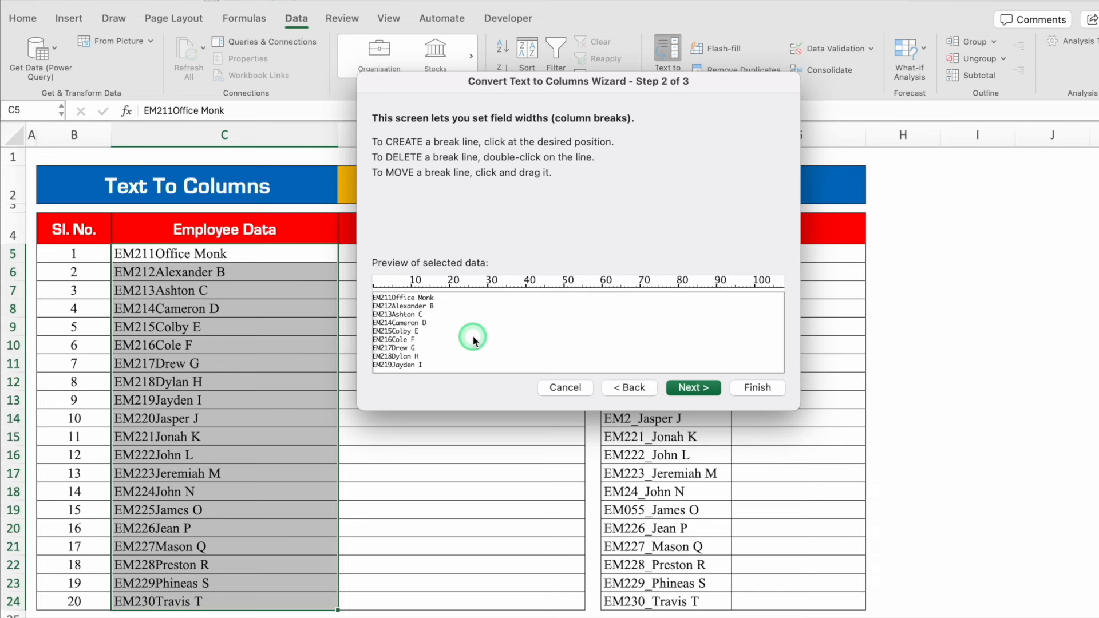
Place a column break right after the employee codes, finish the split at $C$5 replacing existing data, and check both columns.
click(395, 289)
click(694, 388)
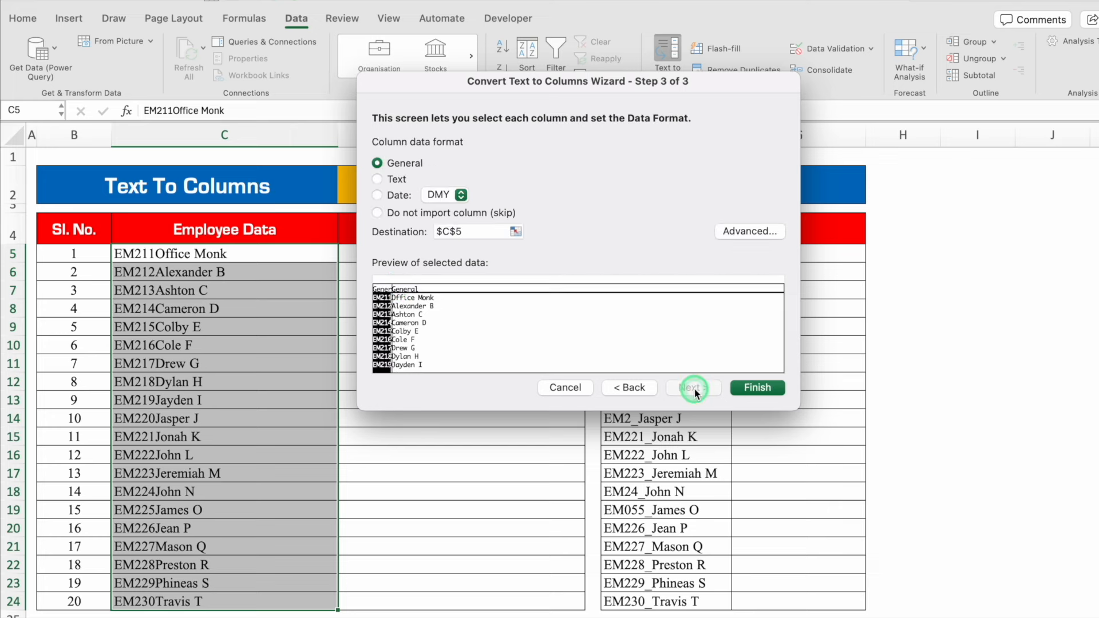
click(767, 388)
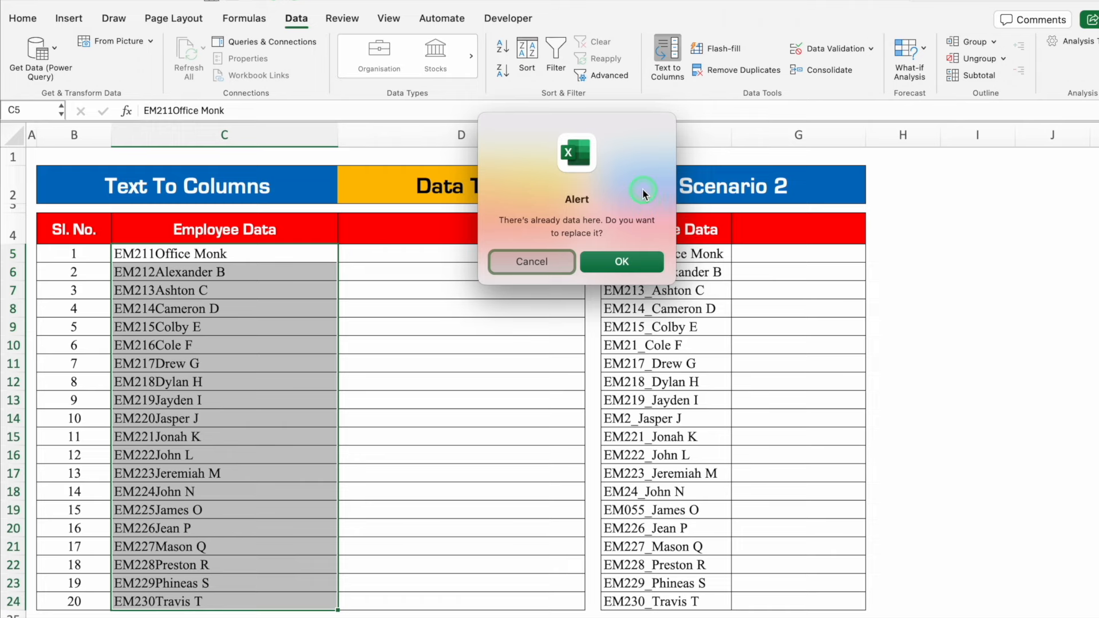
click(630, 261)
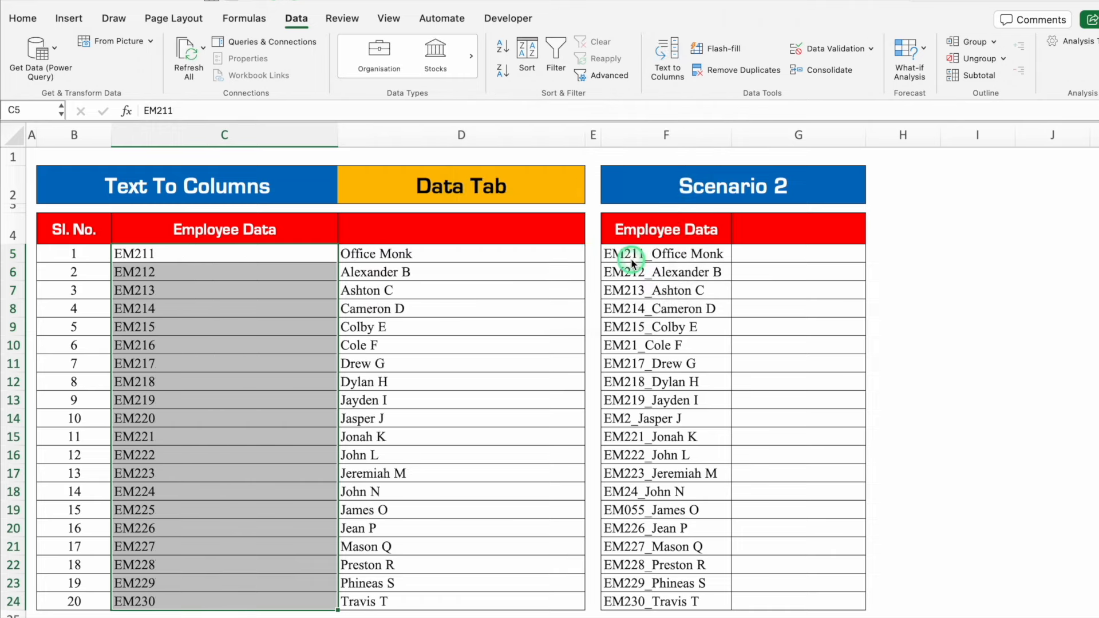
click(413, 253)
click(287, 250)
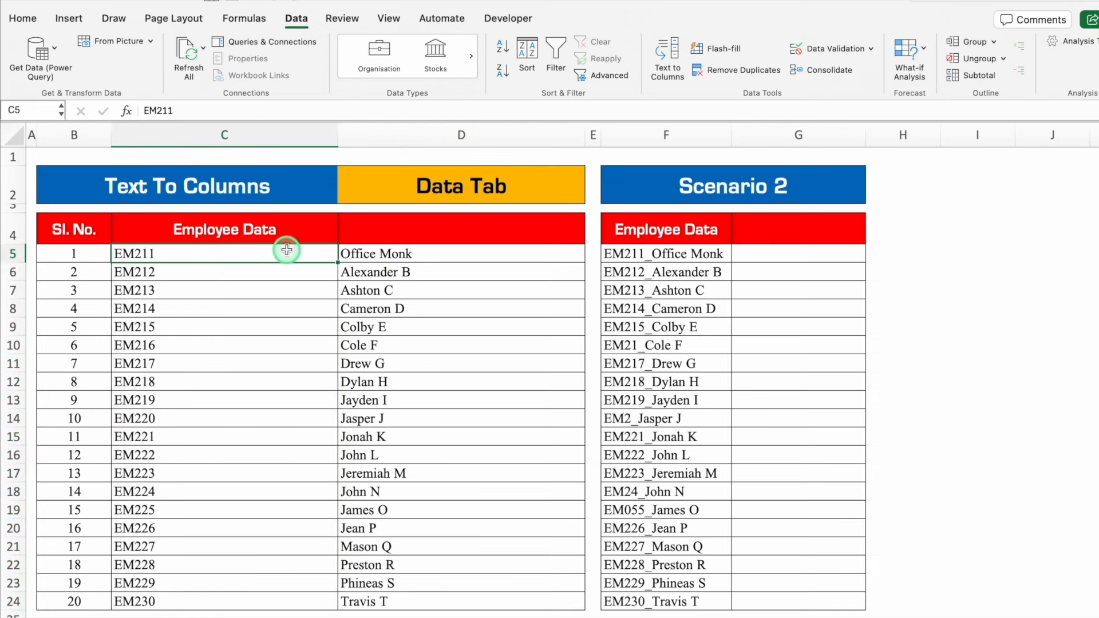
click(382, 253)
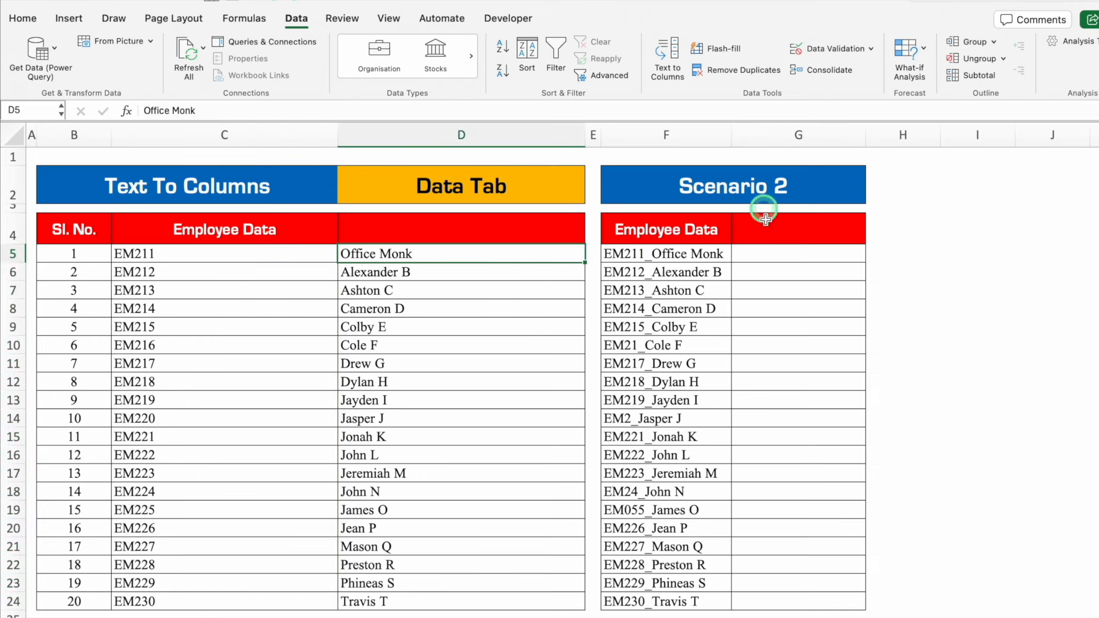
Set up a Delimited Text to Columns conversion of the Scenario 2 data in F5:F24 with underscore as an additional delimiter.
click(703, 256)
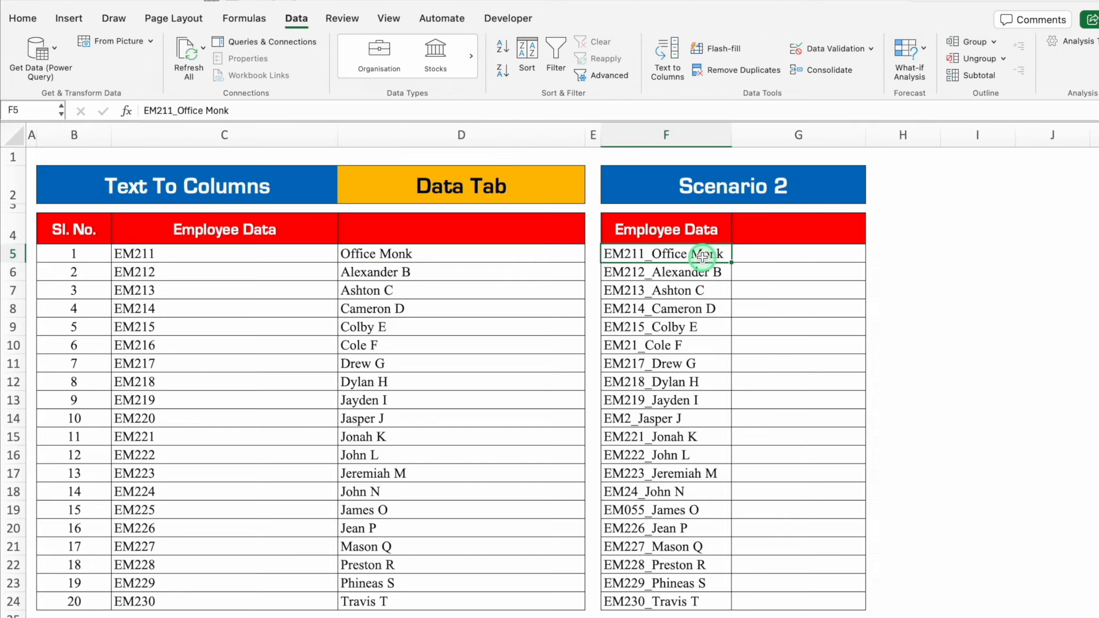
key(ctrl+shift+Down)
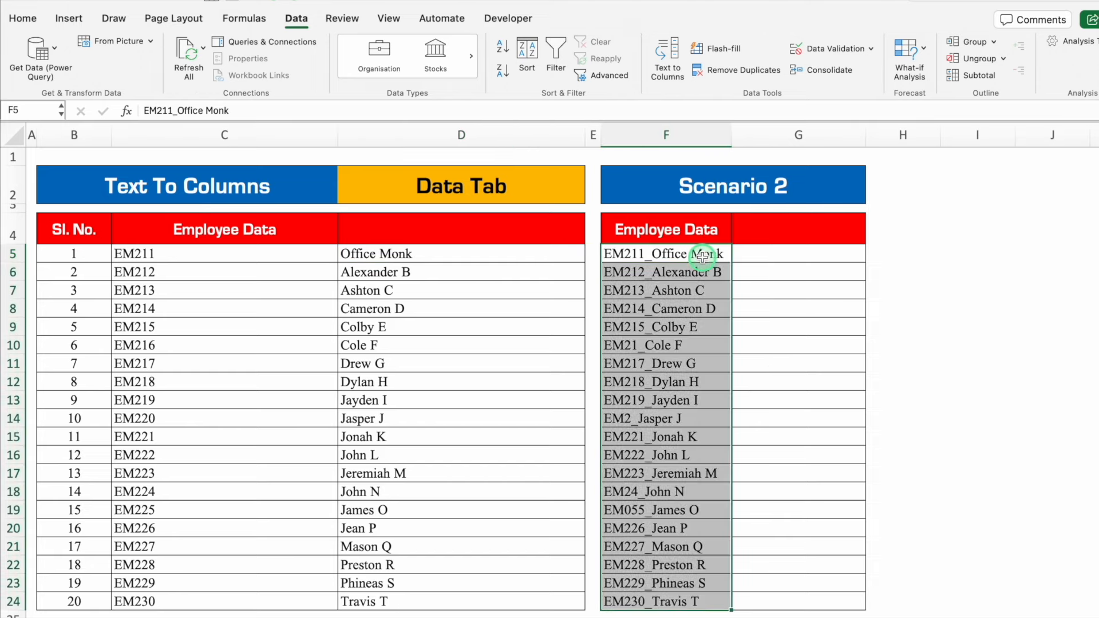
click(671, 52)
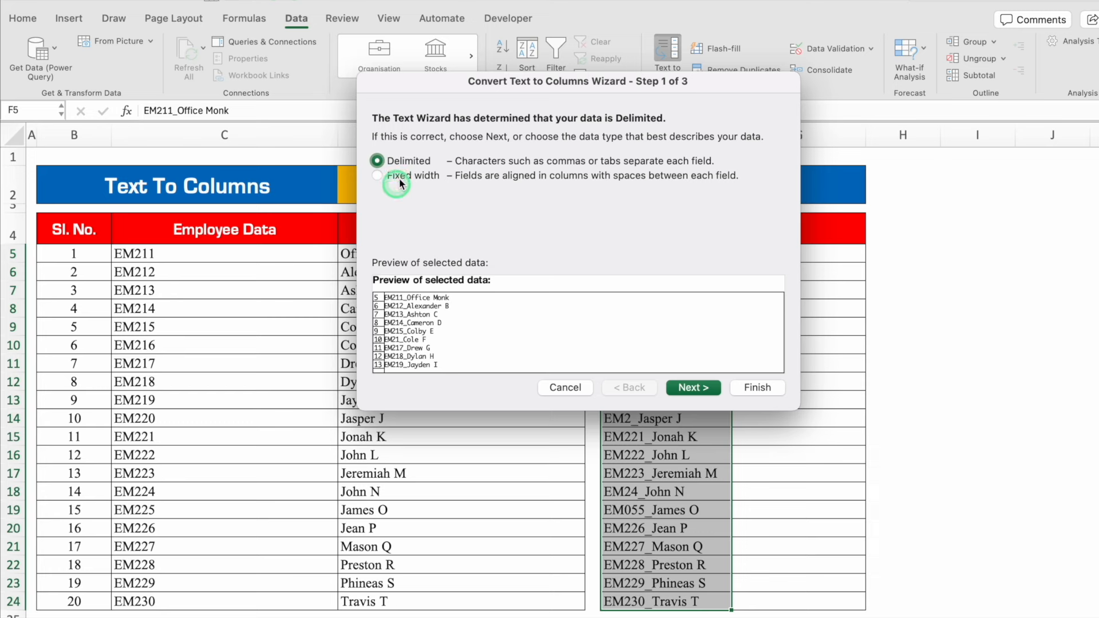
click(693, 388)
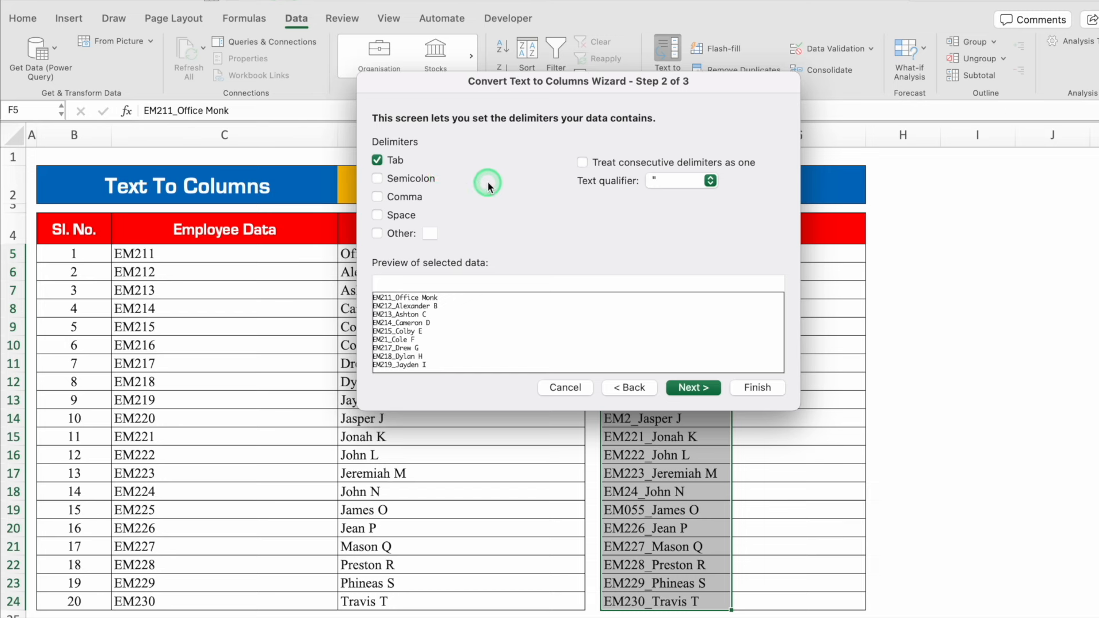
click(377, 233)
click(429, 234)
text(_)
drag(711, 81, 487, 108)
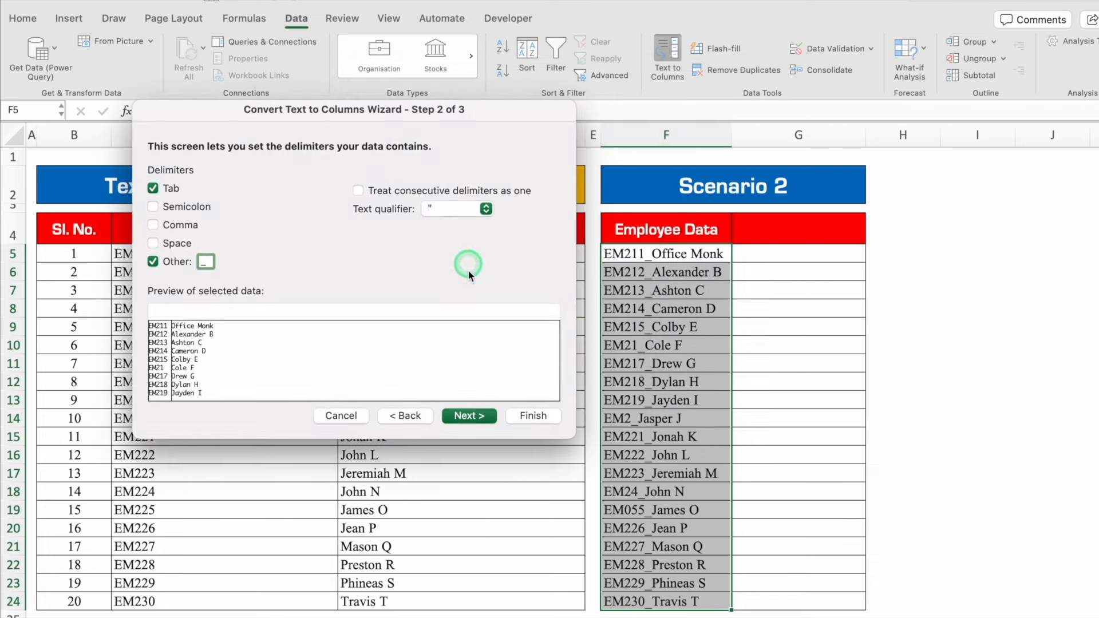
Finish the Scenario 2 split with General format at $F$5, replacing existing data, and check the separated codes and names.
click(473, 419)
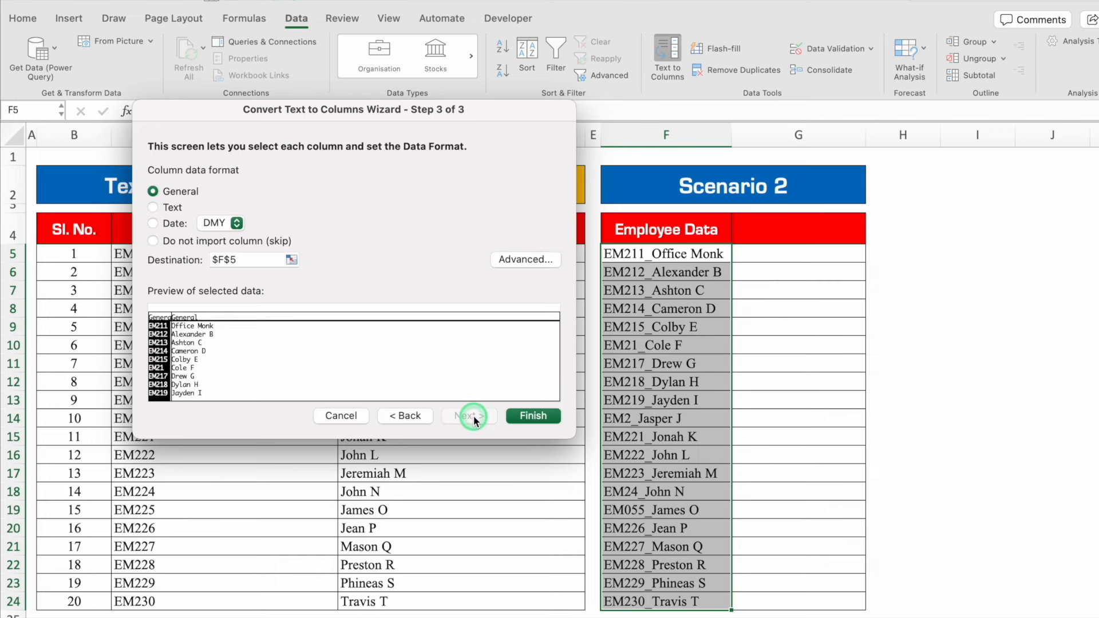
click(533, 415)
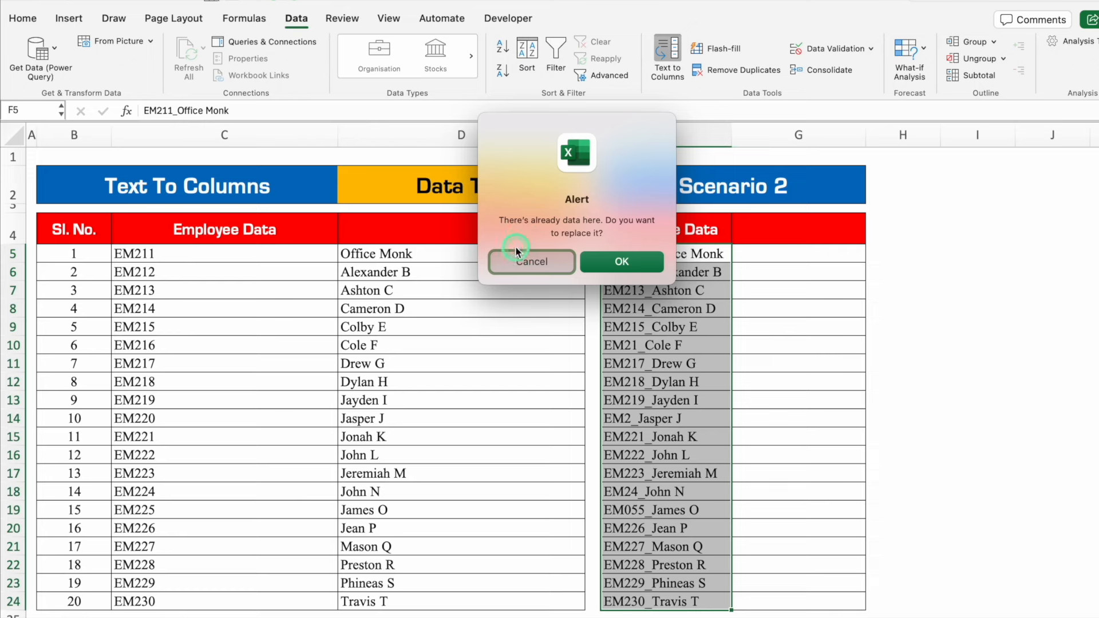
click(622, 261)
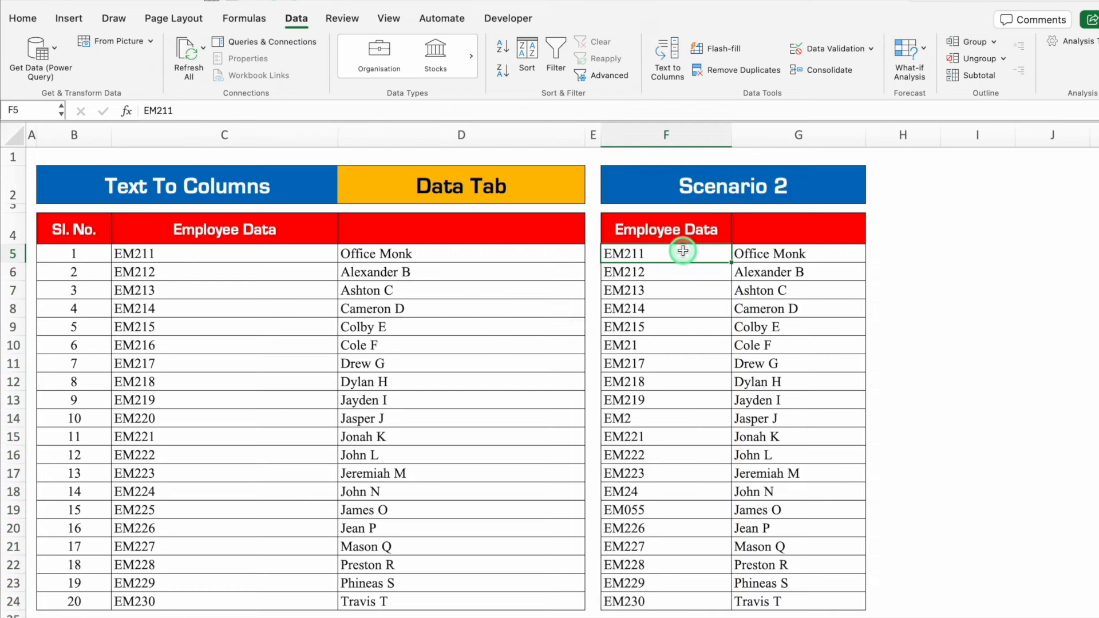
click(773, 258)
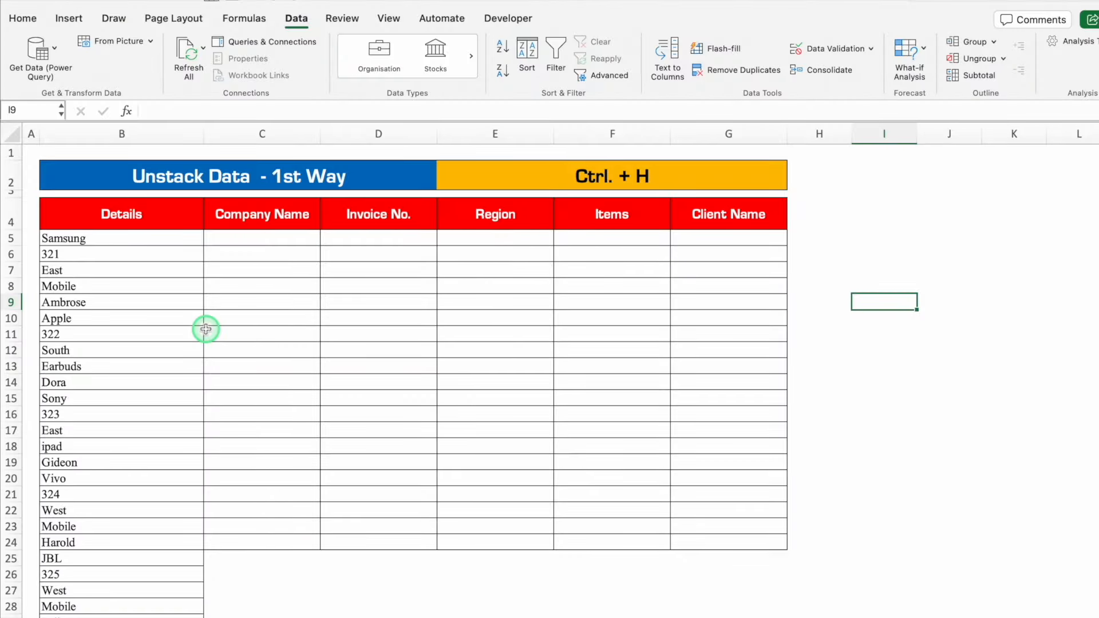
Enter the formula =B5 in the first Company Name cell, C5, of the Unstack Data sheet.
click(283, 237)
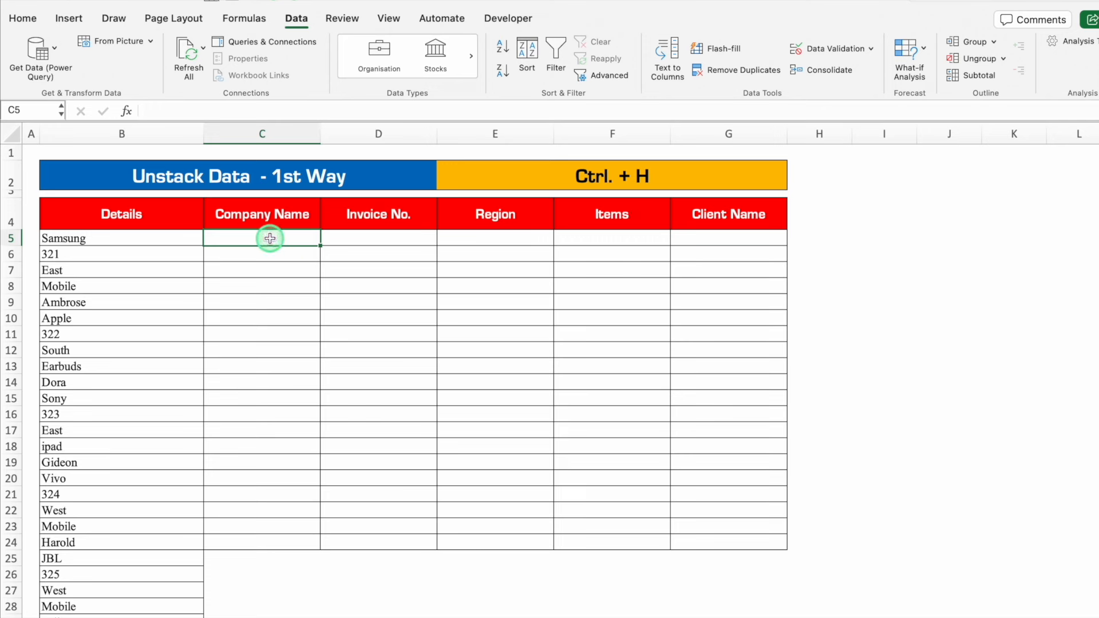
text(=)
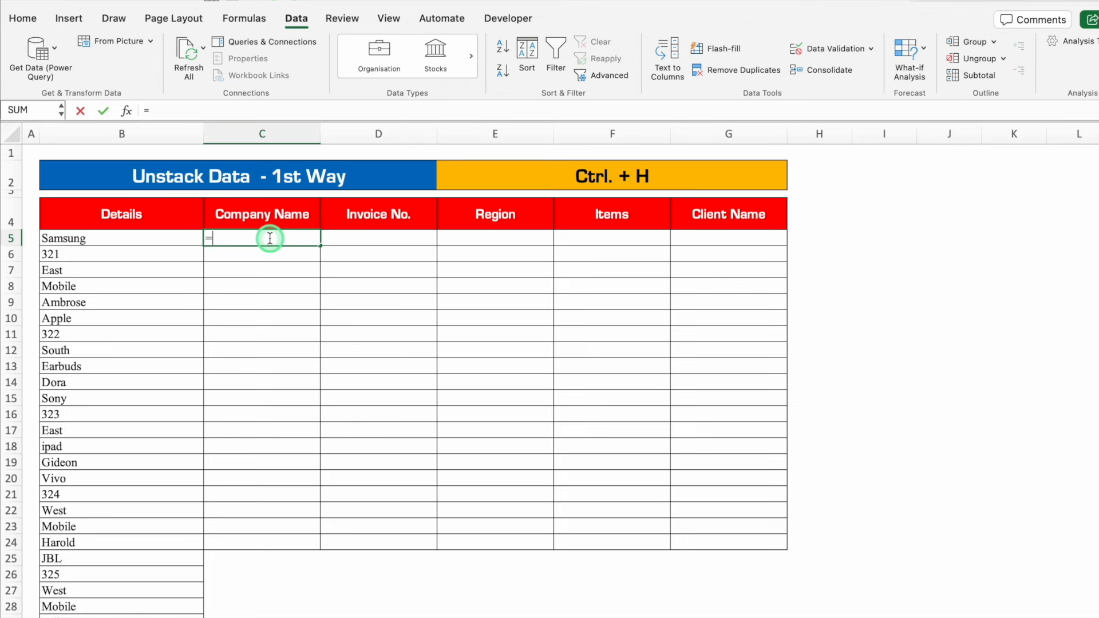
click(156, 233)
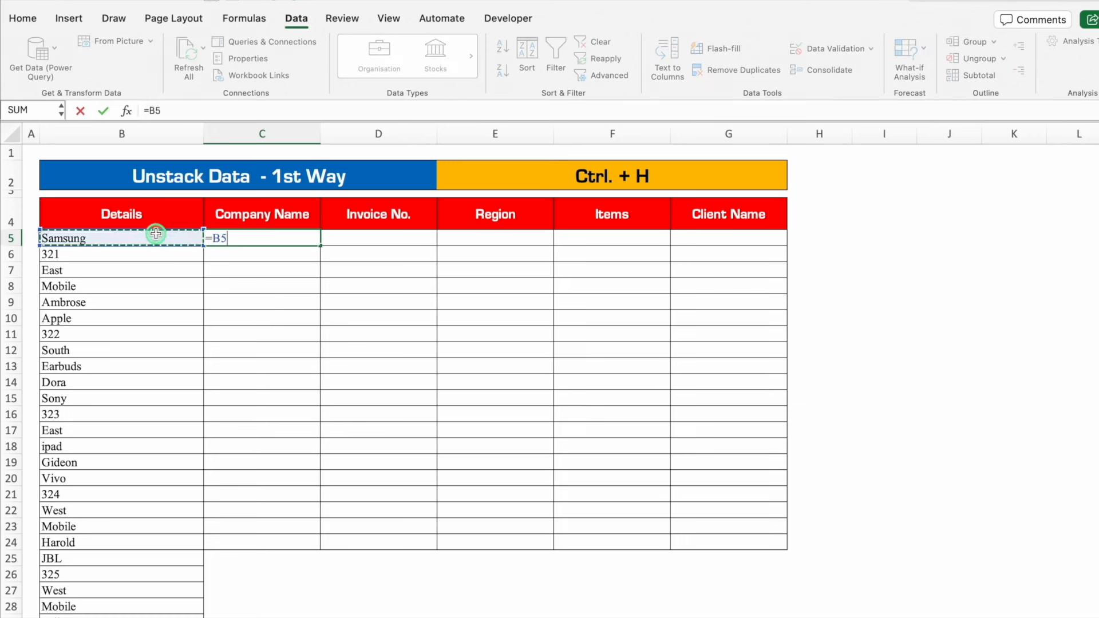
key(Return)
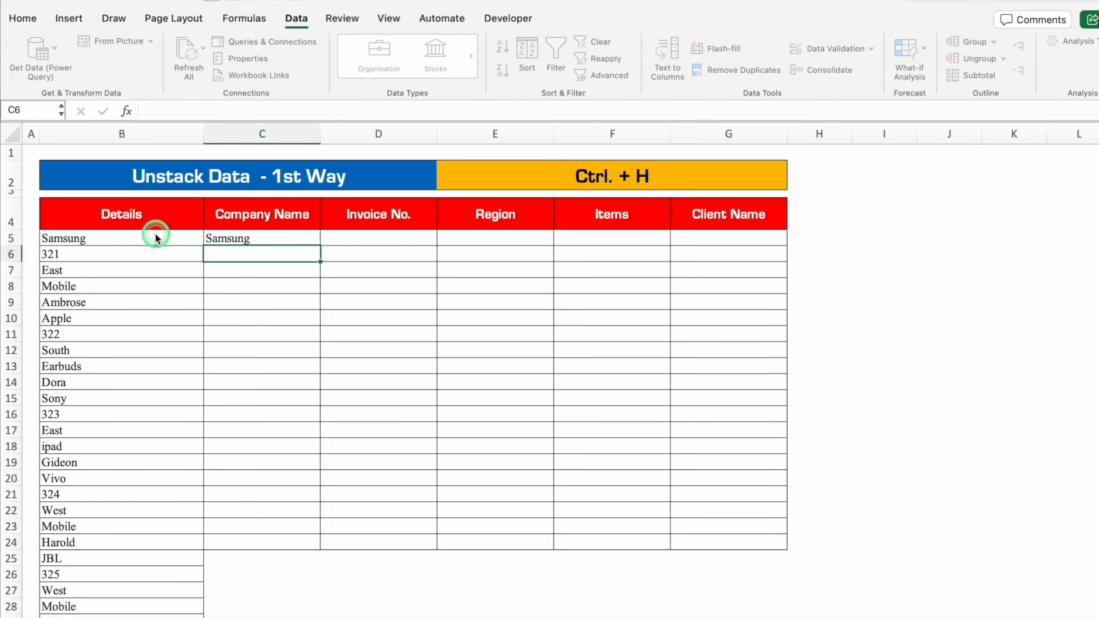
Replace the equals sign in C5 with AA so that the cell holds the text AAB5.
click(247, 237)
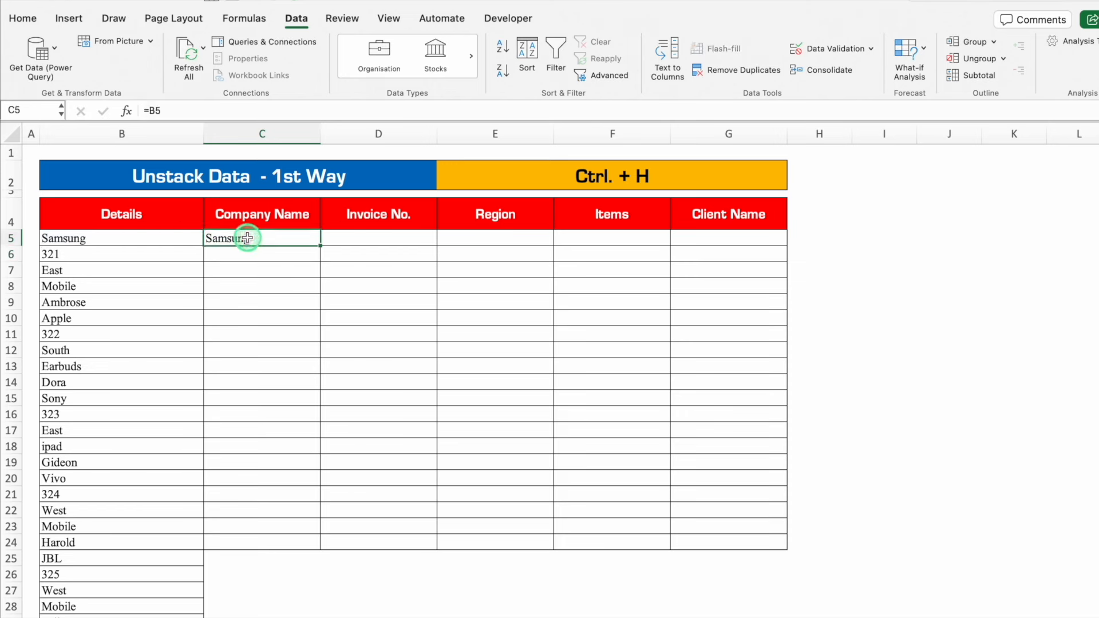
click(150, 111)
key(BackSpace)
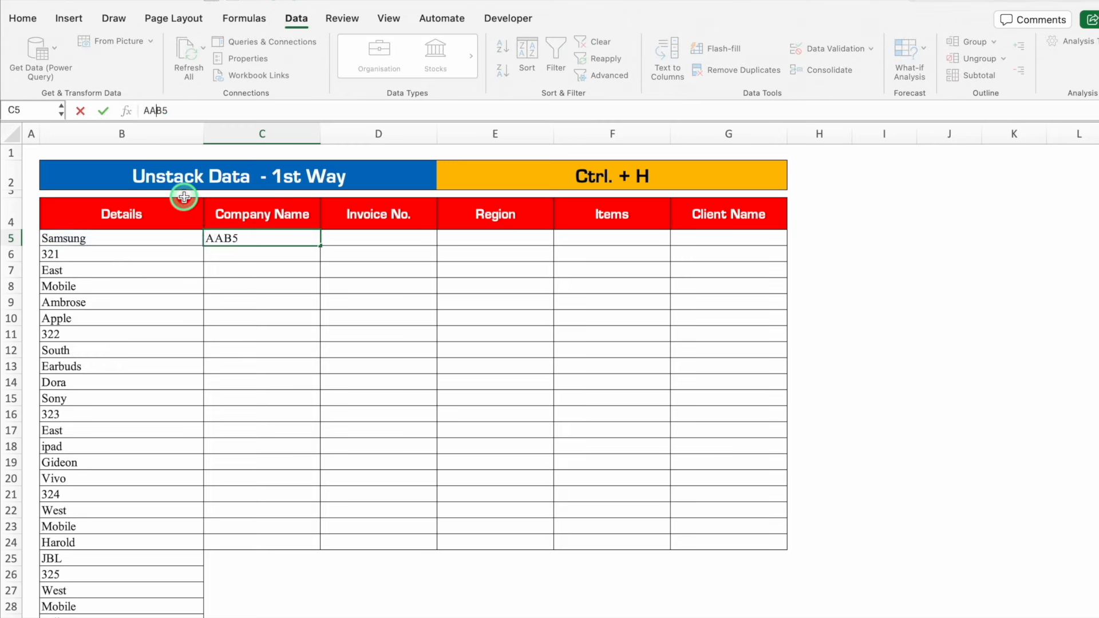
text(AA)
key(Return)
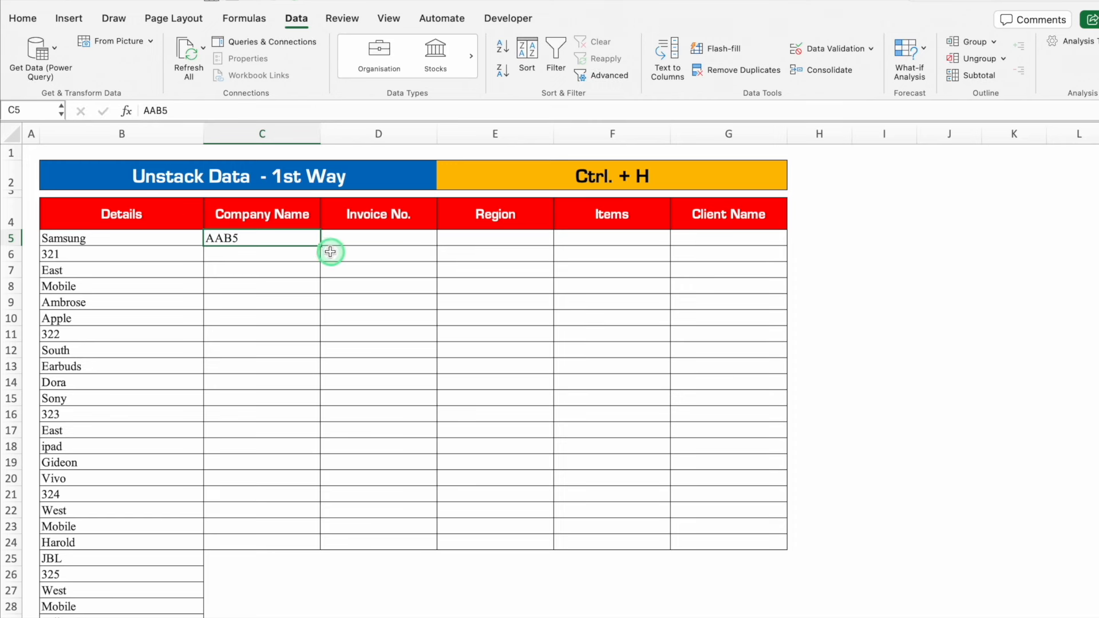
Fill the series from C5 across to G5, up to AAB9 under Client Name, and check the filled cells.
drag(321, 246, 748, 249)
click(307, 245)
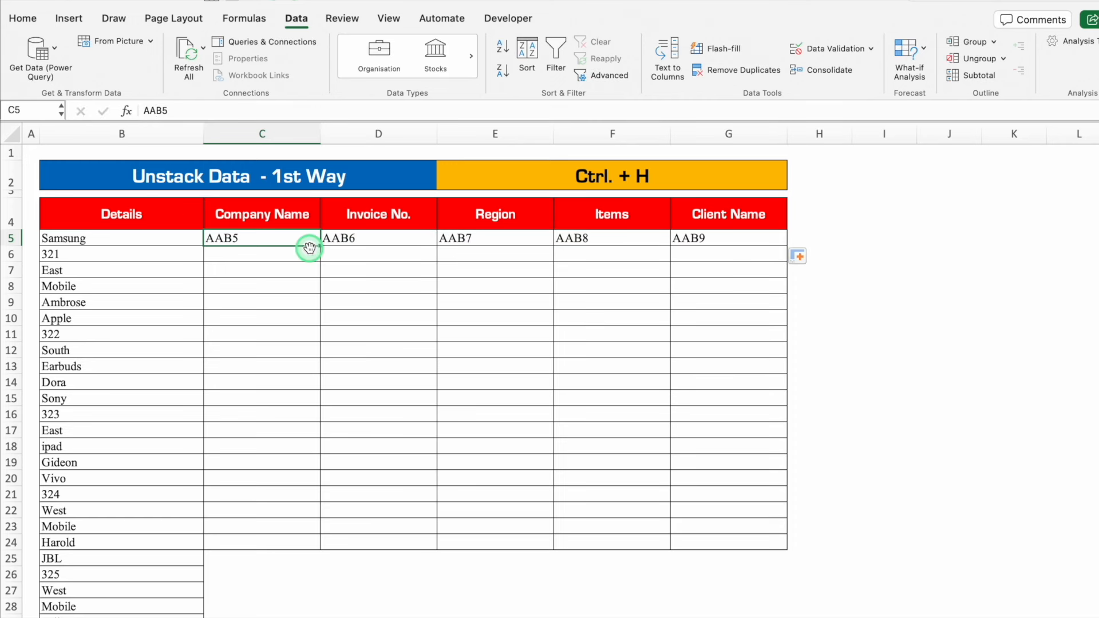
click(371, 242)
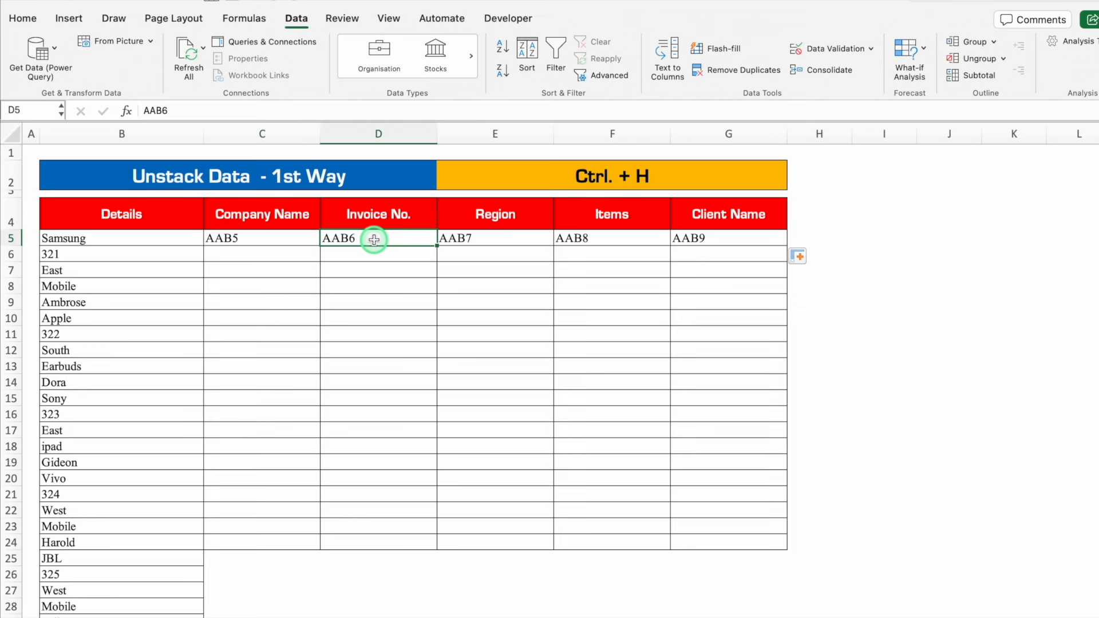
click(708, 245)
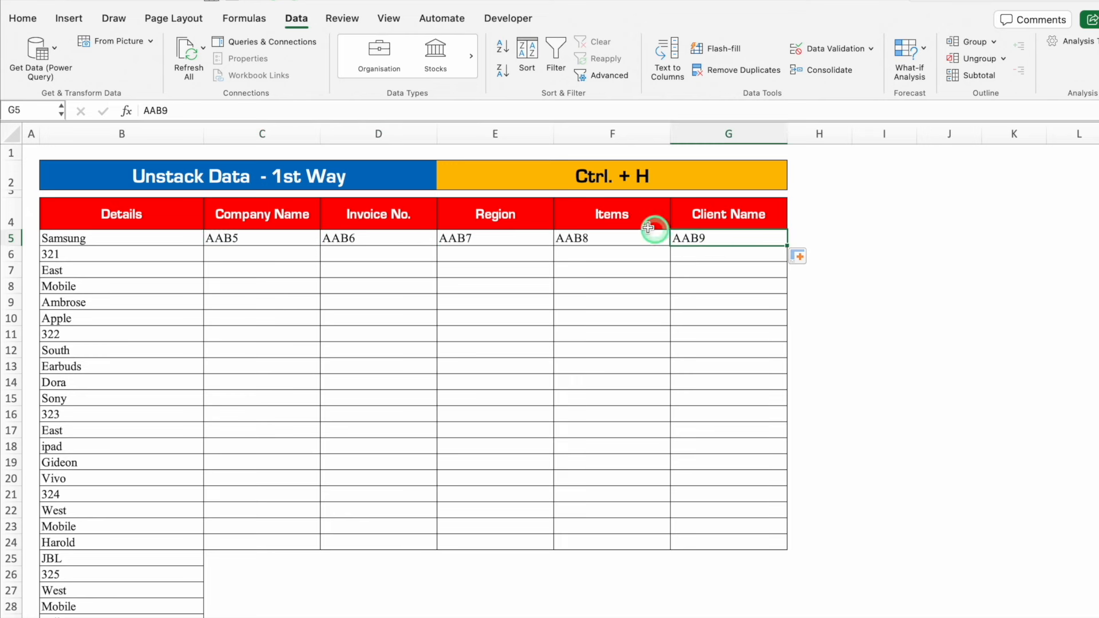
Enter AAB10 in C6 as the second record's start and fill the series across to AAB14 in G6.
click(92, 301)
click(109, 317)
click(226, 238)
drag(321, 245, 320, 261)
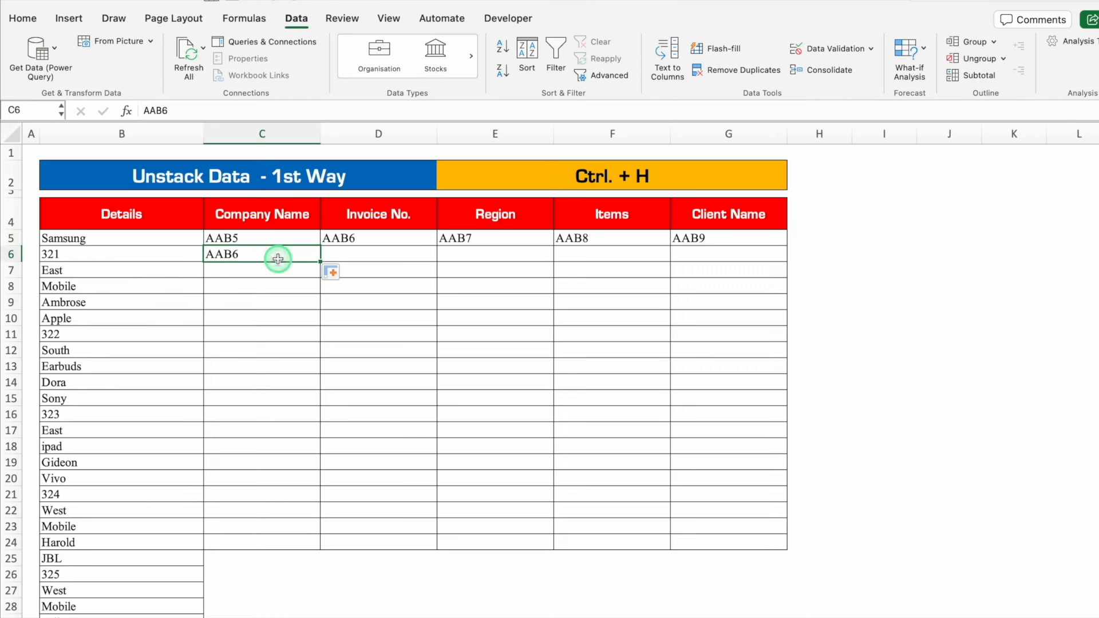
click(195, 112)
key(BackSpace)
key(Return)
click(262, 255)
drag(321, 262, 720, 271)
Locate the last entry of the Details list in column B and return to the list's start.
click(151, 238)
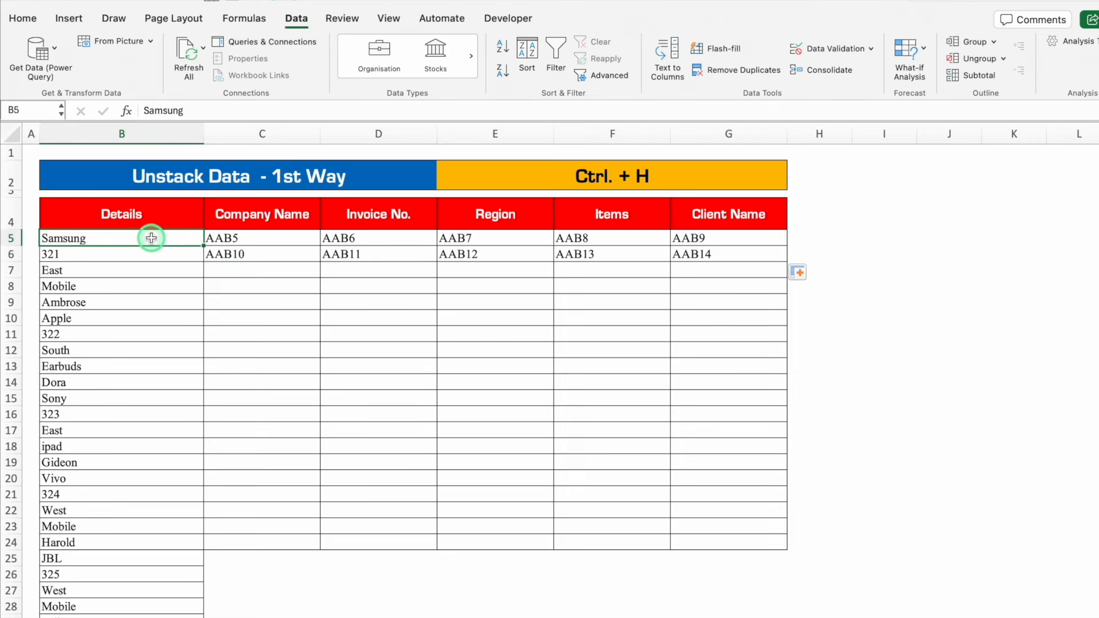
key(ctrl+shift+Down)
click(94, 617)
click(94, 617)
click(114, 604)
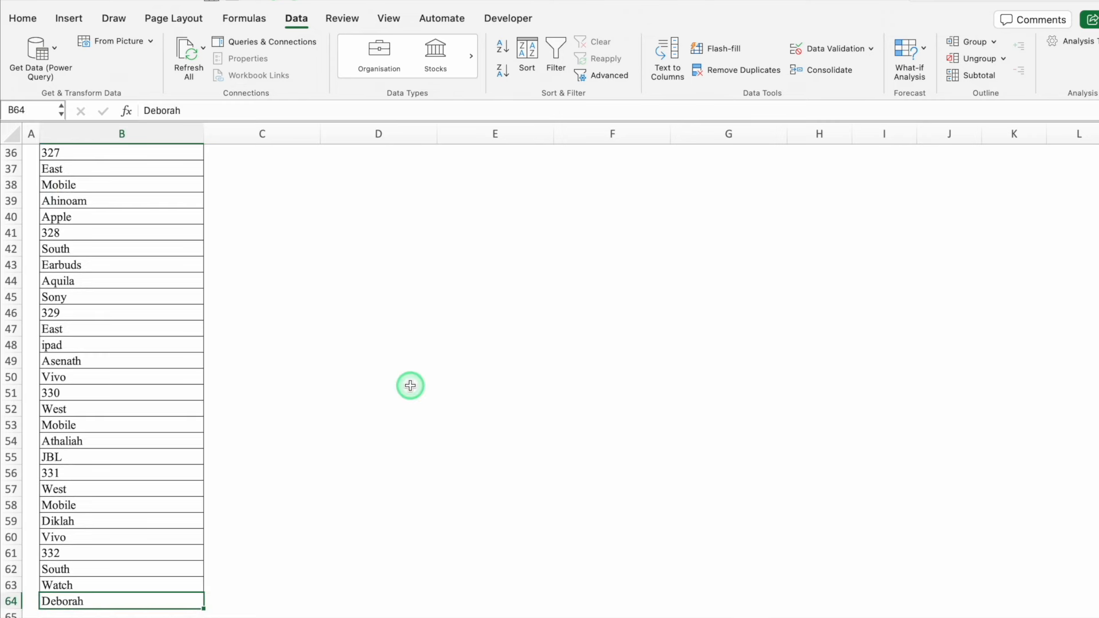
key(ctrl+shift+Up)
Note the last entry's cell reference B64 in I5 and fill the C5:G6 series down to AAB64 in G16.
click(876, 189)
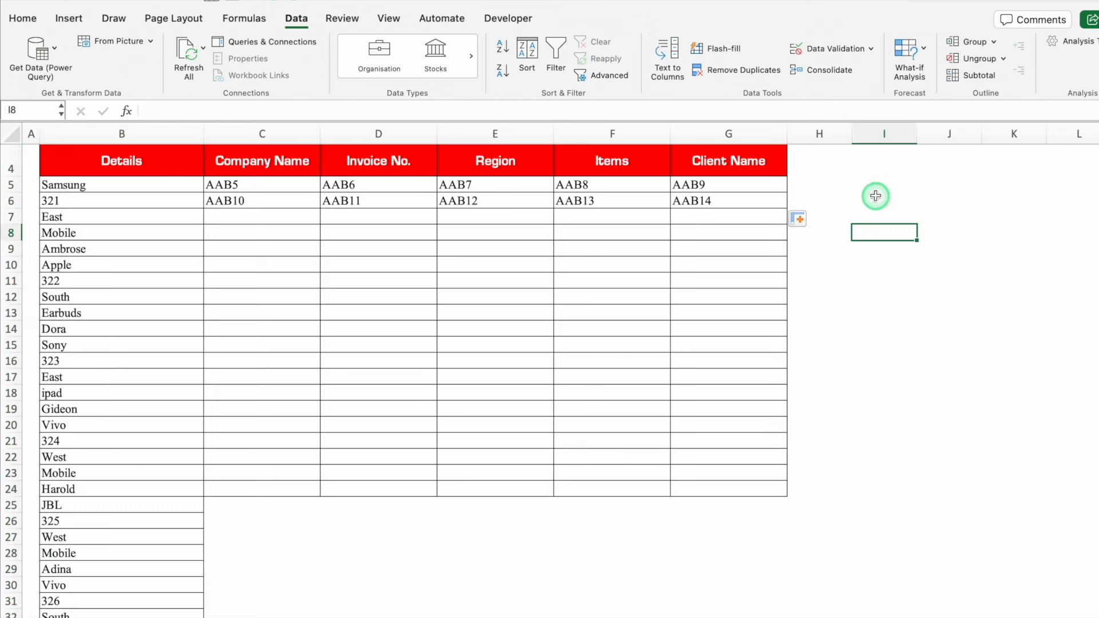
text(B)
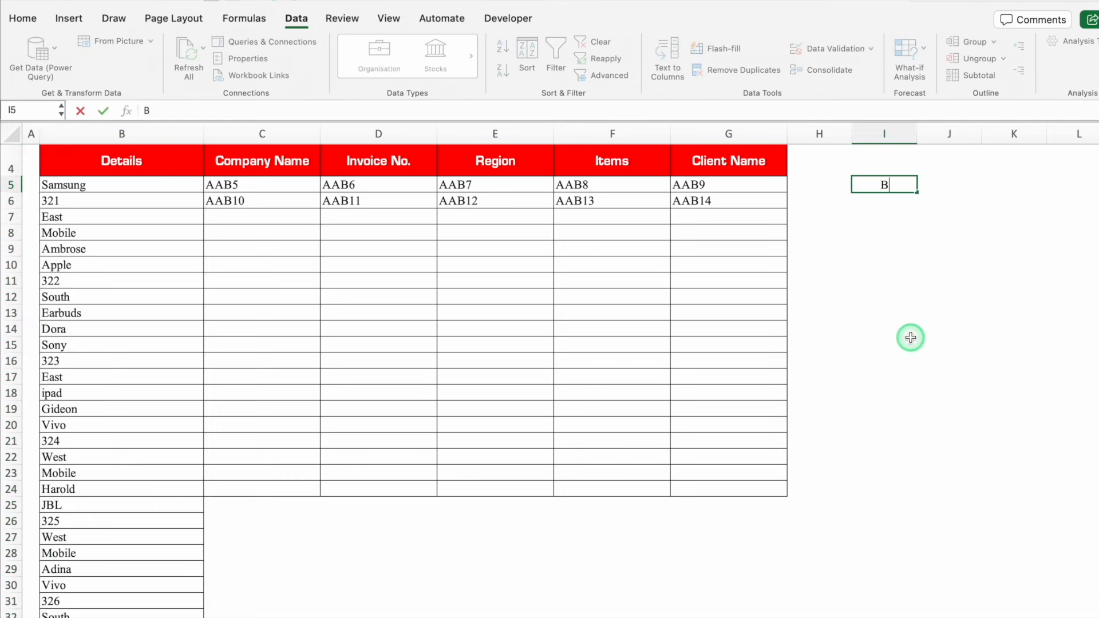
text(64)
key(Return)
drag(240, 185, 787, 366)
scroll(712, 435, up, 2)
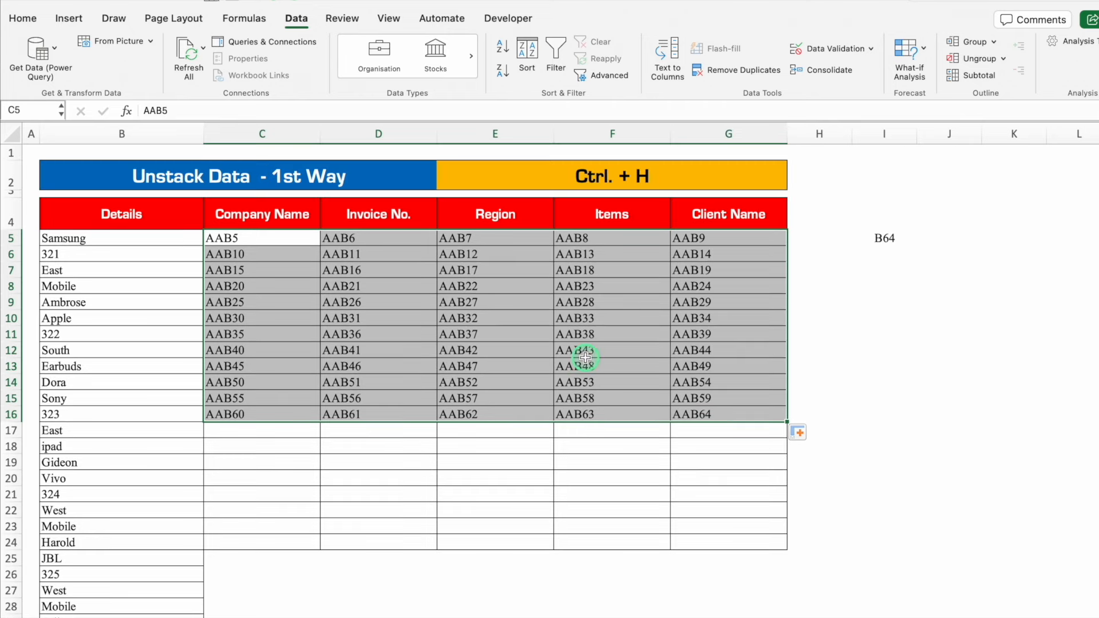
Set up a replacement of AA with an equals sign for the selected range C5:G16.
key(ctrl+h)
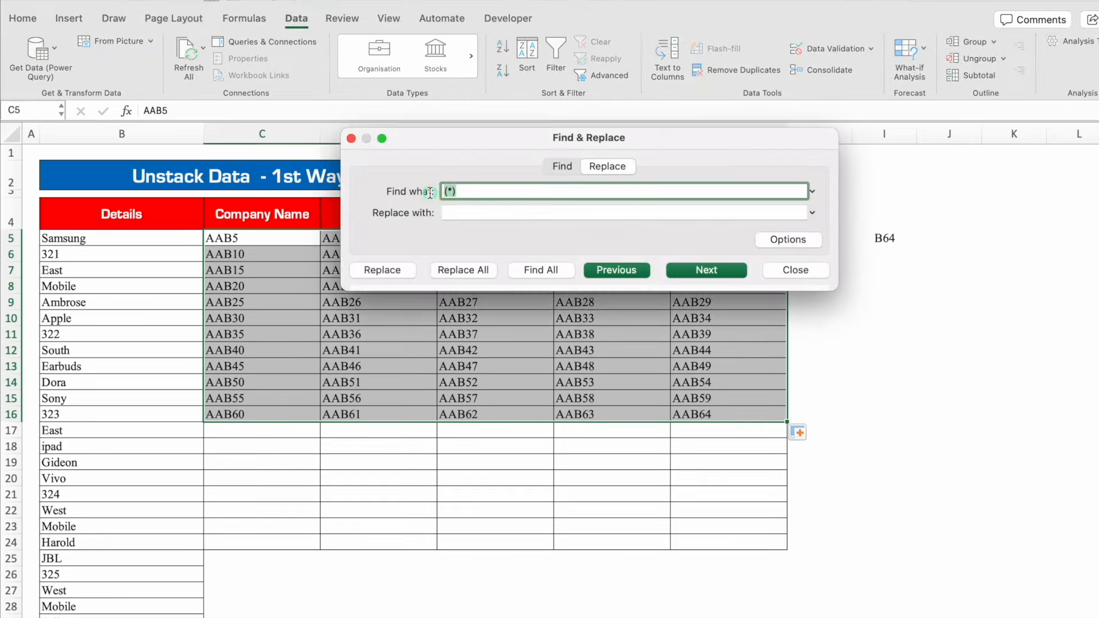
key(BackSpace)
drag(526, 138, 461, 438)
click(407, 500)
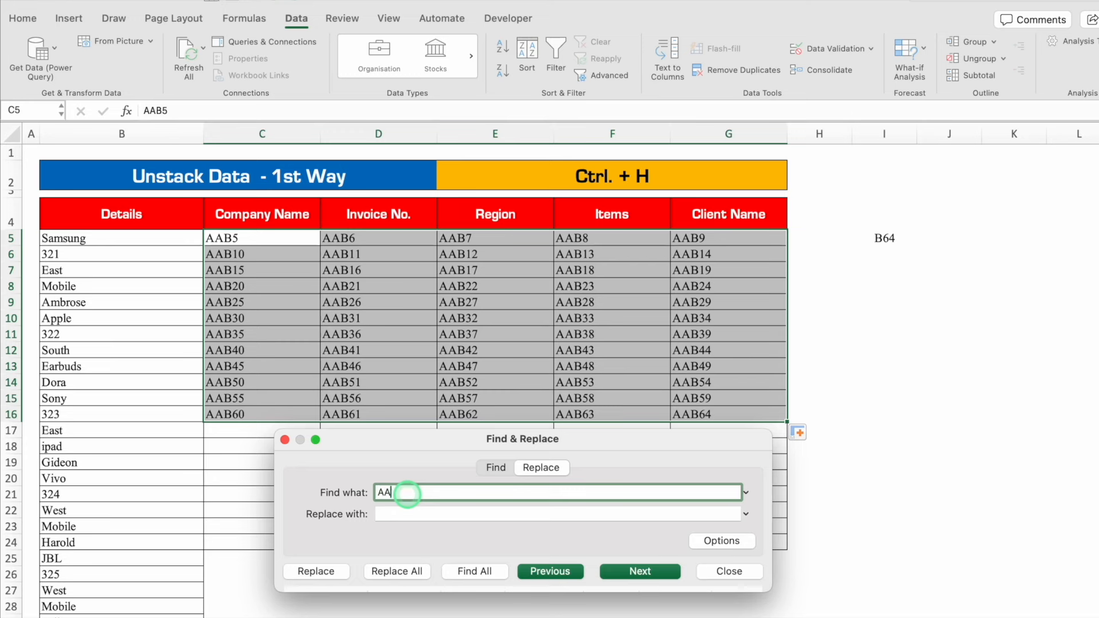
click(402, 514)
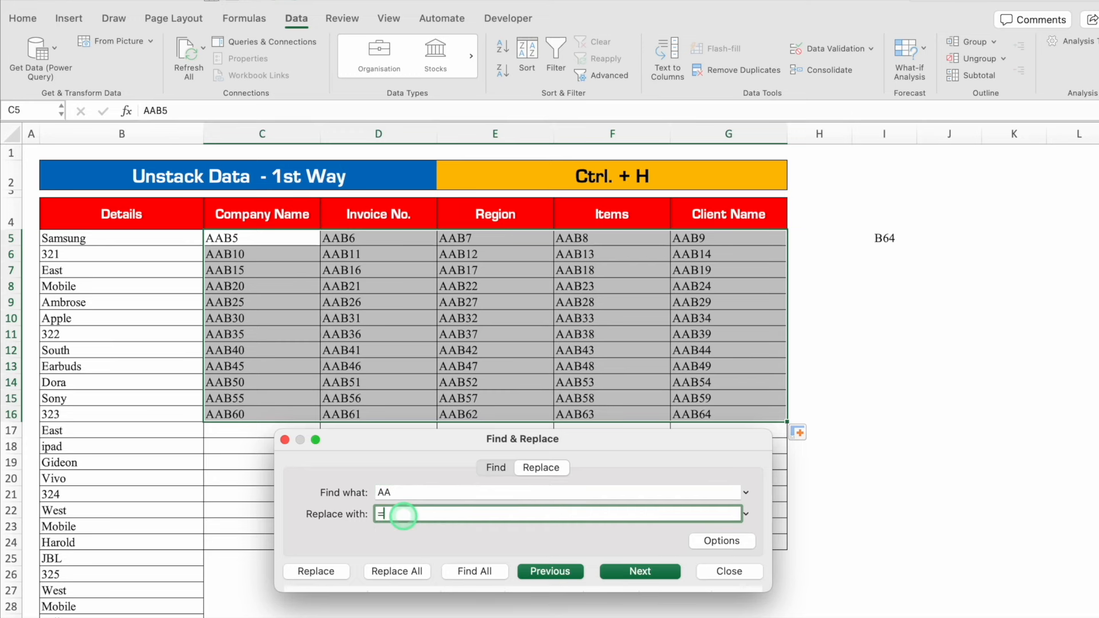
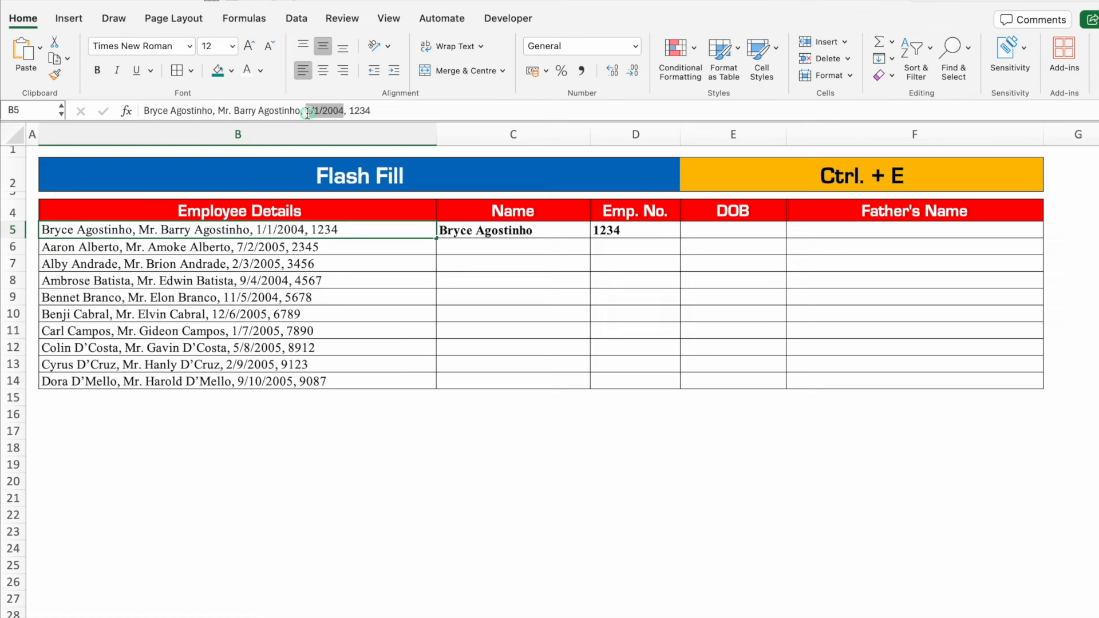
On the Flash Fill sheet, enter the first employee's date of birth from B5 into E5 under DOB.
click(710, 230)
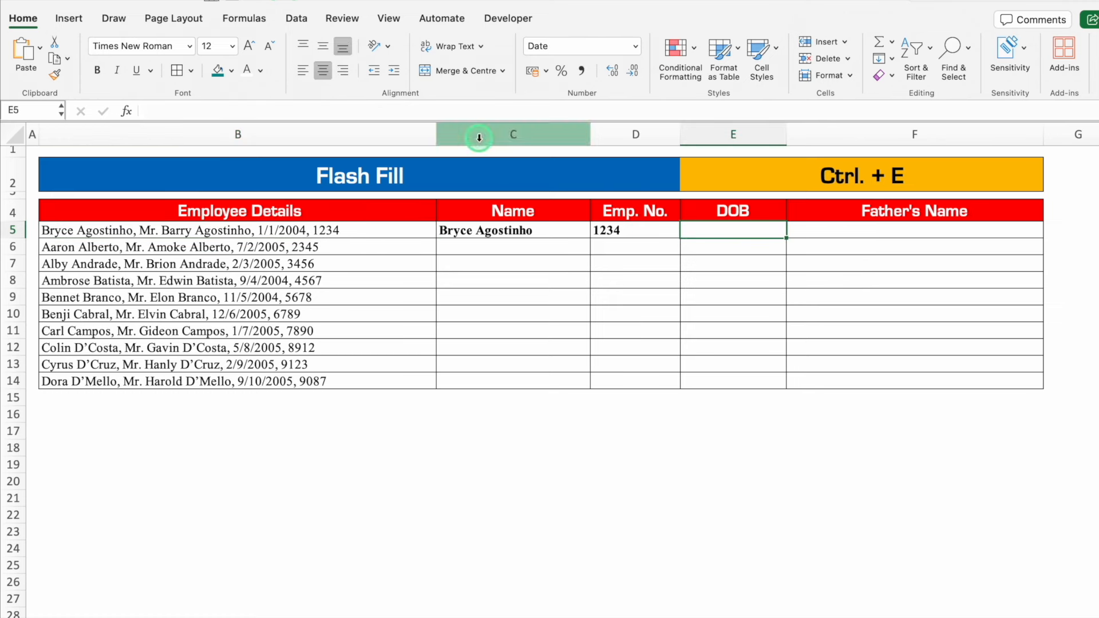
click(395, 109)
text(1/1/2004)
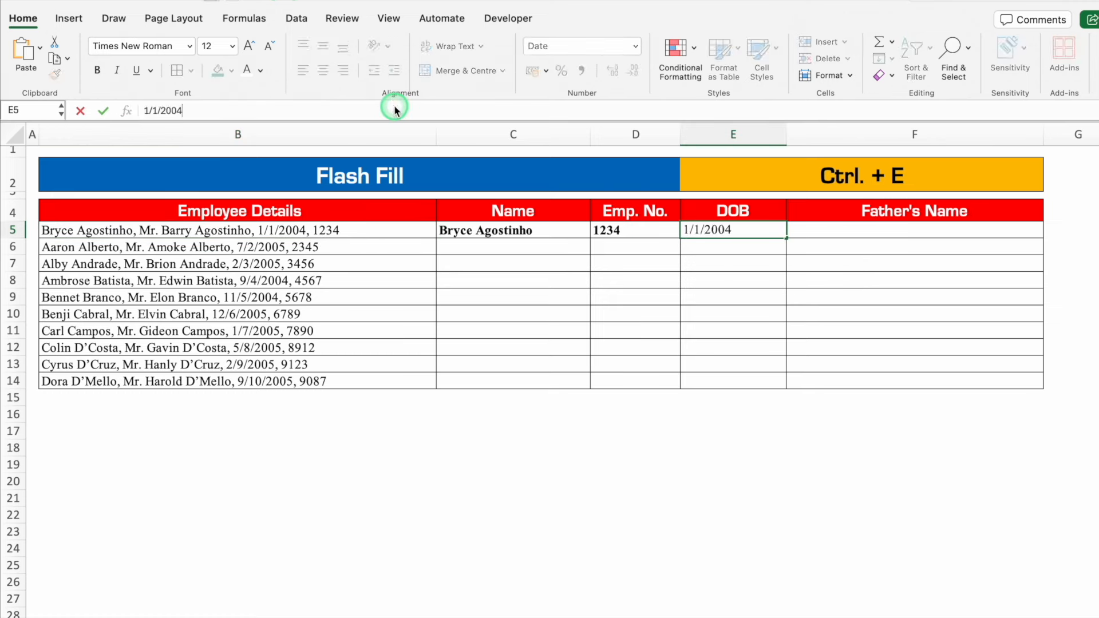
key(Return)
Copy the father's name, including its title, from the employee details in B5 into F5 under Father's Name.
click(312, 230)
drag(301, 110, 218, 112)
key(ctrl+c)
click(836, 229)
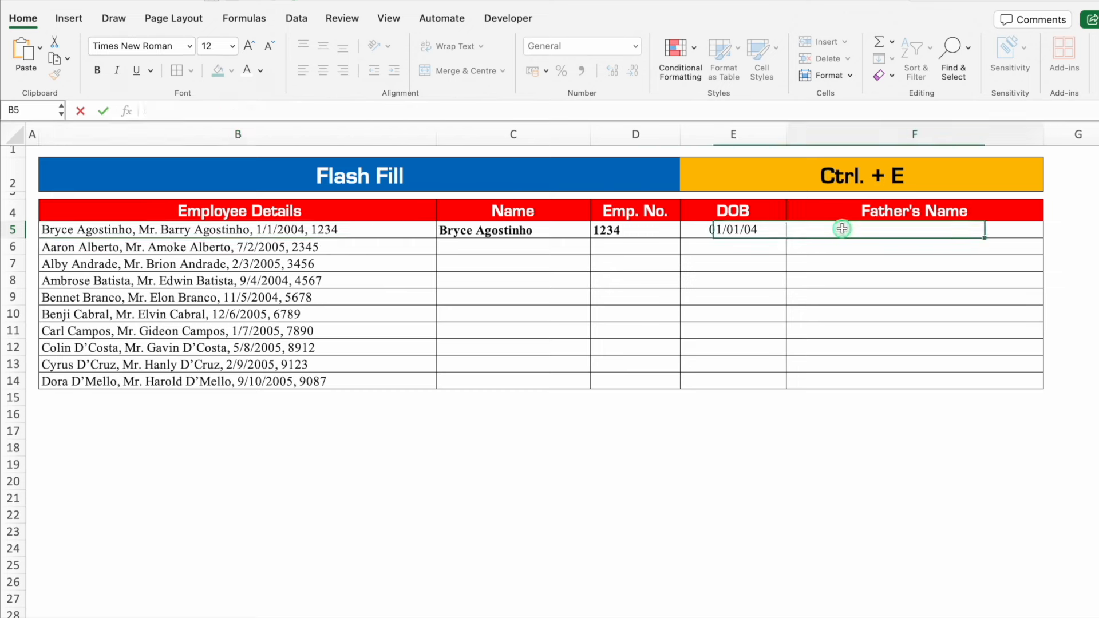
click(634, 109)
key(ctrl+v)
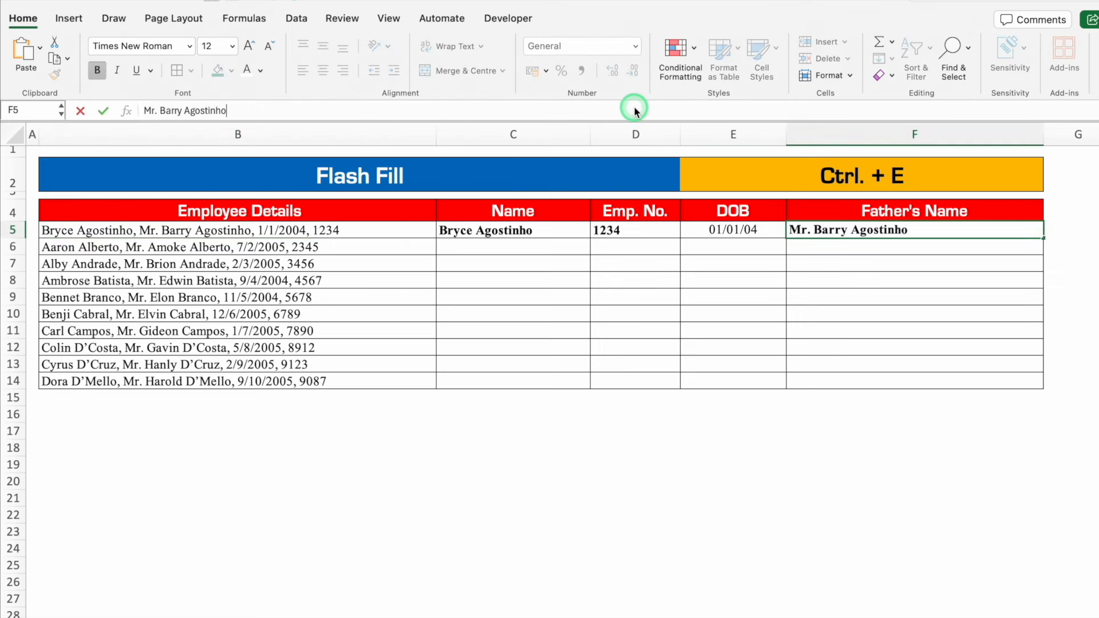
key(Return)
Flash Fill the Name and Emp. No. columns from row 6 down, following the row 5 examples.
click(514, 245)
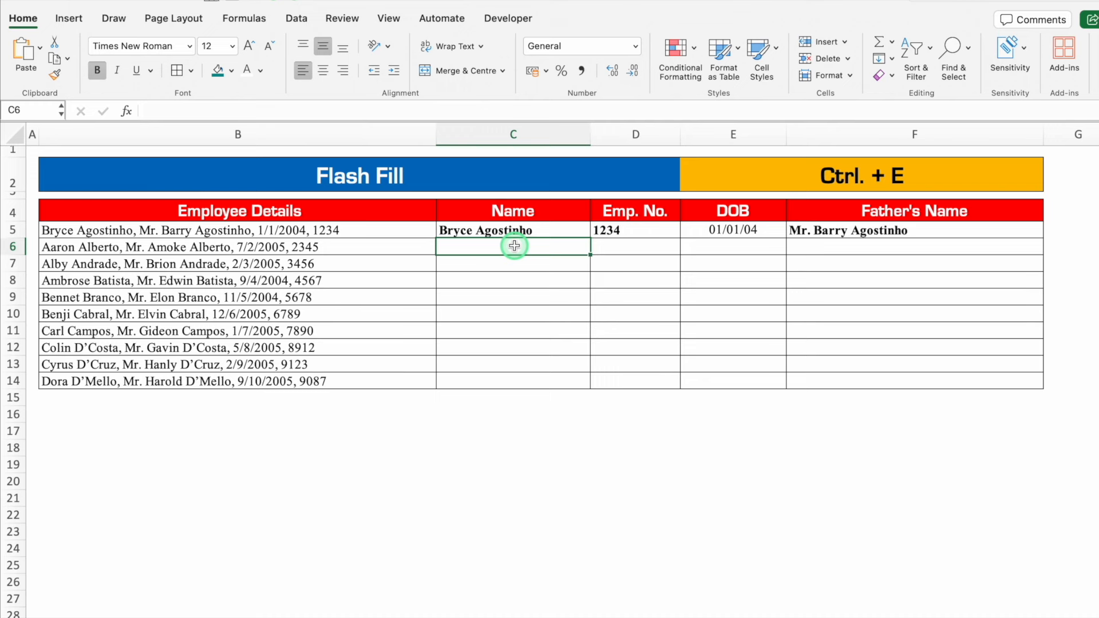
key(ctrl+e)
click(636, 245)
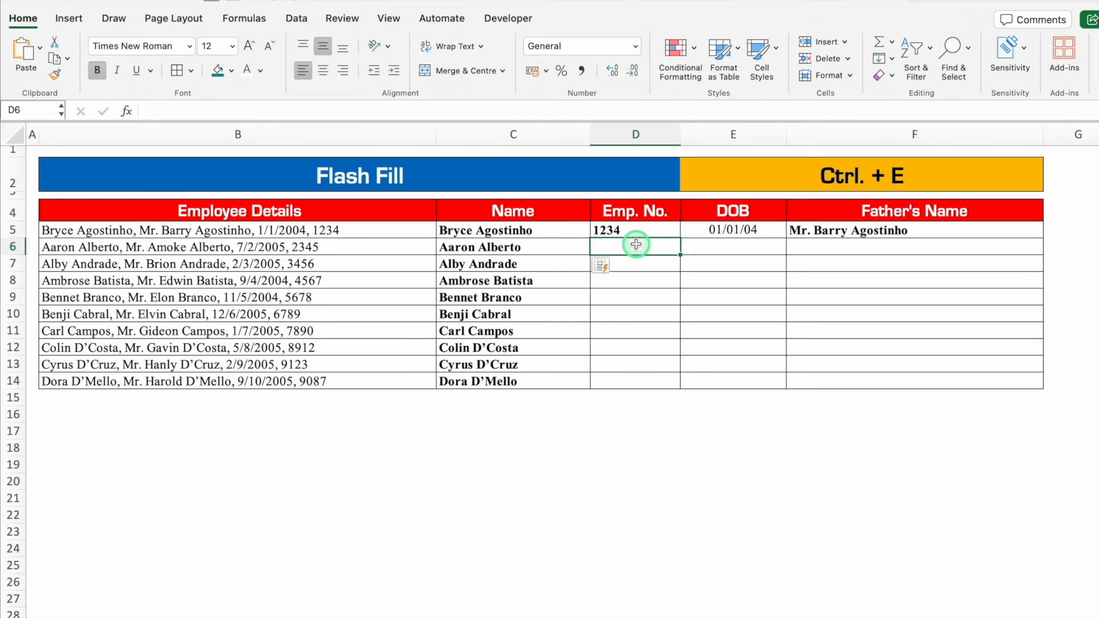
key(ctrl+e)
Flash Fill the DOB and Father's Name columns from row 6 down, following the row 5 examples.
click(744, 246)
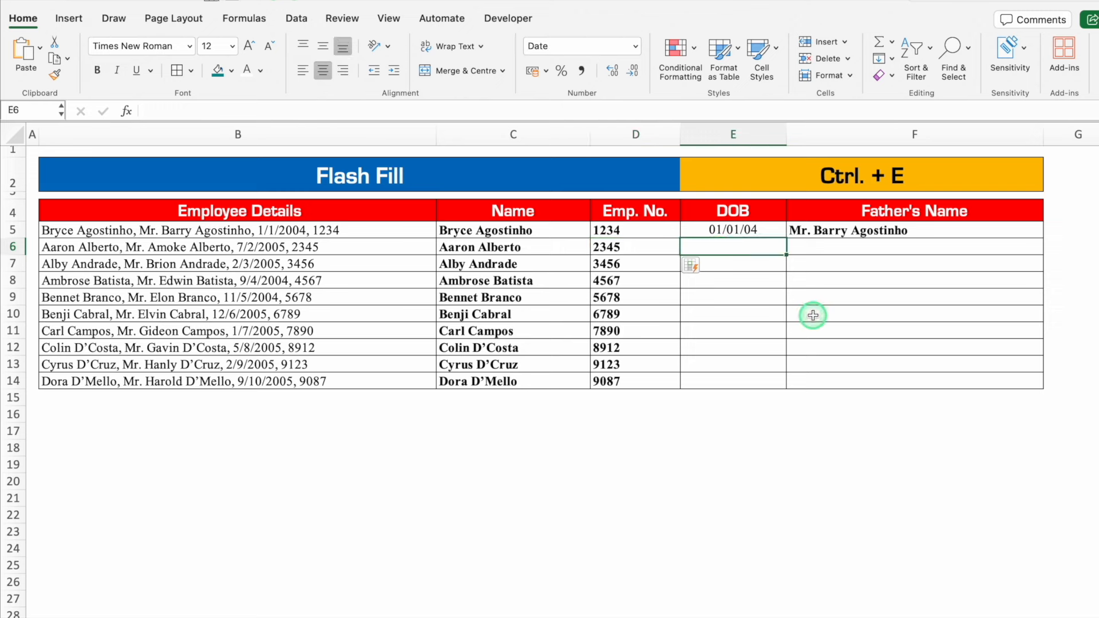
key(ctrl+e)
click(825, 247)
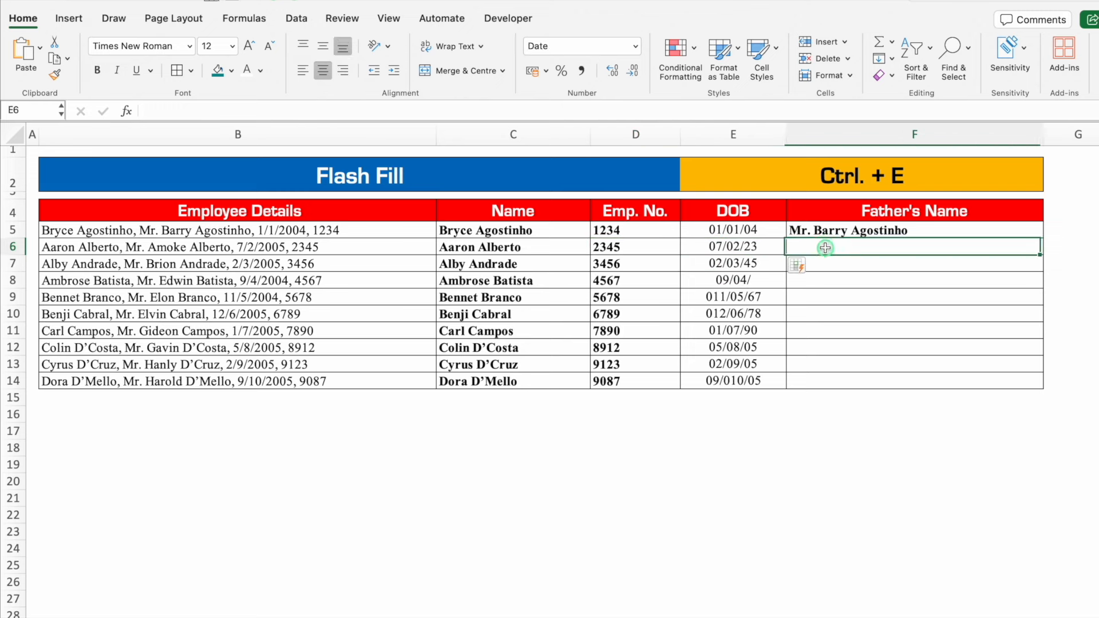
key(ctrl+e)
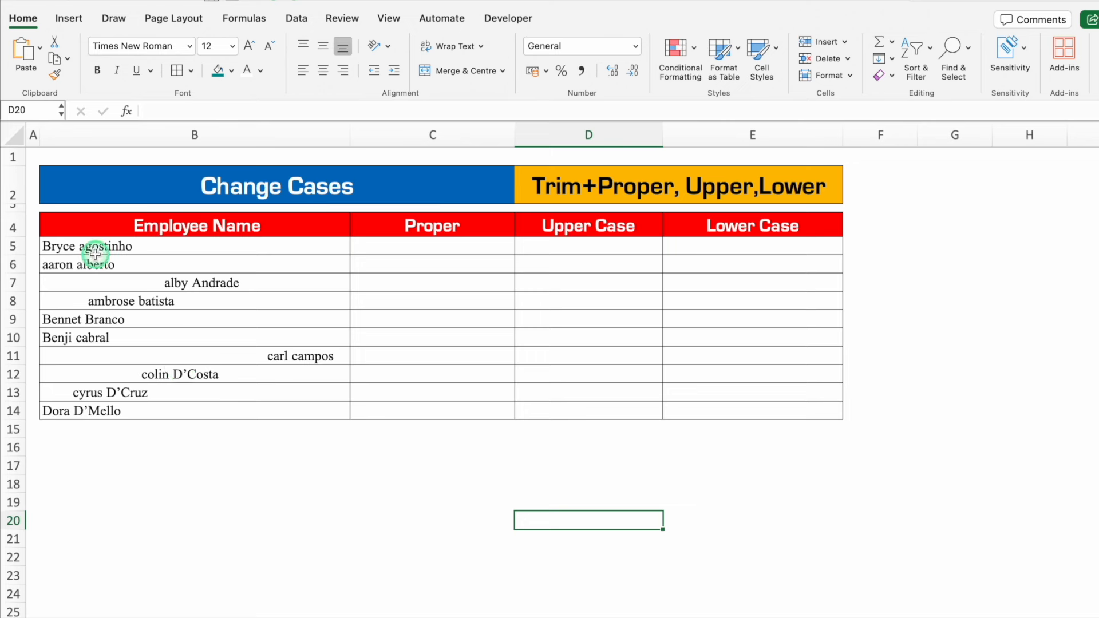
On the Change Cases sheet, enter =PROPER(B5) in C5 and fill it down to C14.
click(407, 248)
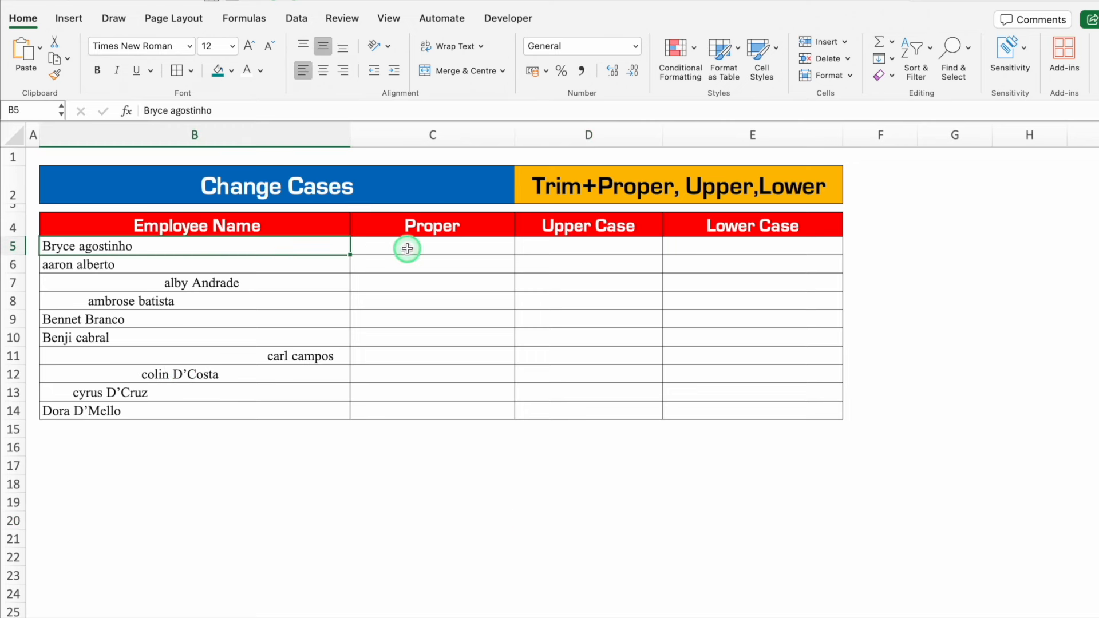
text(=proper)
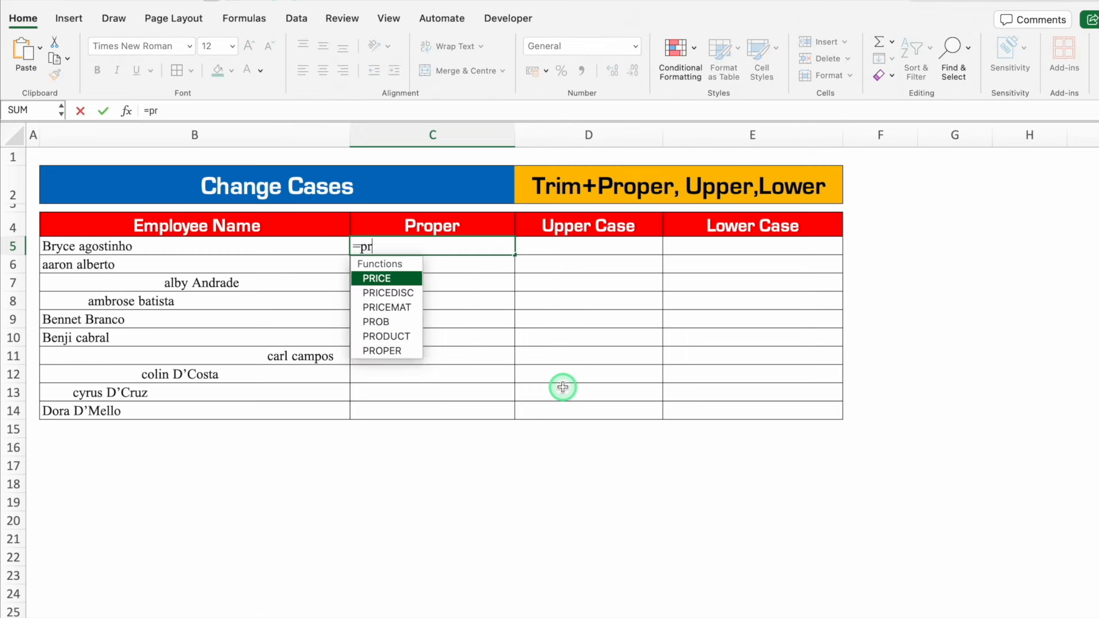
key(Tab)
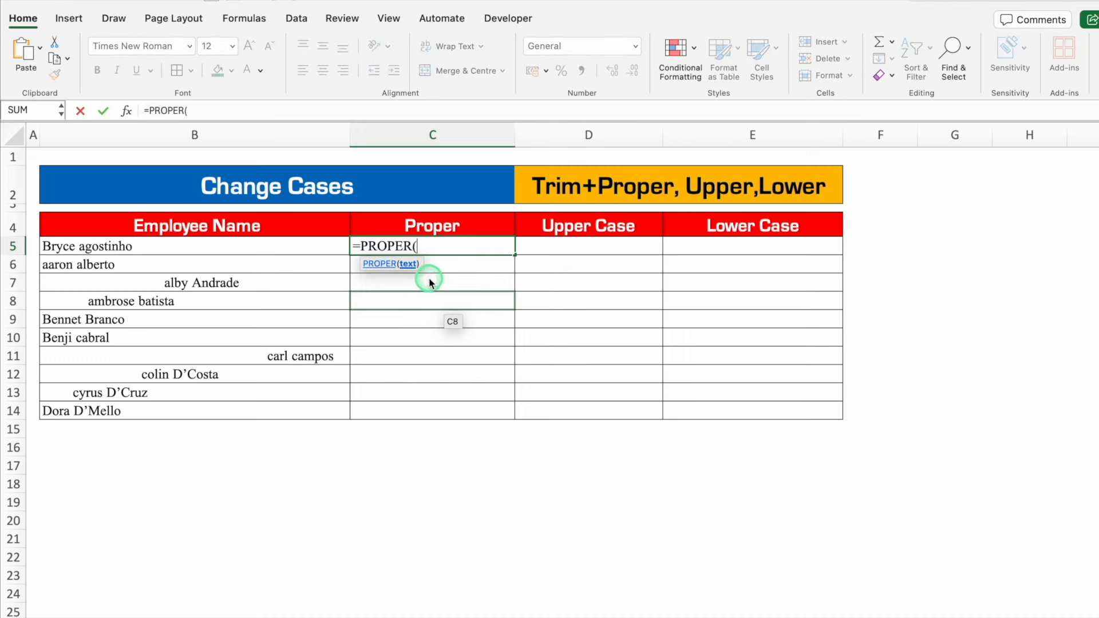
click(253, 249)
text())
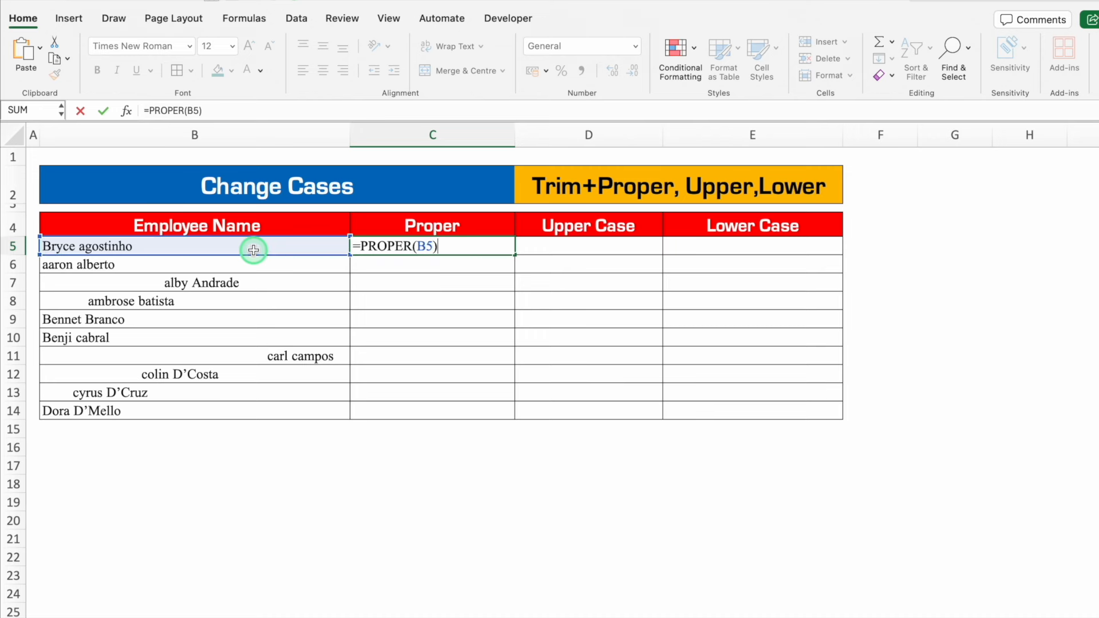
key(Return)
click(428, 246)
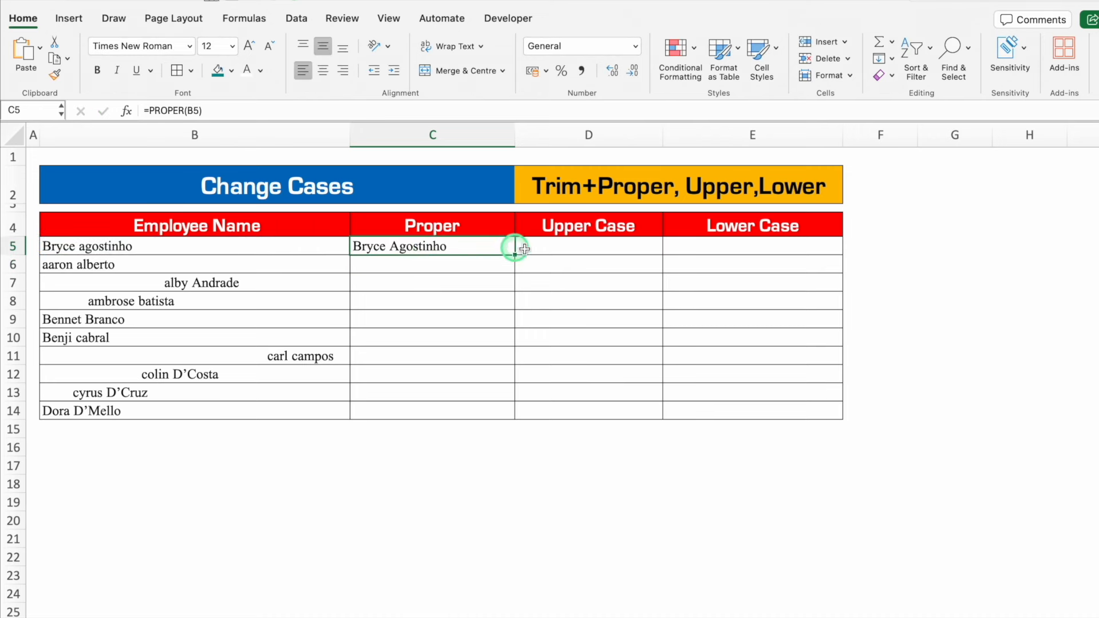
drag(517, 255, 513, 414)
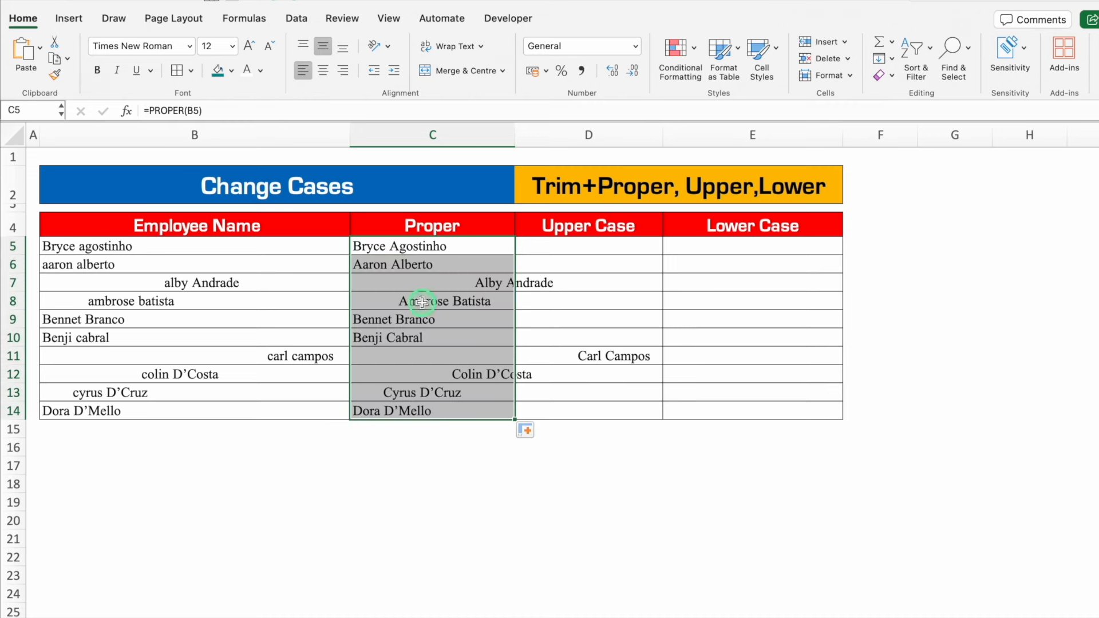
Wrap the C5 formula in TRIM as =TRIM(PROPER(B5)) and fill it down to C14.
click(152, 110)
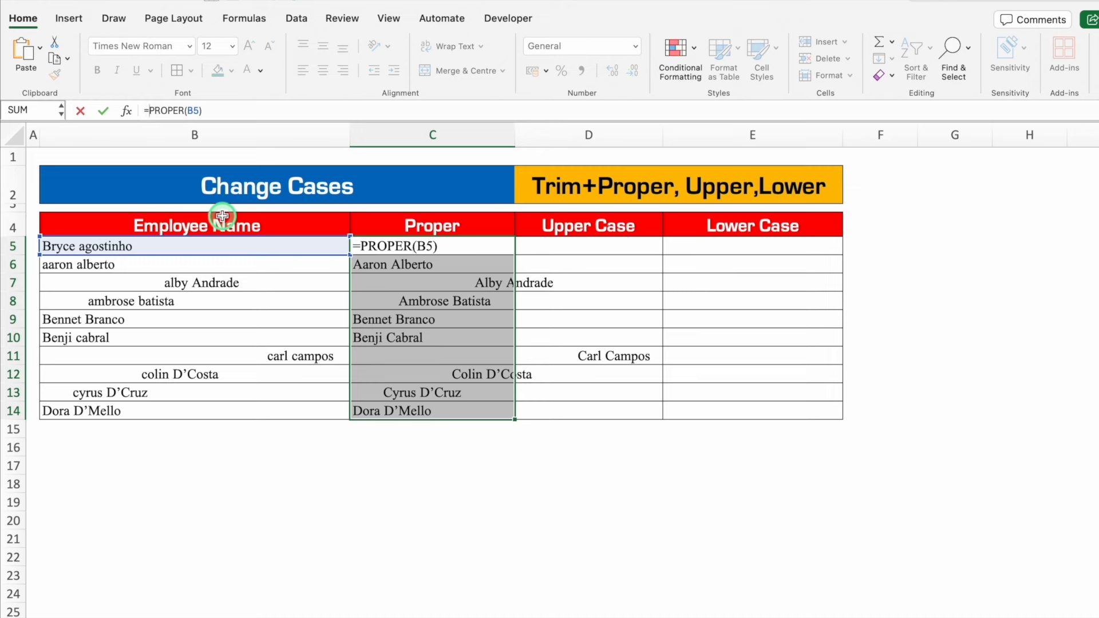
text(TRIM()
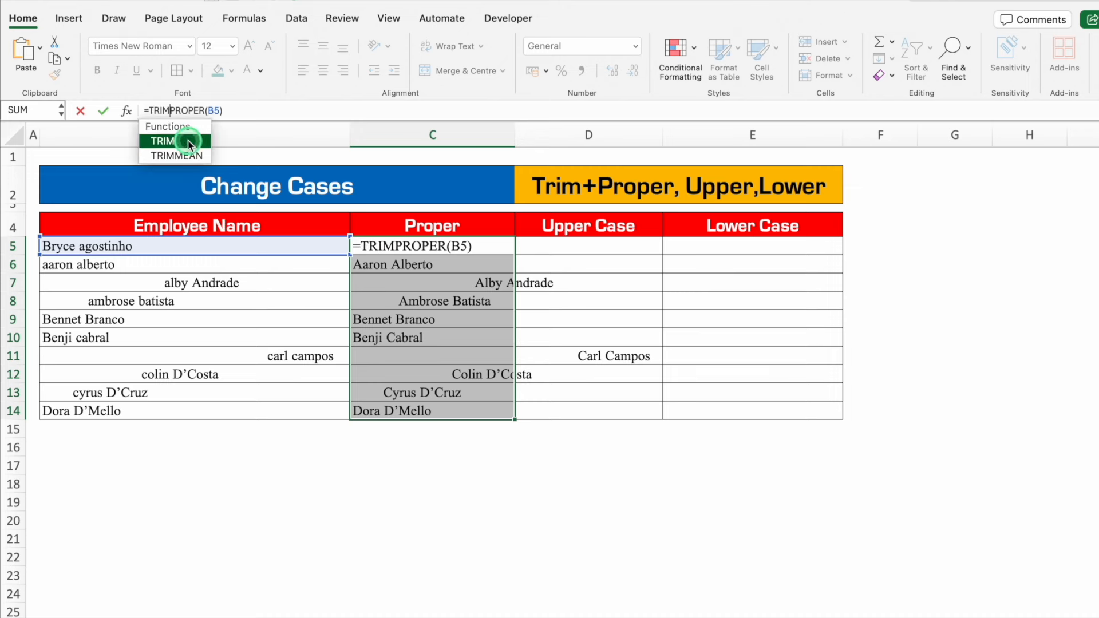
click(239, 110)
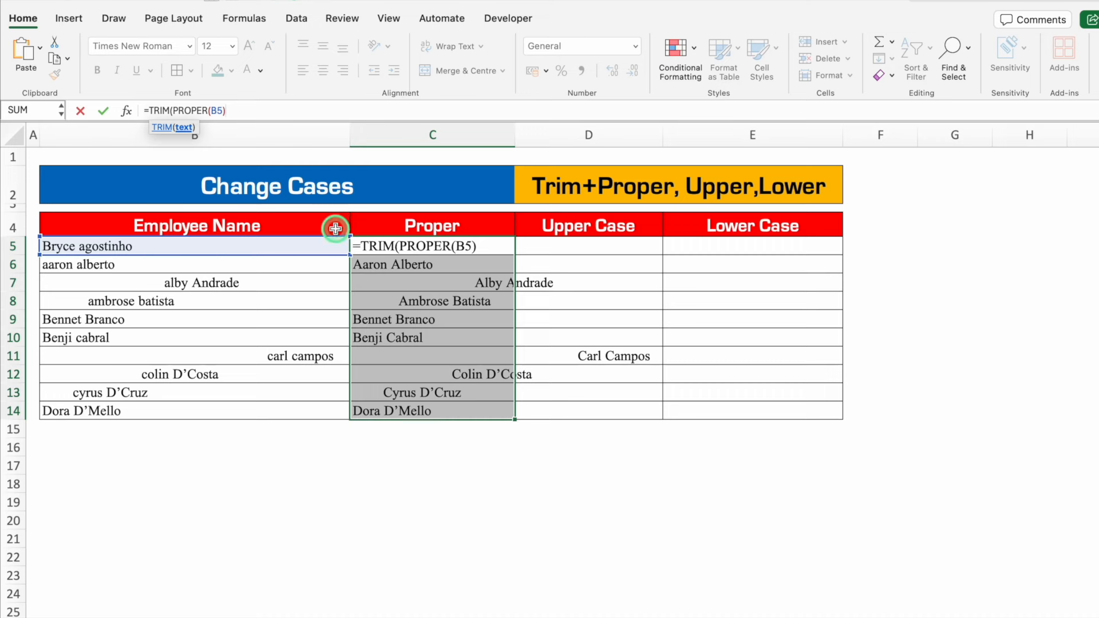
text())
key(Return)
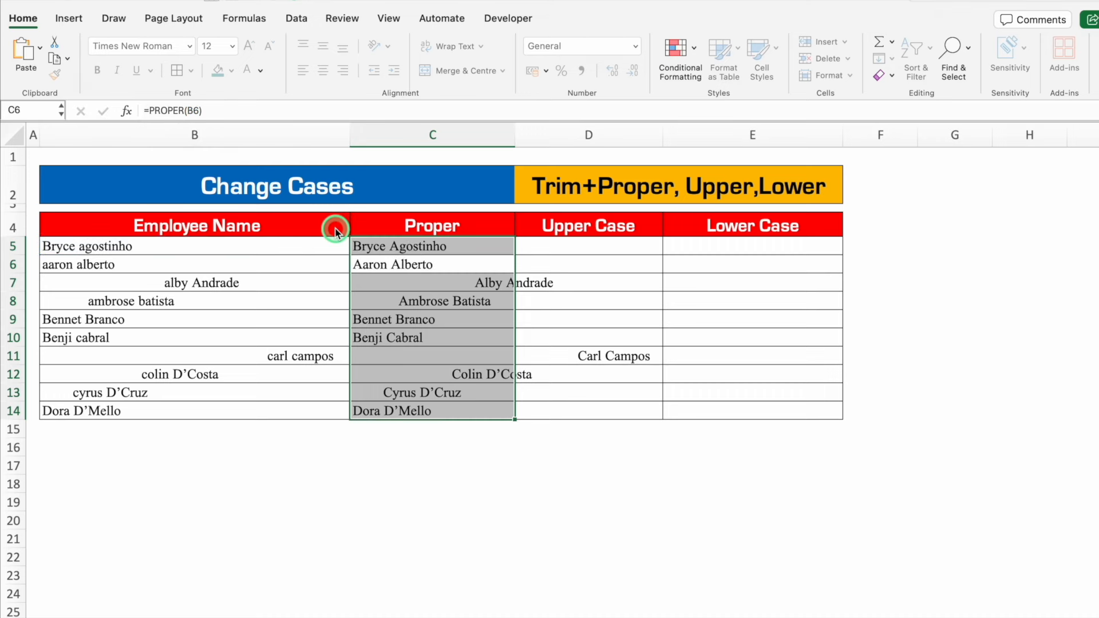
click(514, 252)
drag(514, 254, 515, 417)
click(432, 465)
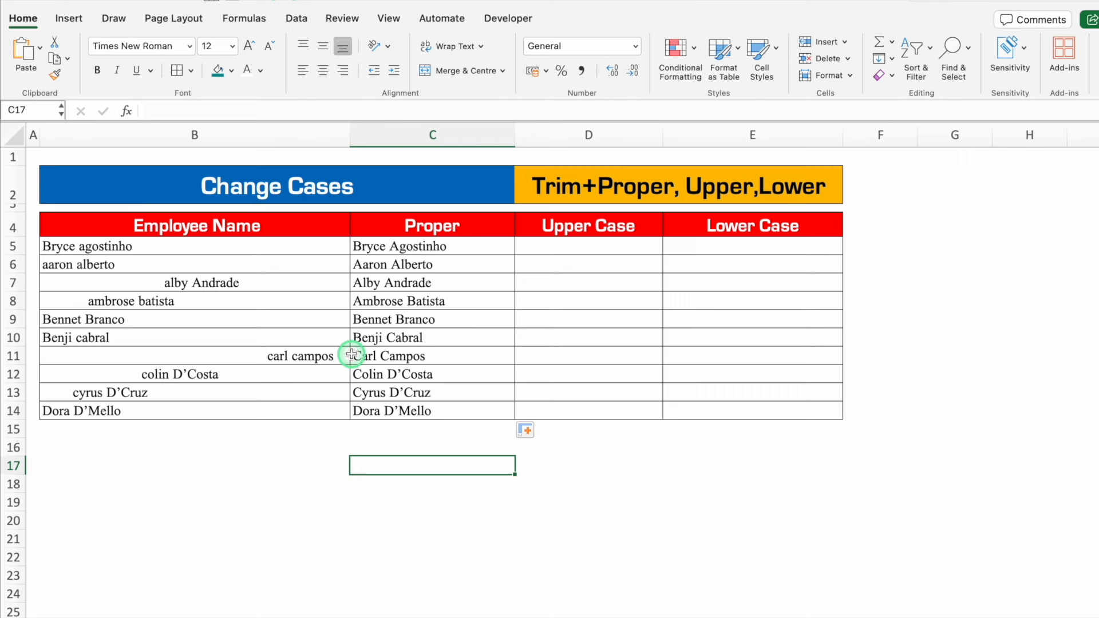
Enter =UPPER(C5) in D5 under Upper Case and fill it down to D14.
click(560, 245)
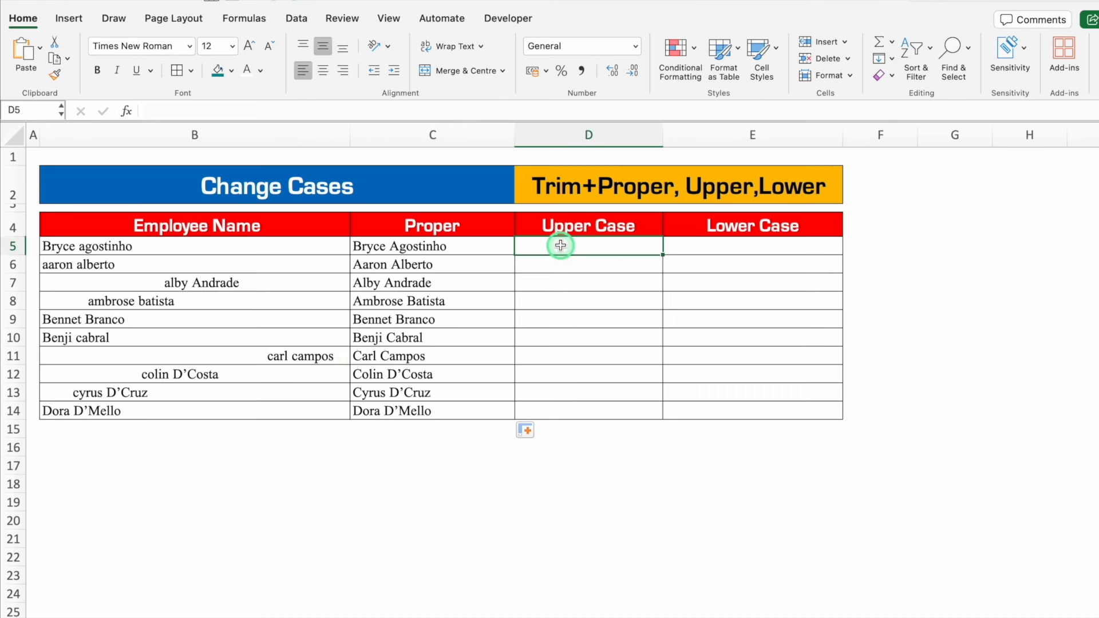
text(=)
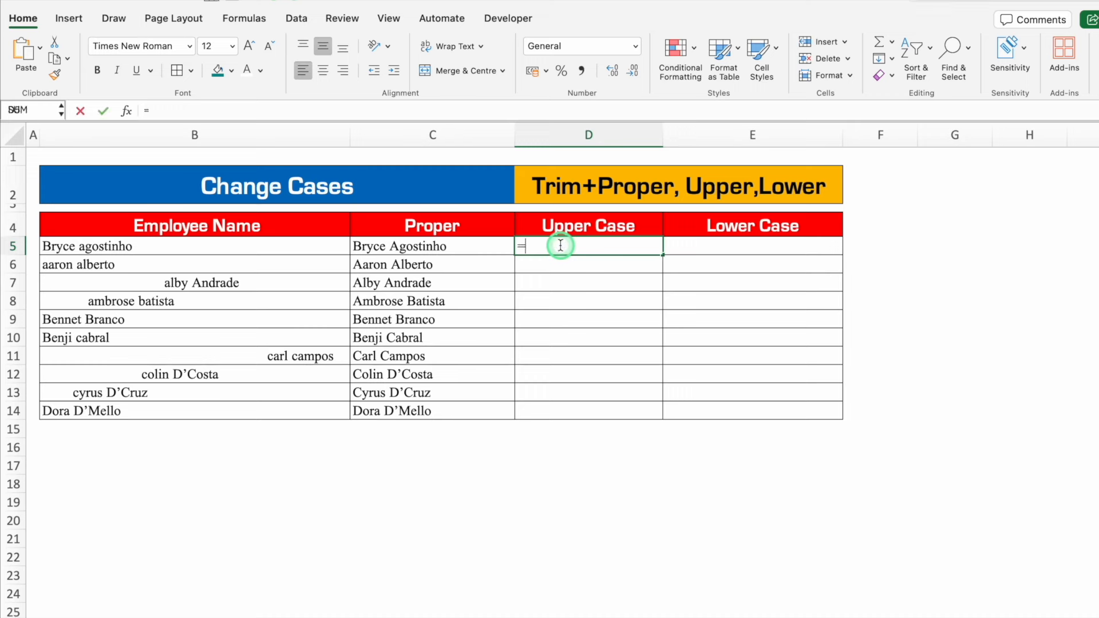
text(Upp)
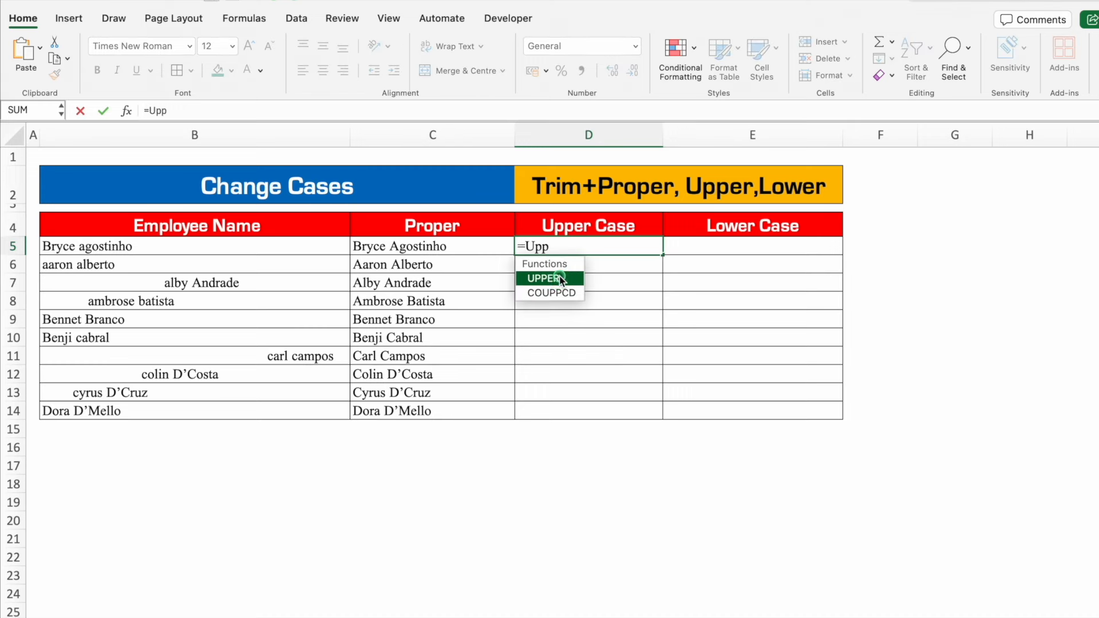
key(Tab)
click(432, 246)
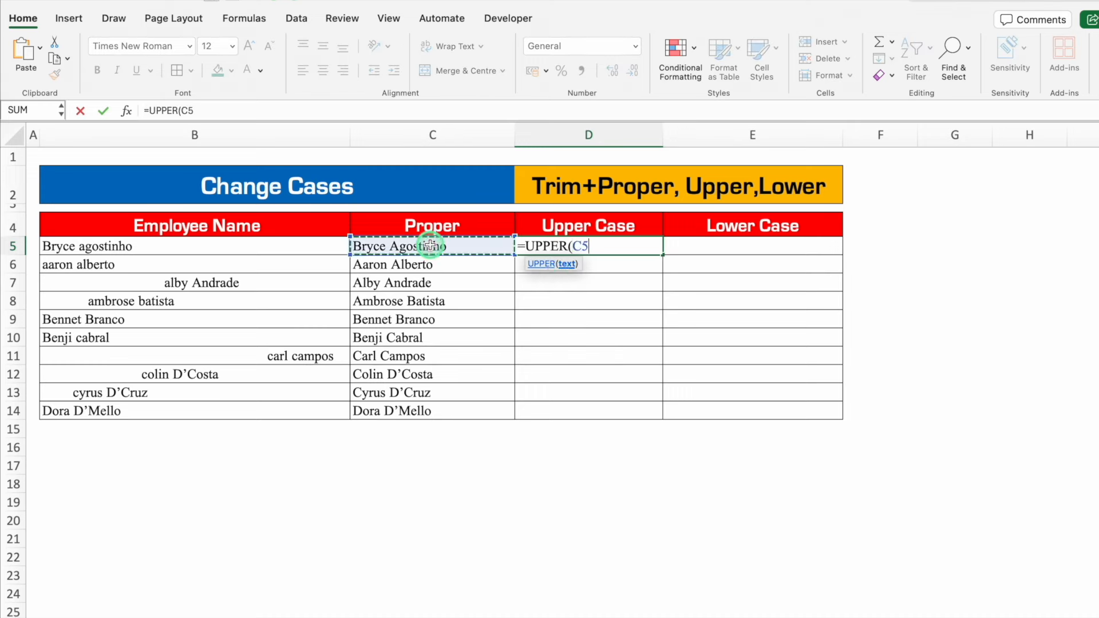
text())
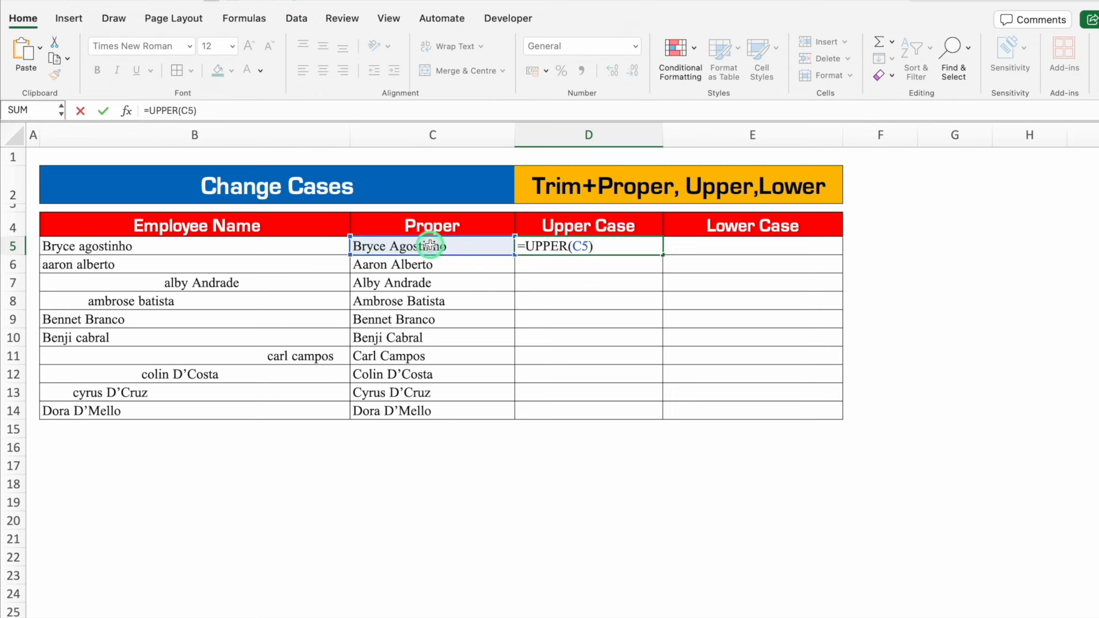
key(Return)
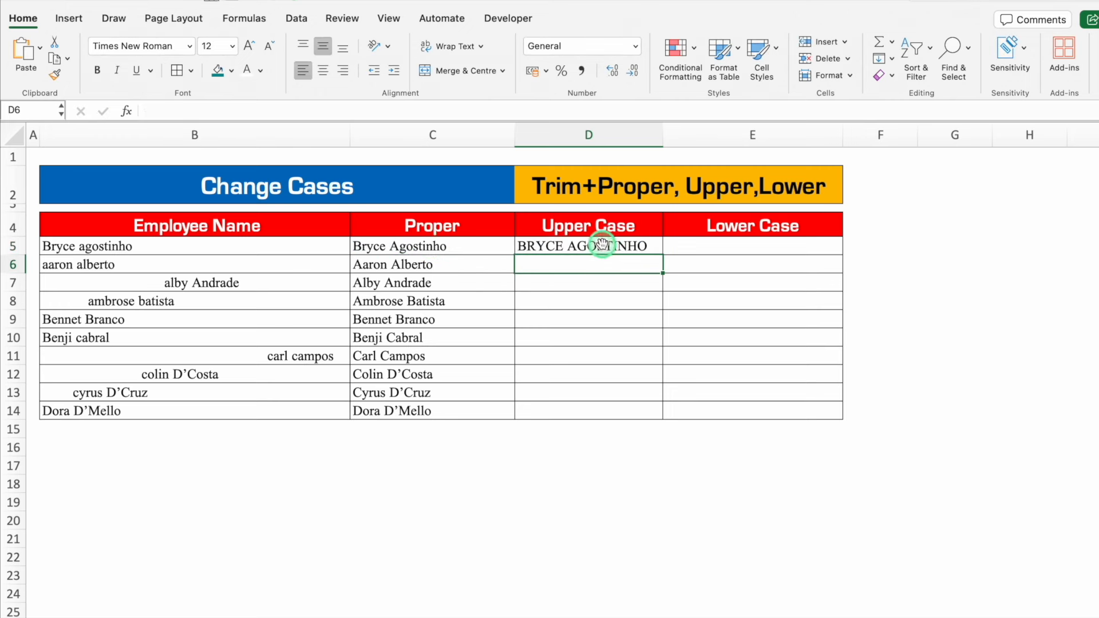
click(602, 246)
drag(662, 255, 662, 413)
Enter =LOWER(D5) in E5 under Lower Case and fill it down to E14.
click(712, 246)
text(=lowe)
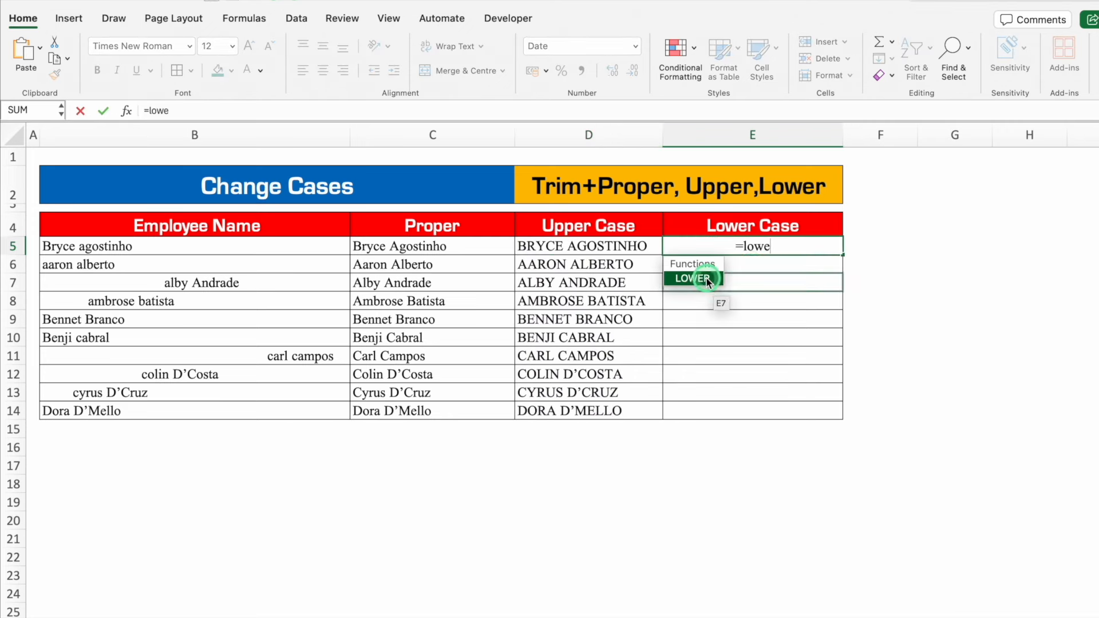
double_click(708, 279)
click(616, 247)
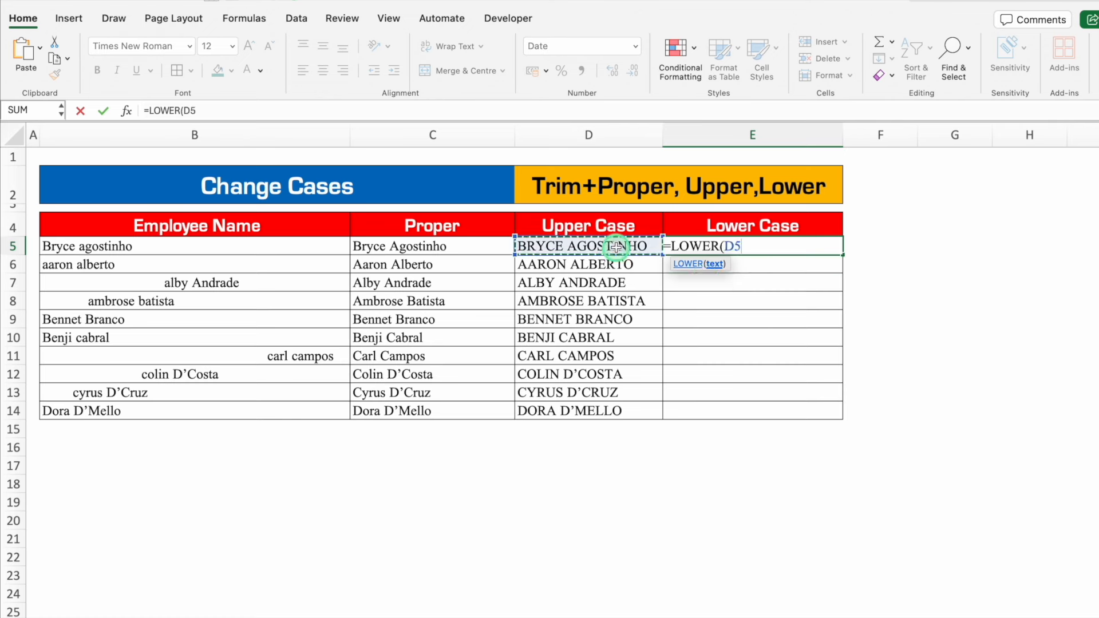
text())
key(Return)
click(833, 243)
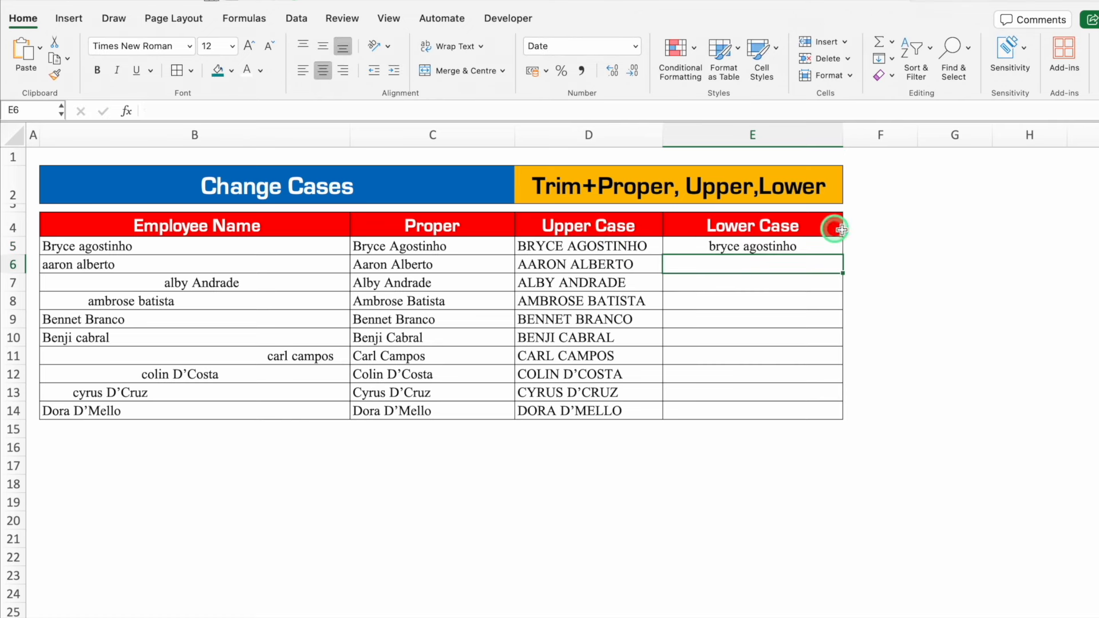
drag(844, 255, 841, 420)
click(953, 319)
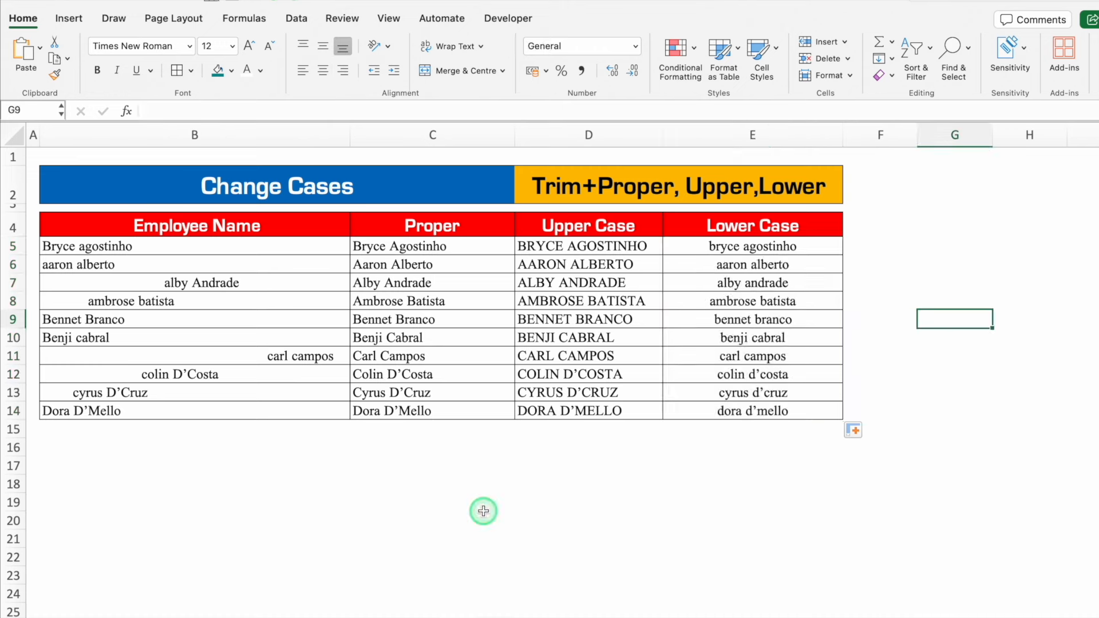
Try clearing the source employee names in B5:B14, and undo the deletion.
drag(277, 245, 275, 419)
key(Delete)
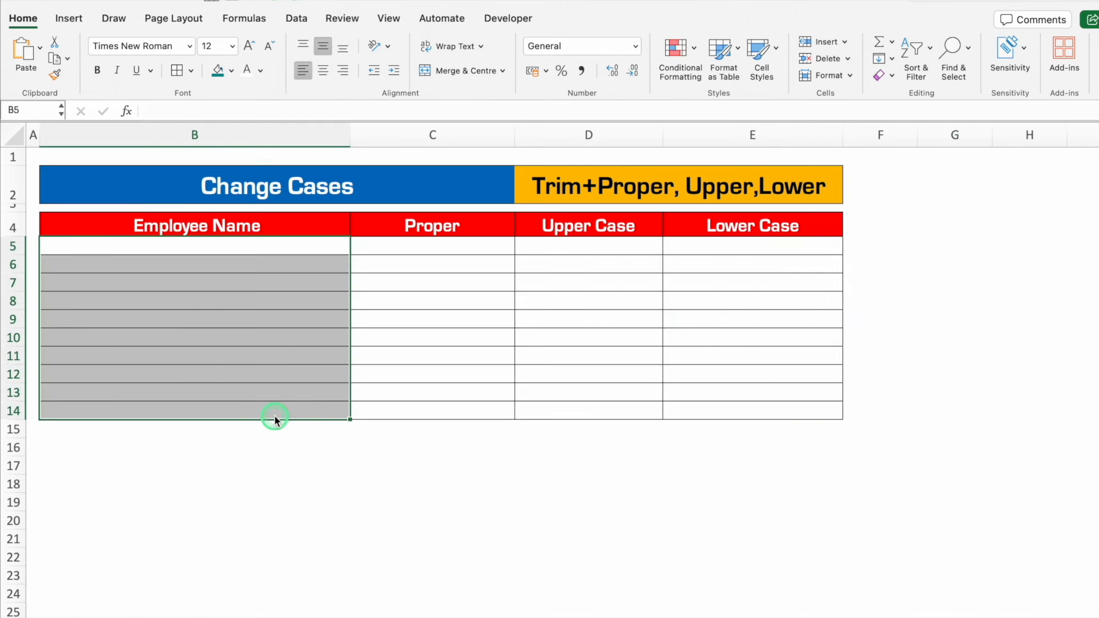
key(ctrl+z)
Copy the case formulas in C5:E14 and paste them back in place as values only.
drag(360, 246, 735, 411)
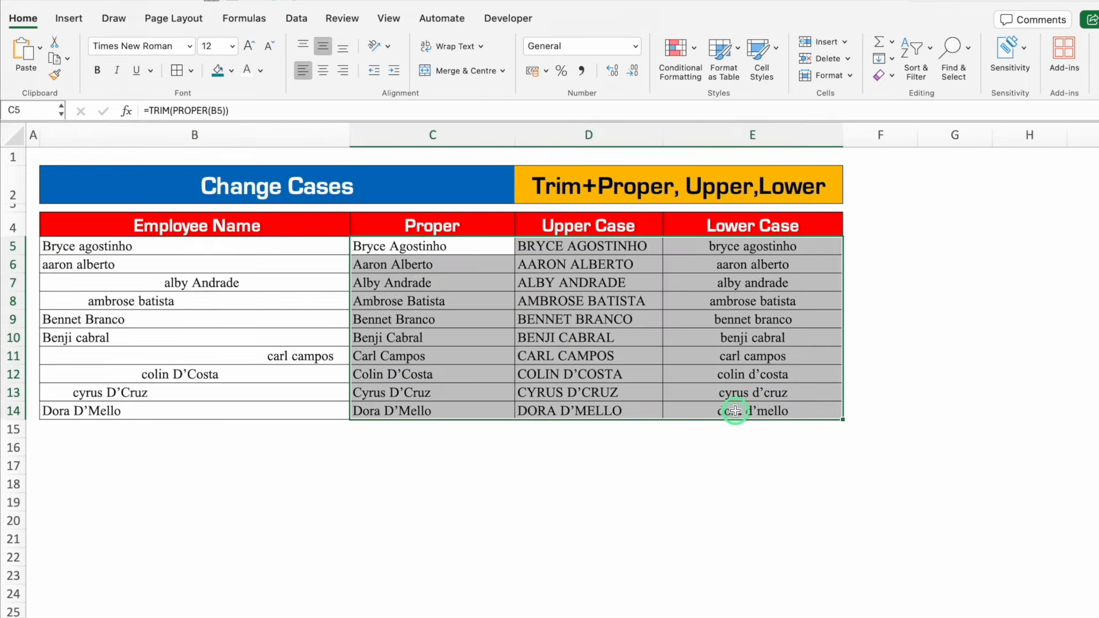
key(ctrl+c)
click(478, 245)
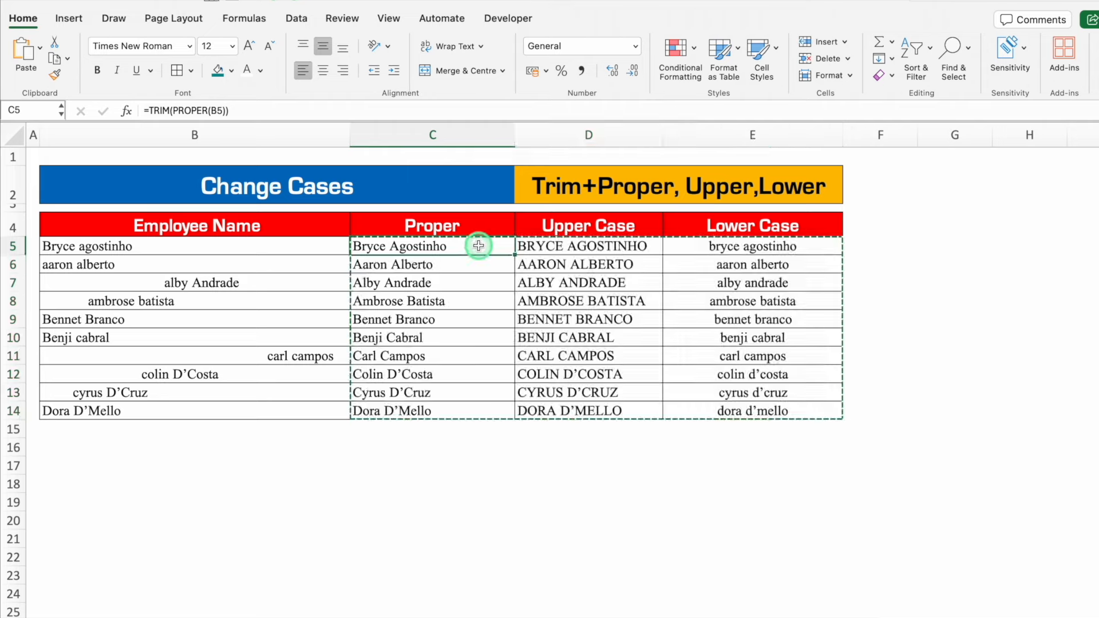
right_click(478, 245)
mouse_move(564, 308)
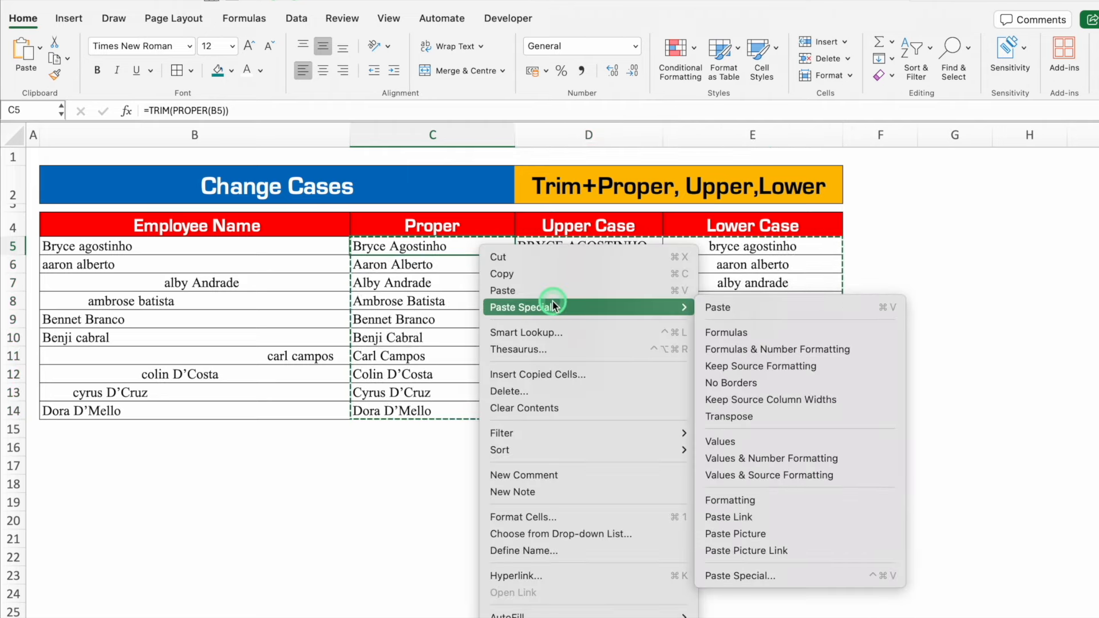
click(755, 441)
click(955, 355)
Clear the original employee names from B5:B14.
drag(273, 246, 285, 408)
key(Delete)
click(449, 513)
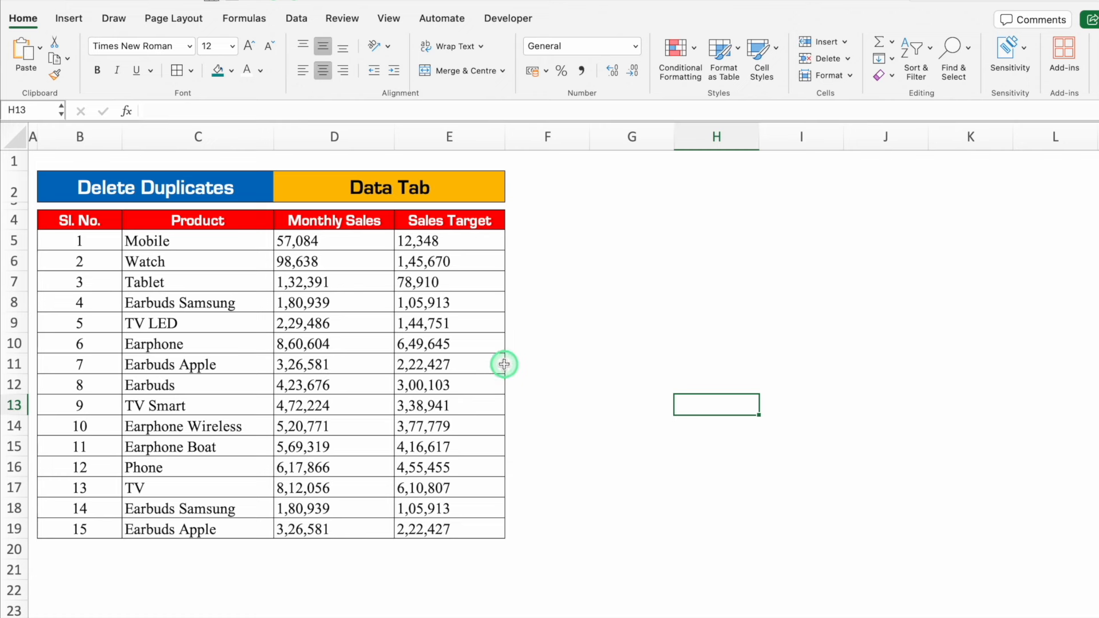
On the duplicates sheet, highlight duplicate values across the product table with a conditional formatting rule.
click(209, 304)
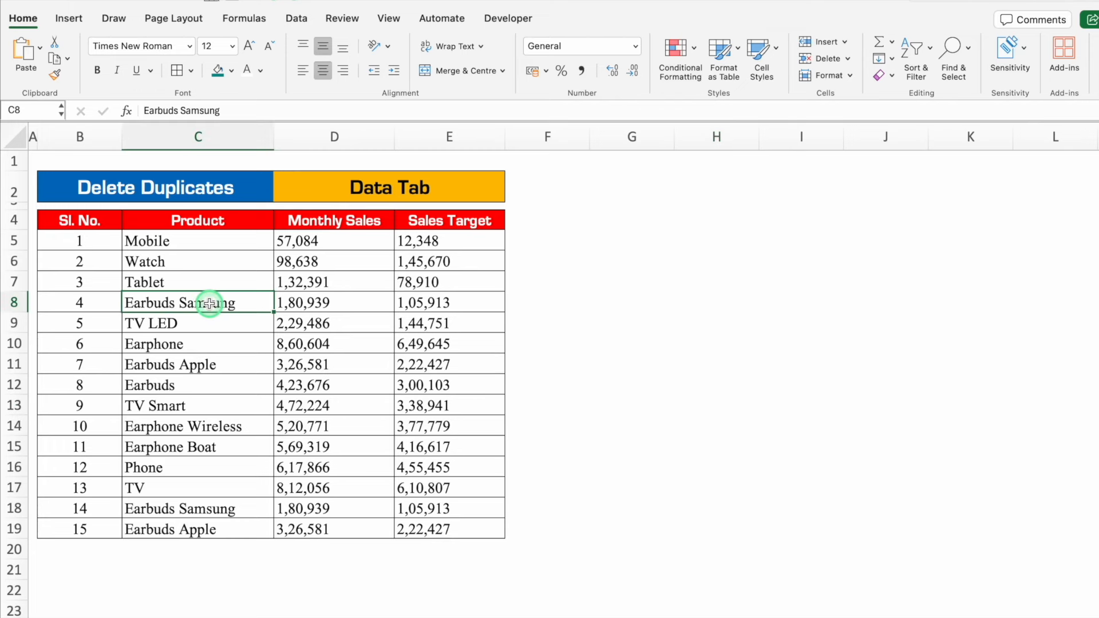
key(ctrl+a)
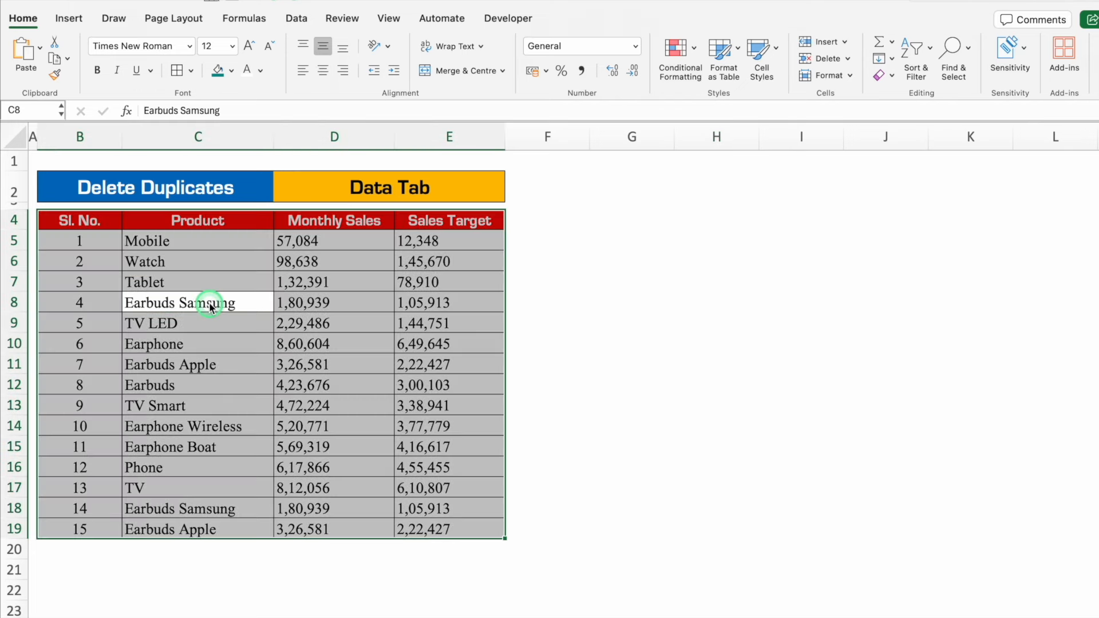
click(694, 50)
mouse_move(778, 74)
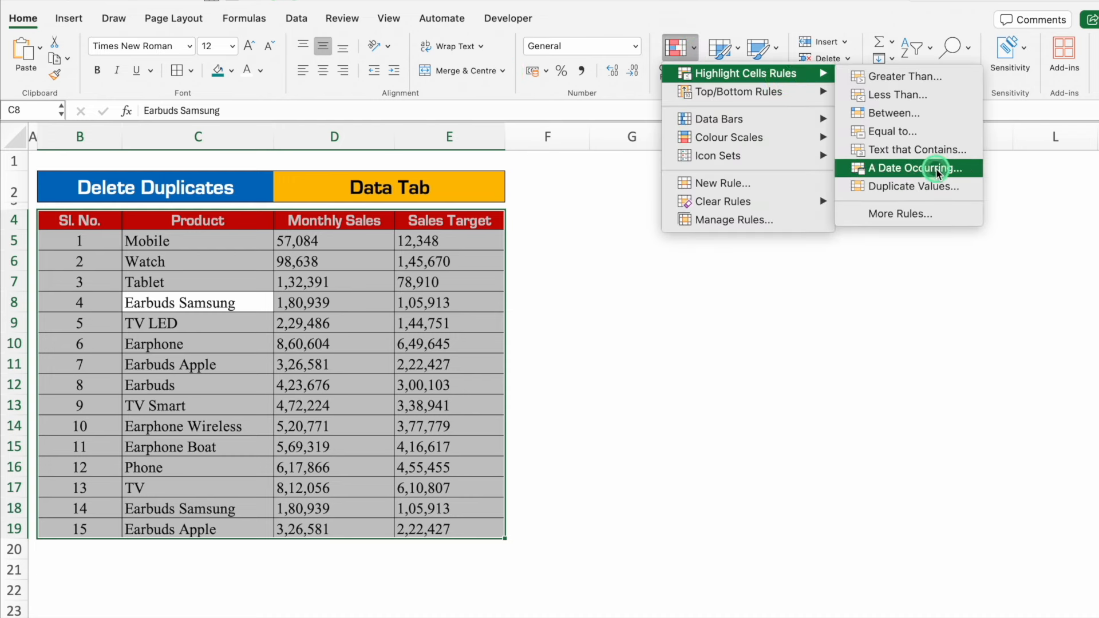
click(942, 187)
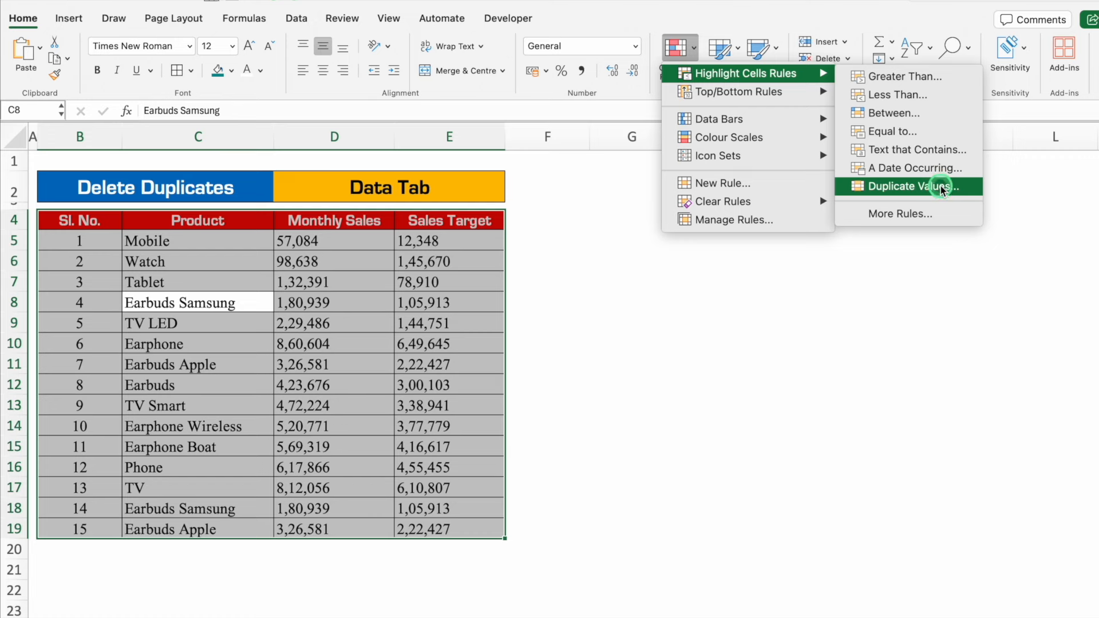
click(682, 271)
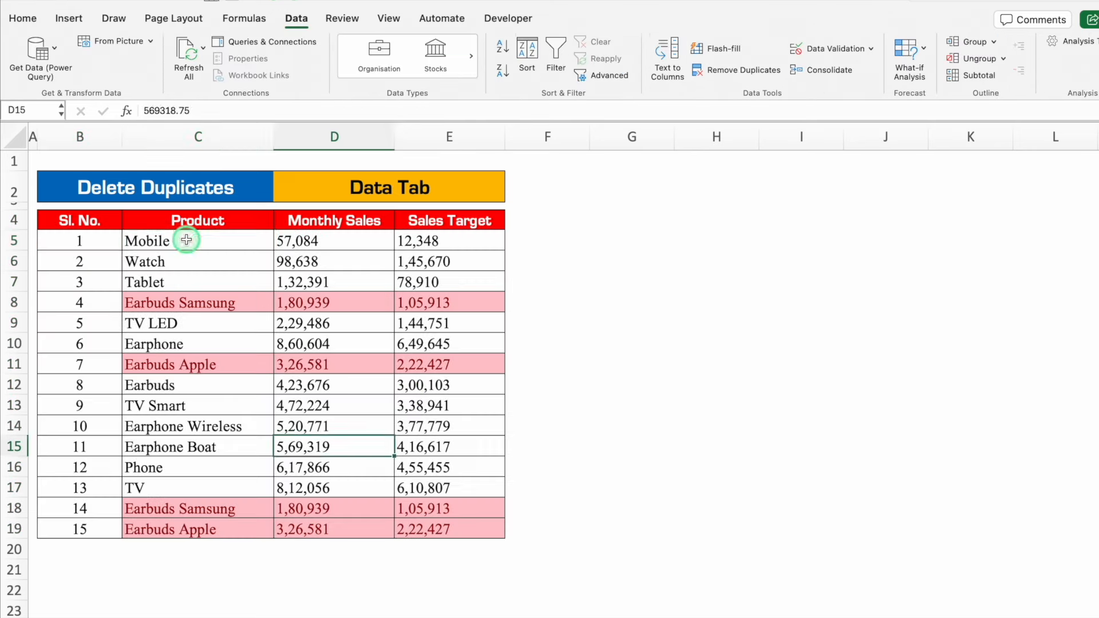
Remove the duplicate rows from the product, monthly sales and sales target data in C5:E19.
drag(185, 241, 503, 536)
click(294, 21)
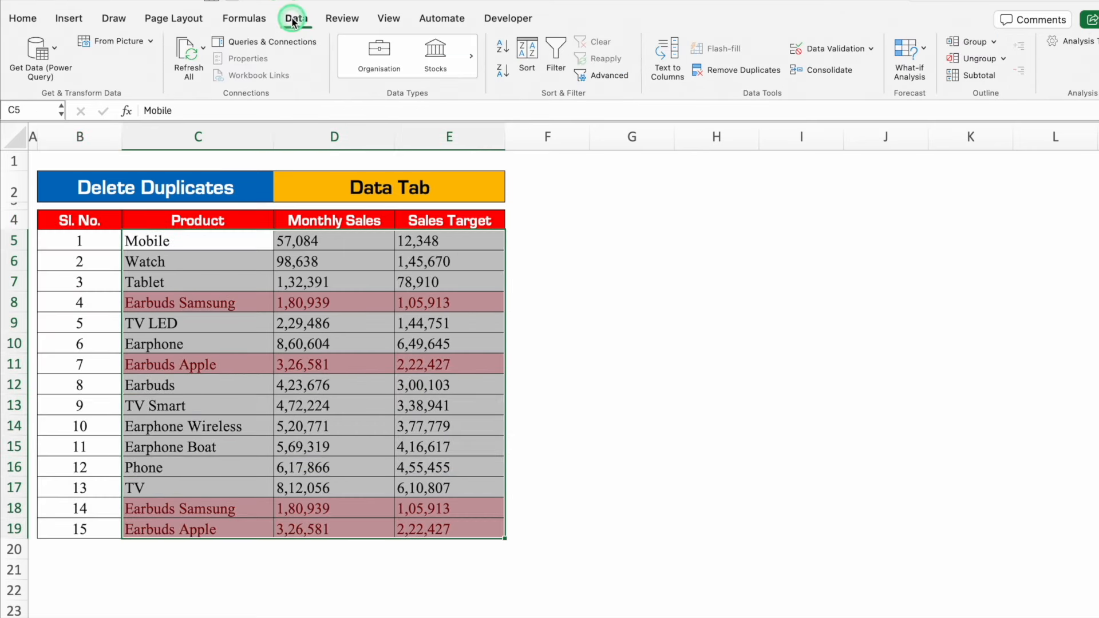
click(751, 73)
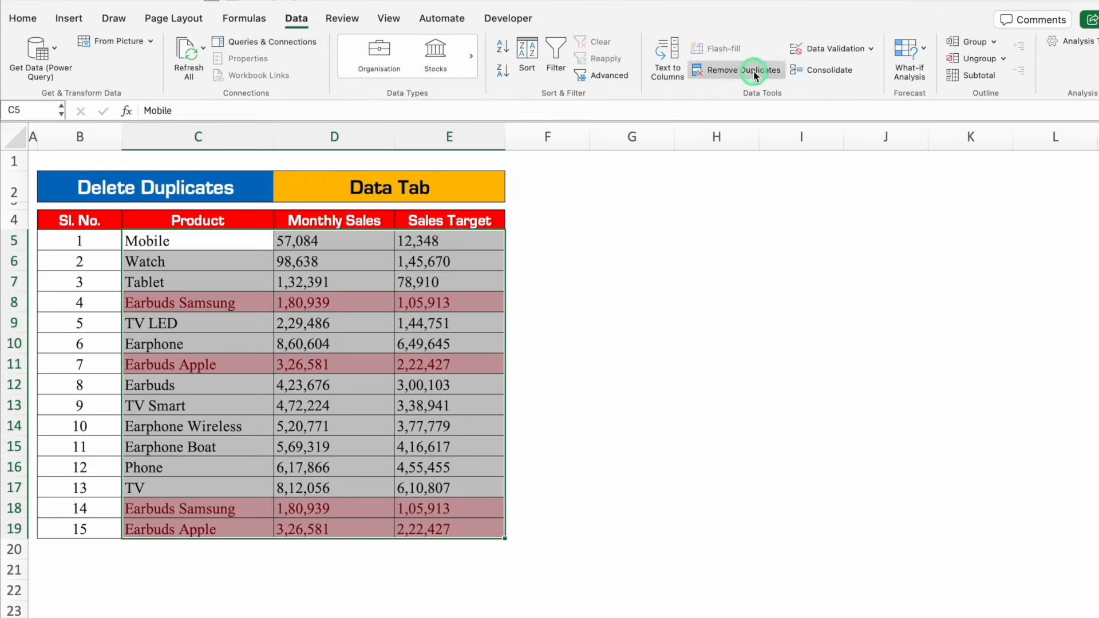
click(639, 284)
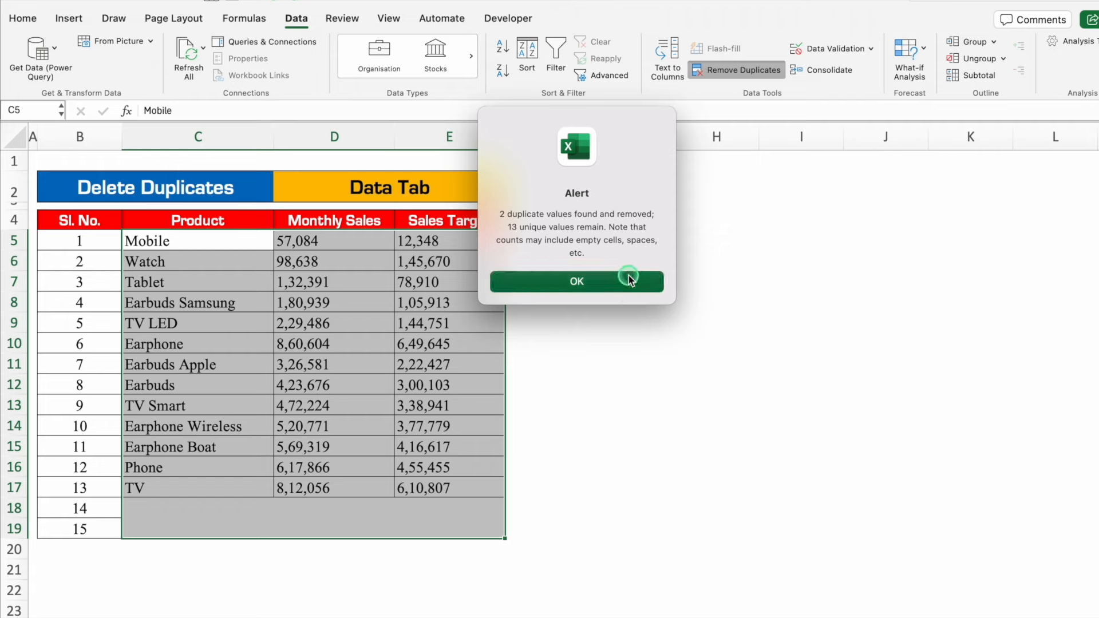
click(635, 283)
click(616, 309)
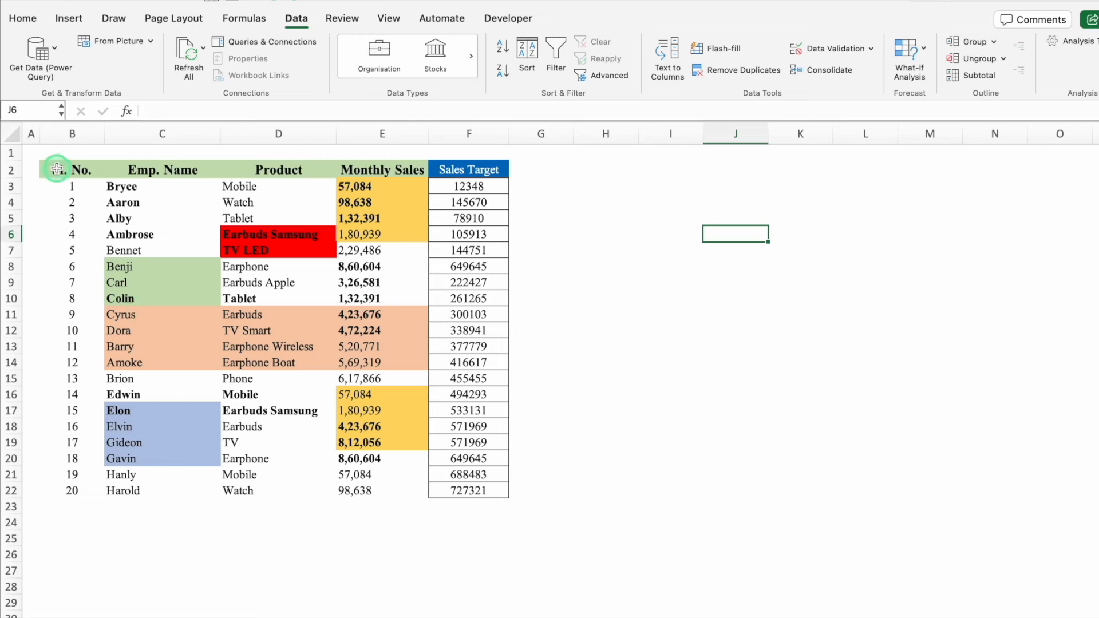
On the Clean Up Format sheet, copy the sales table B2:F22 and paste the duplicate starting at I2.
drag(54, 167, 486, 490)
key(super+c)
click(671, 170)
key(super+v)
key(Escape)
click(606, 378)
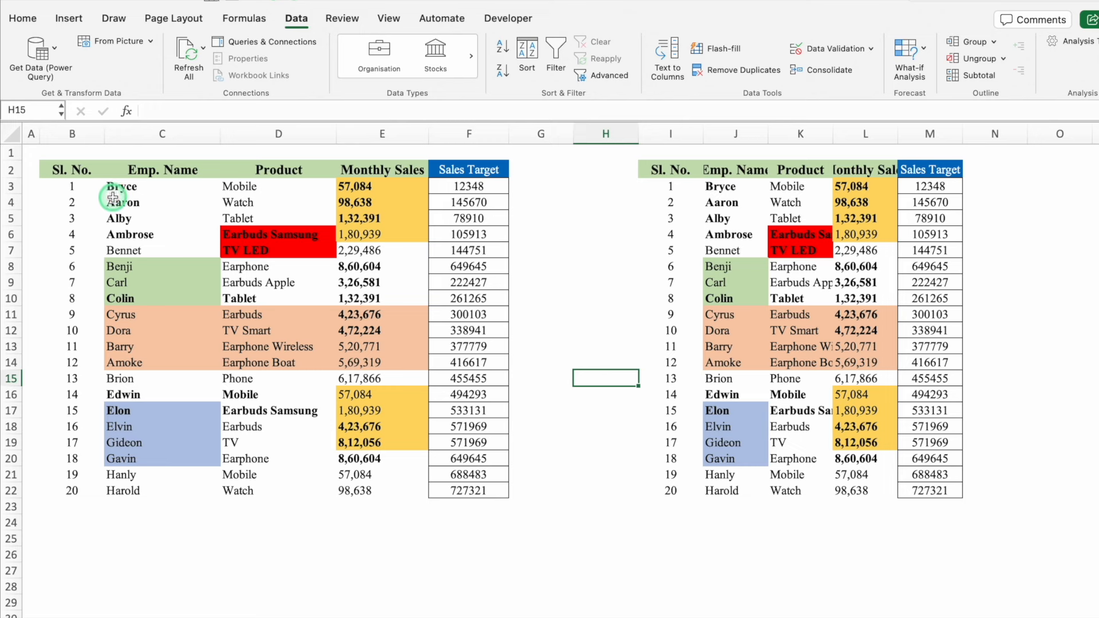
Clear all formats from the original sales data in B2:F22.
click(113, 204)
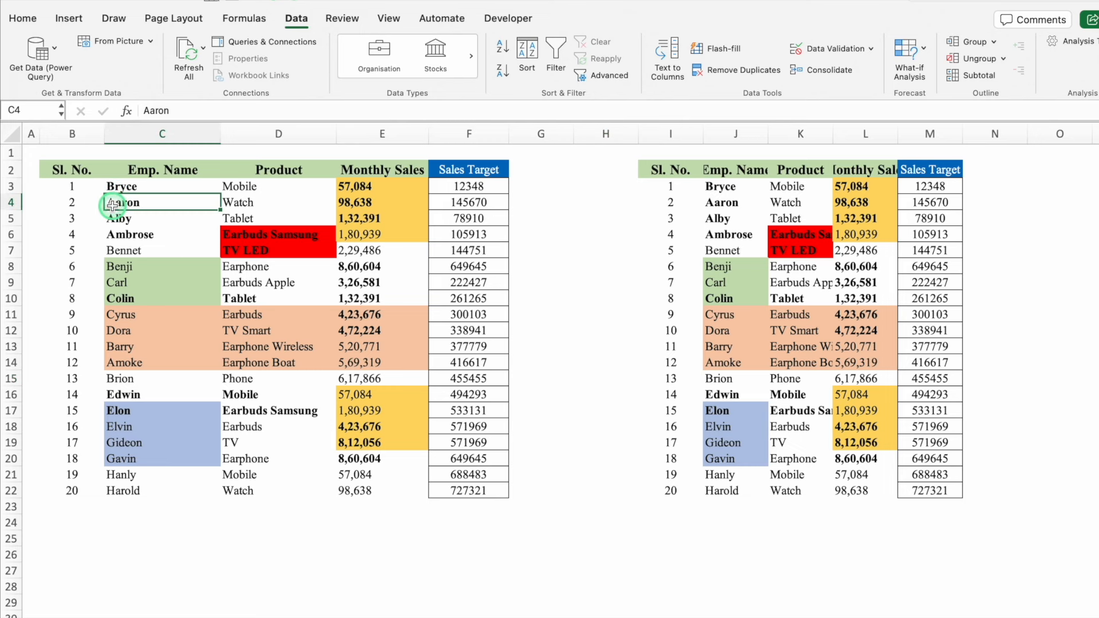
key(super+a)
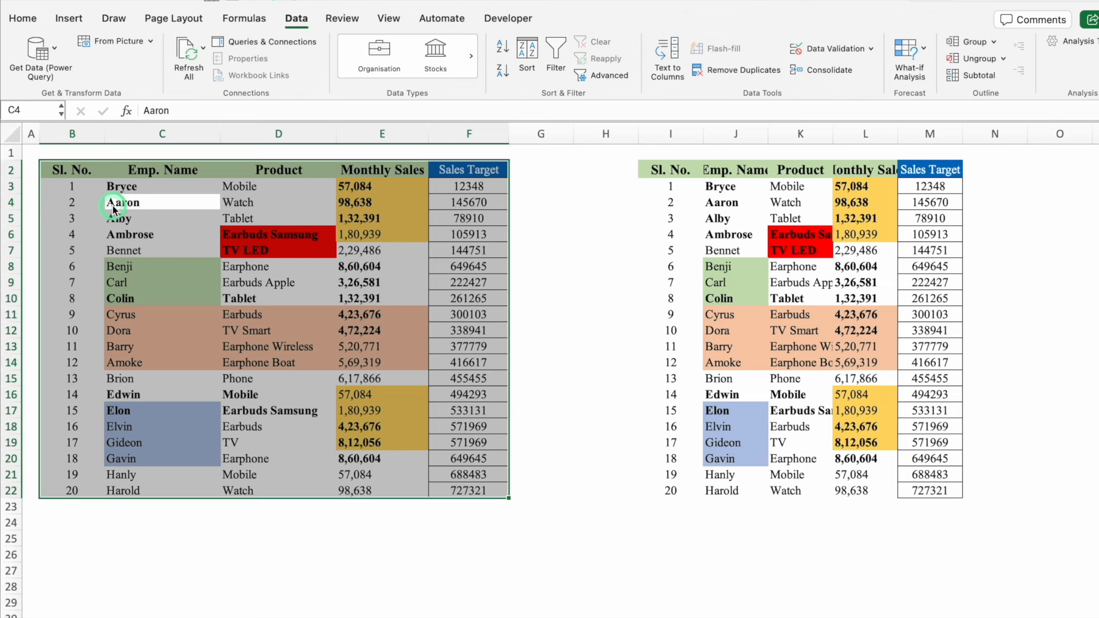
click(23, 19)
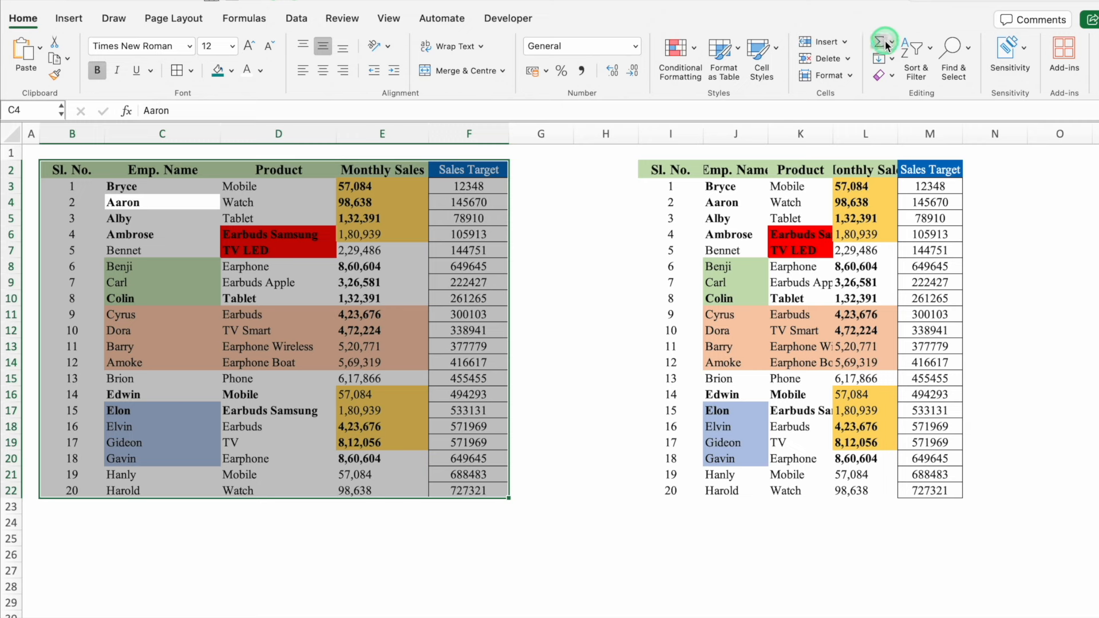
click(893, 76)
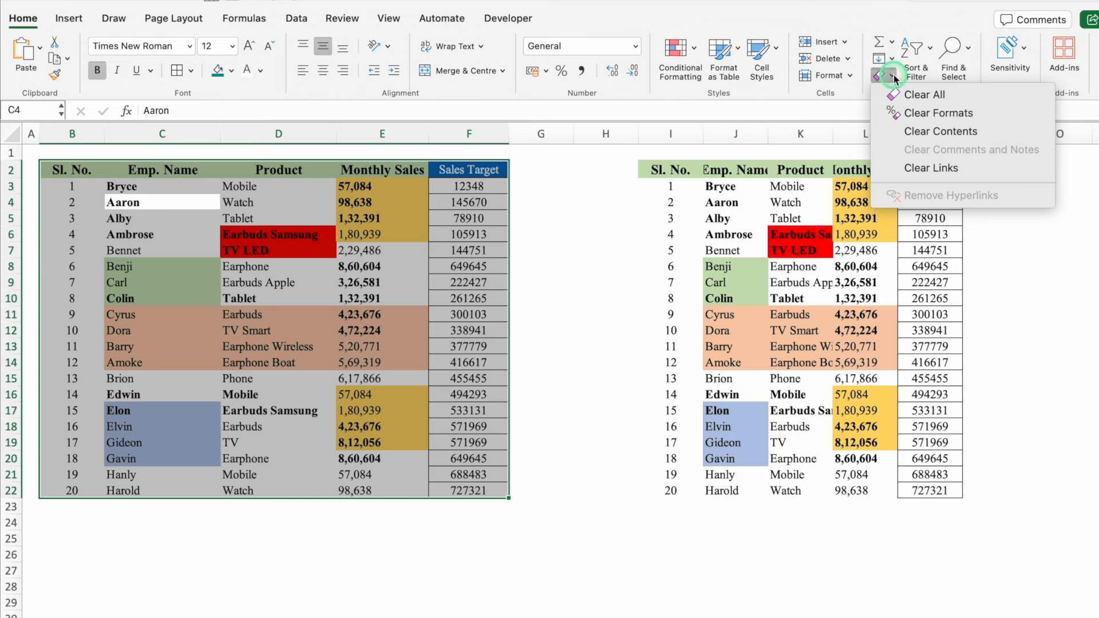
click(978, 114)
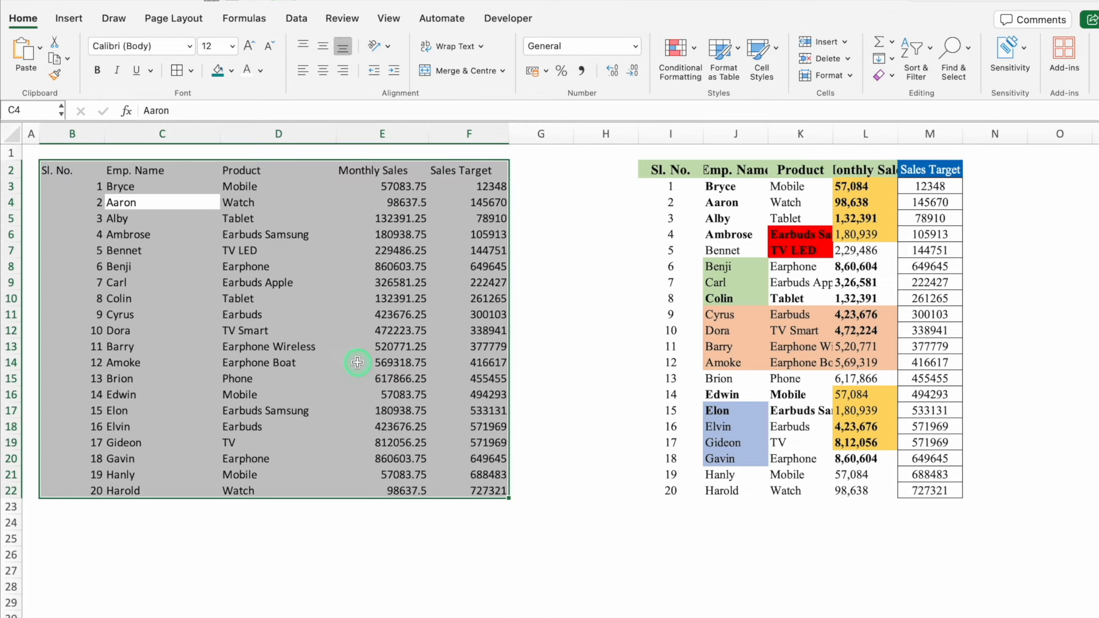
Convert B2:F22 into a table with headers and apply the medium black-header table style with gridlines.
key(ctrl+t)
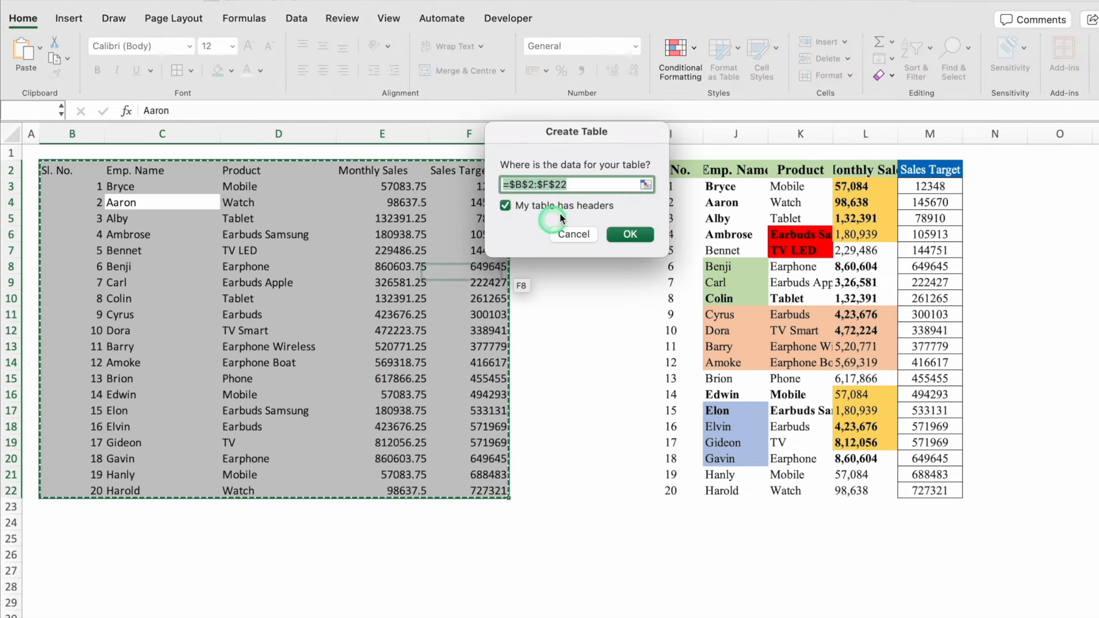
click(629, 234)
click(20, 34)
click(177, 70)
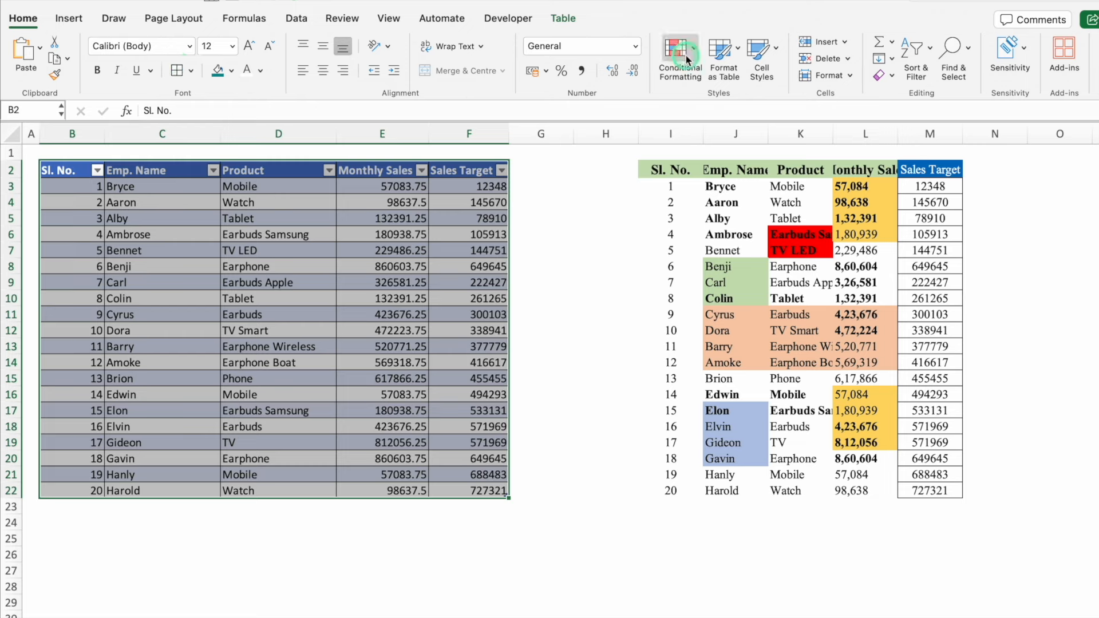
click(563, 17)
click(806, 74)
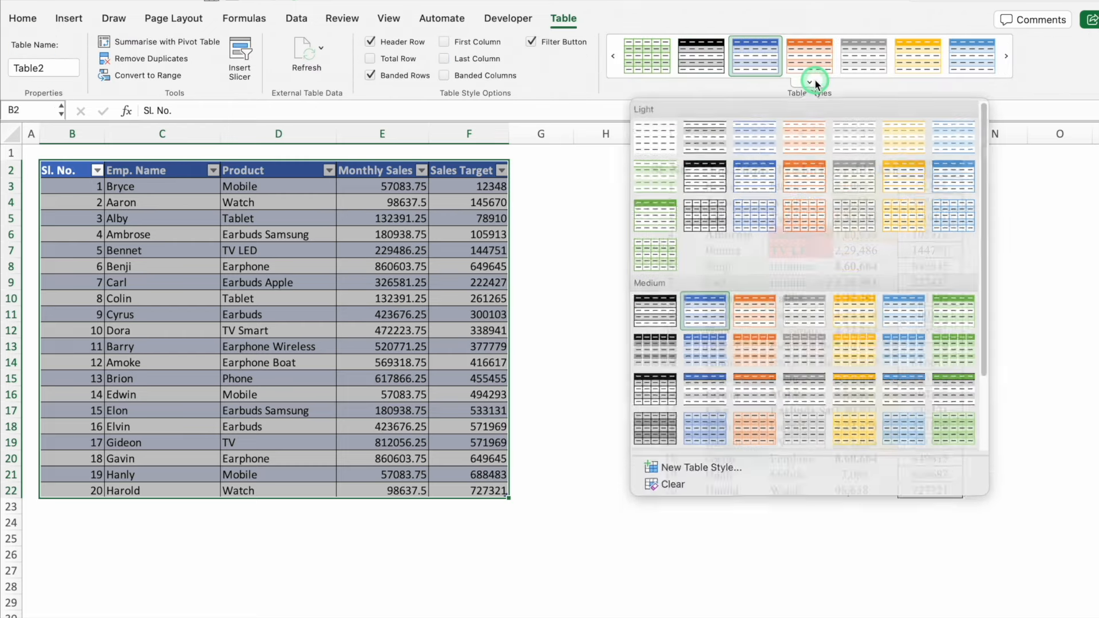
click(646, 412)
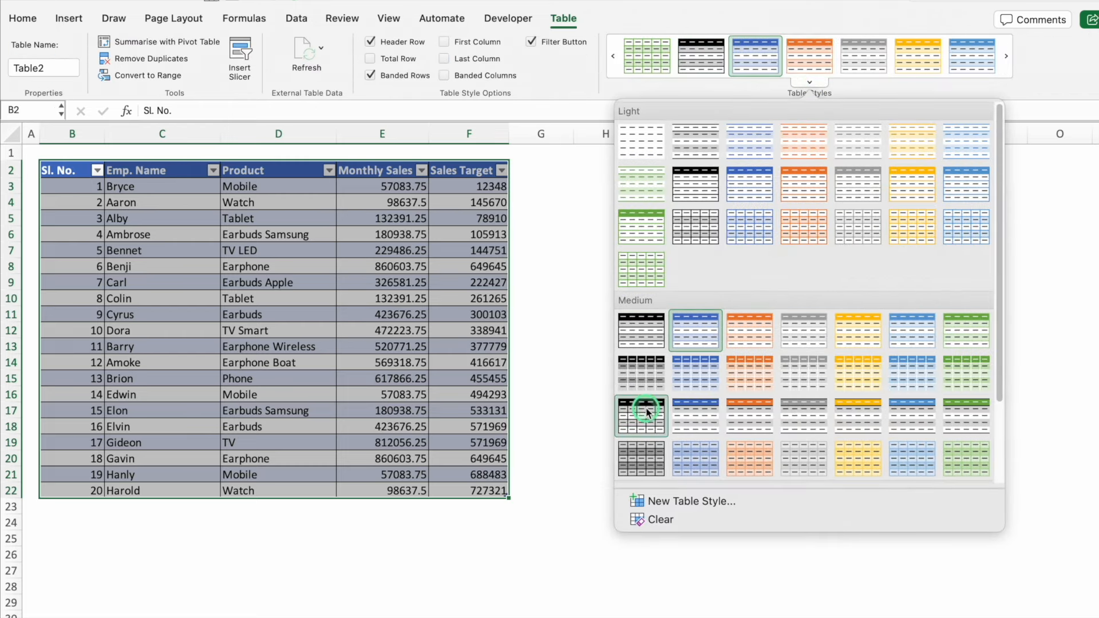
Set the new table's font to Eurostile and centre its contents.
click(22, 20)
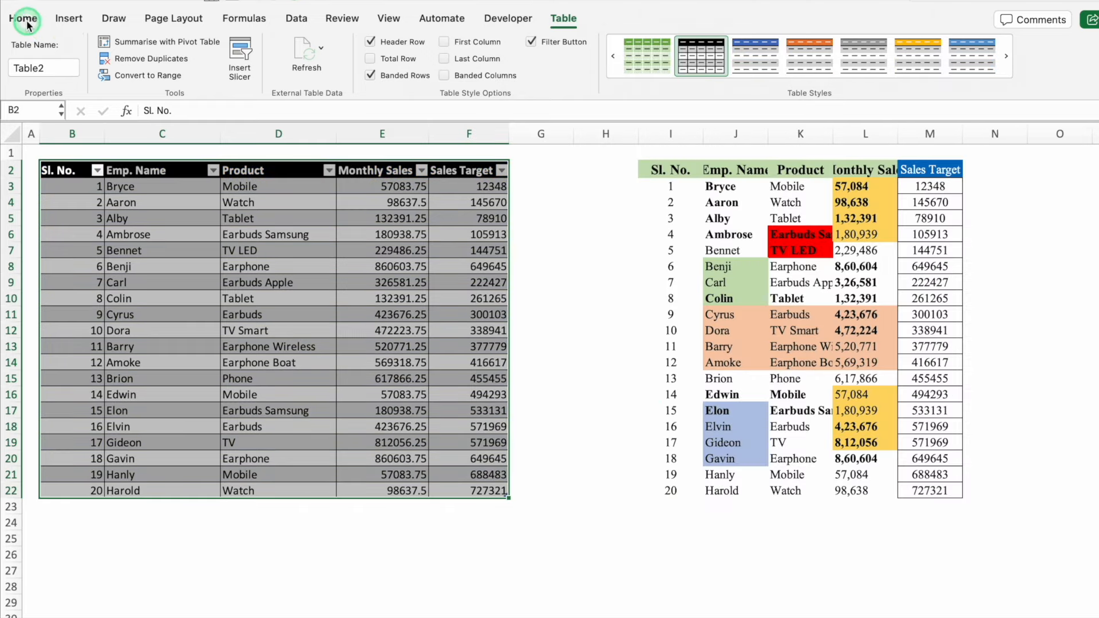
click(190, 47)
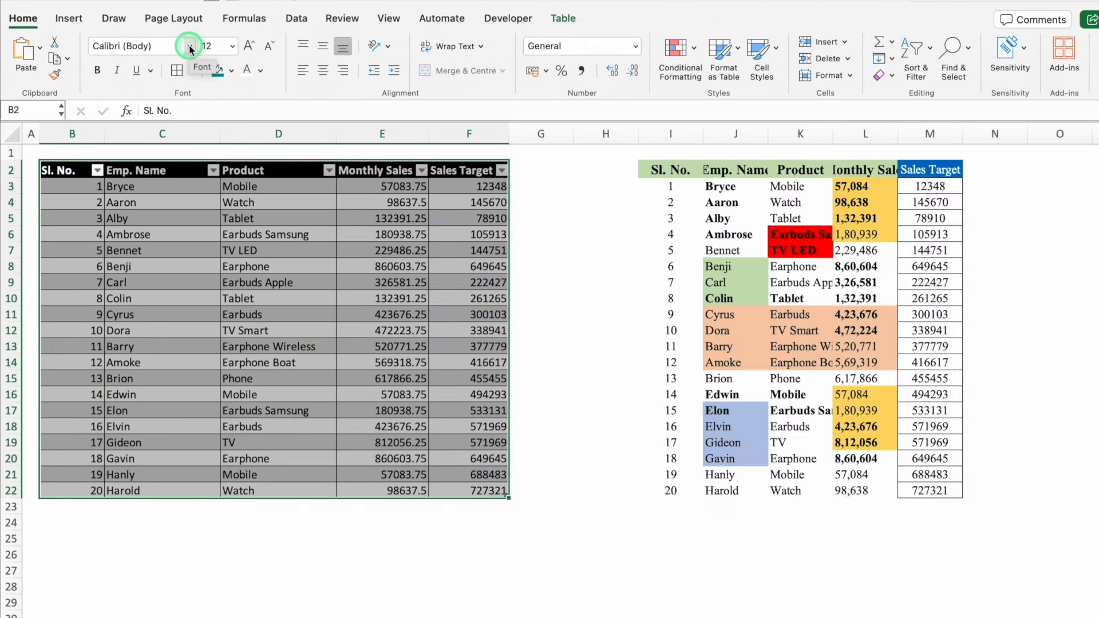
mouse_move(172, 177)
click(412, 233)
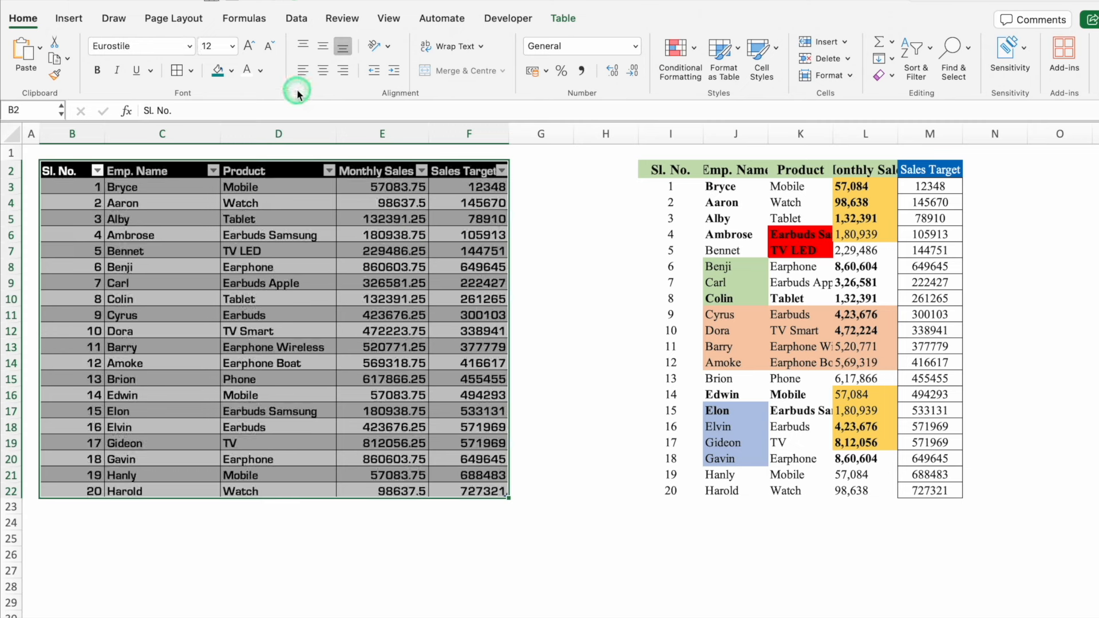
click(322, 72)
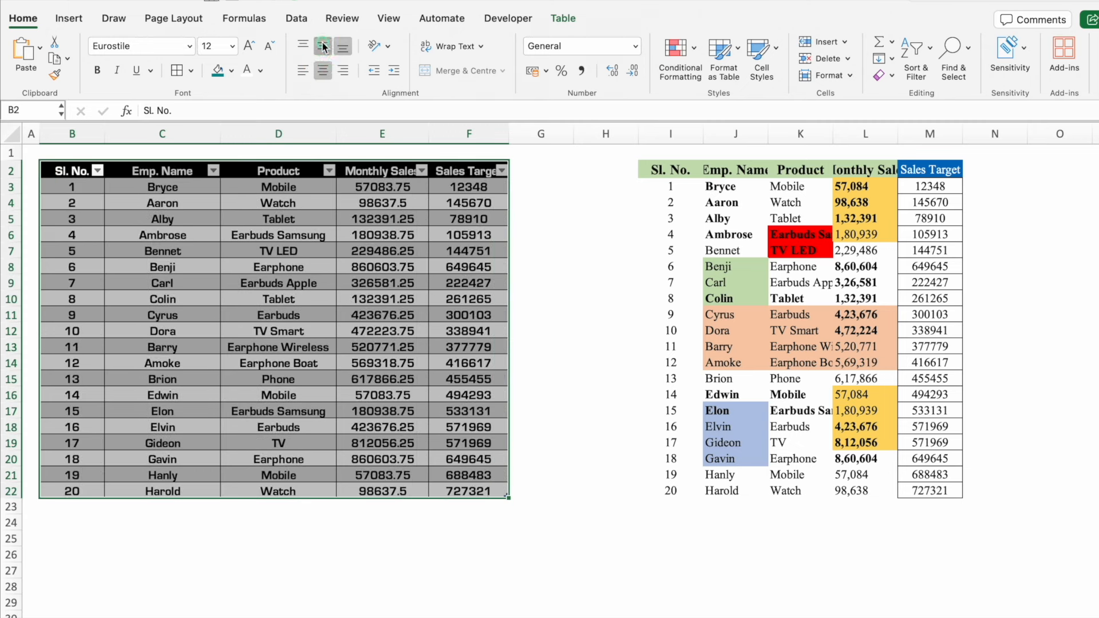
click(309, 555)
click(599, 281)
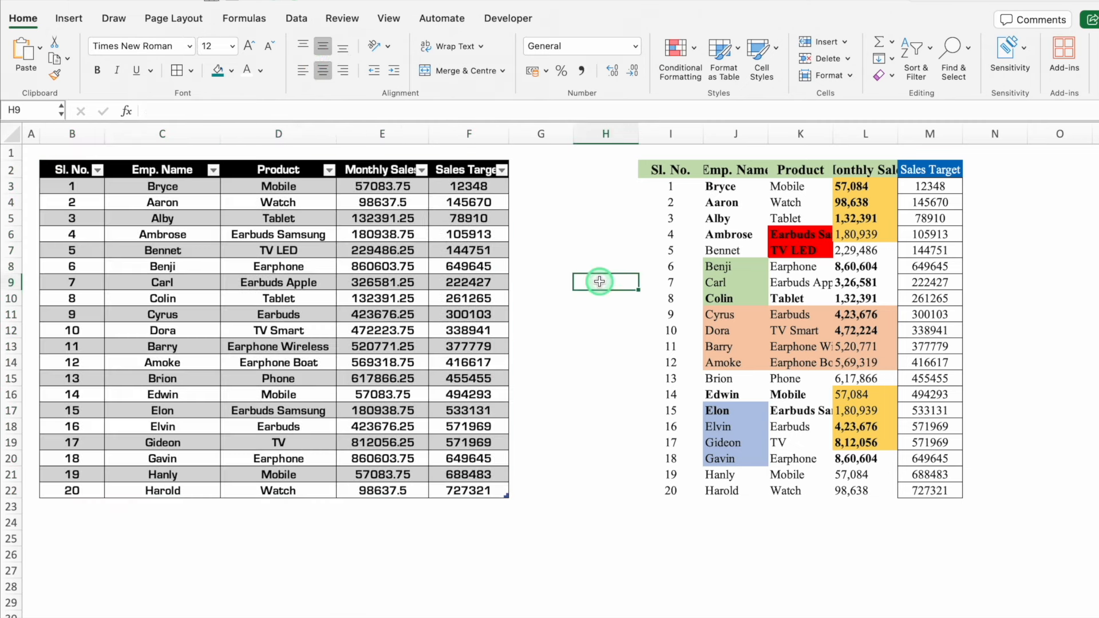
click(735, 200)
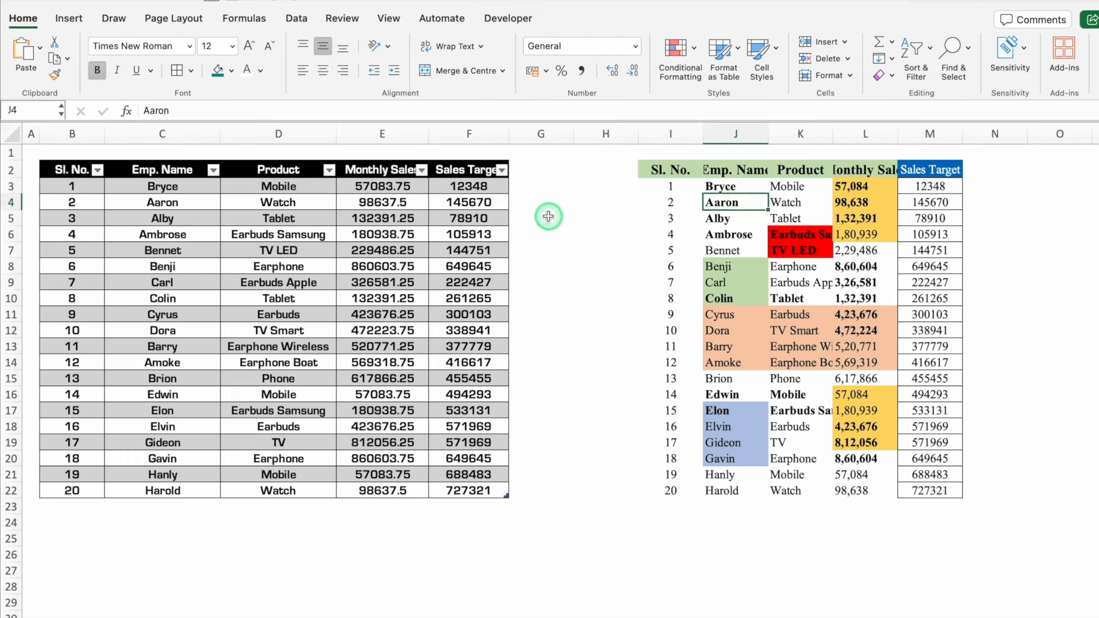
click(289, 222)
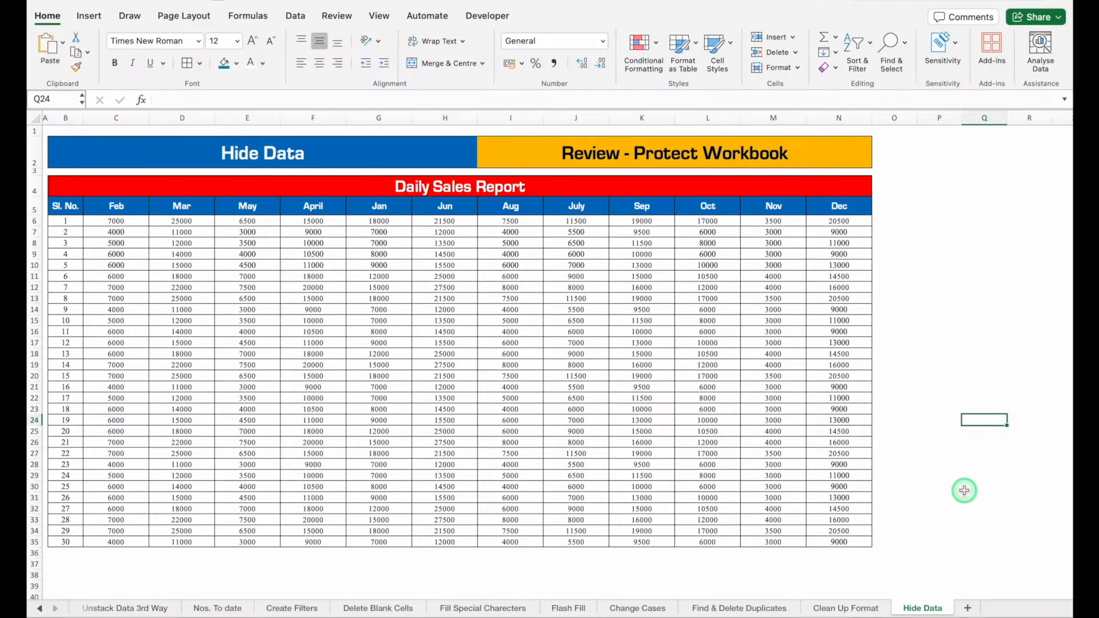
Hide the Hide Data worksheet and check that the Clean Up Format sheet's options offer Unhide.
right_click(923, 611)
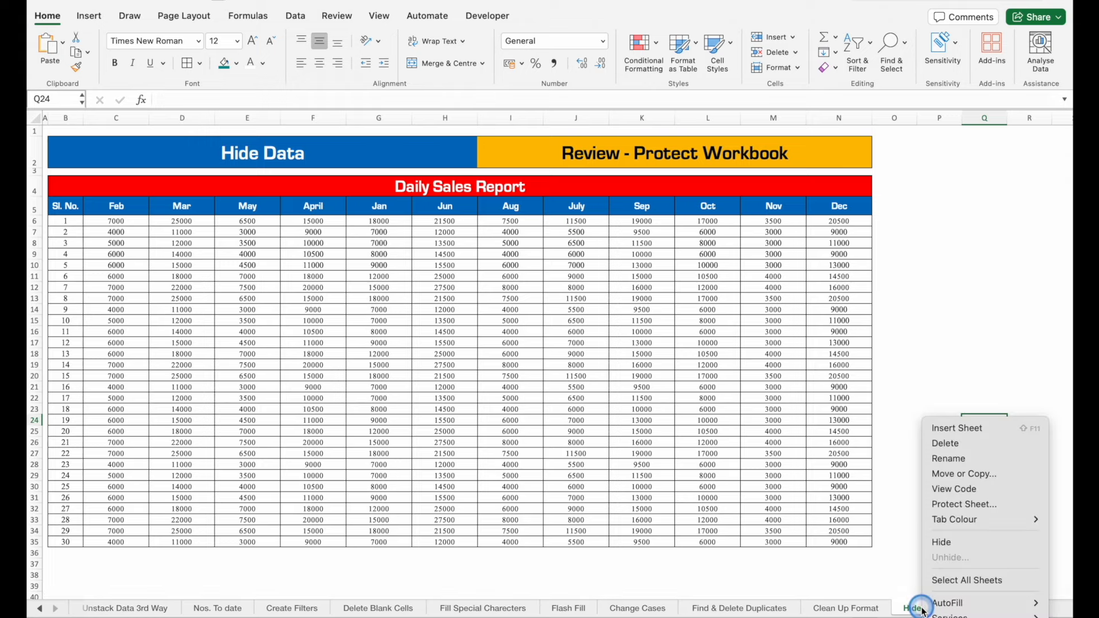
click(941, 541)
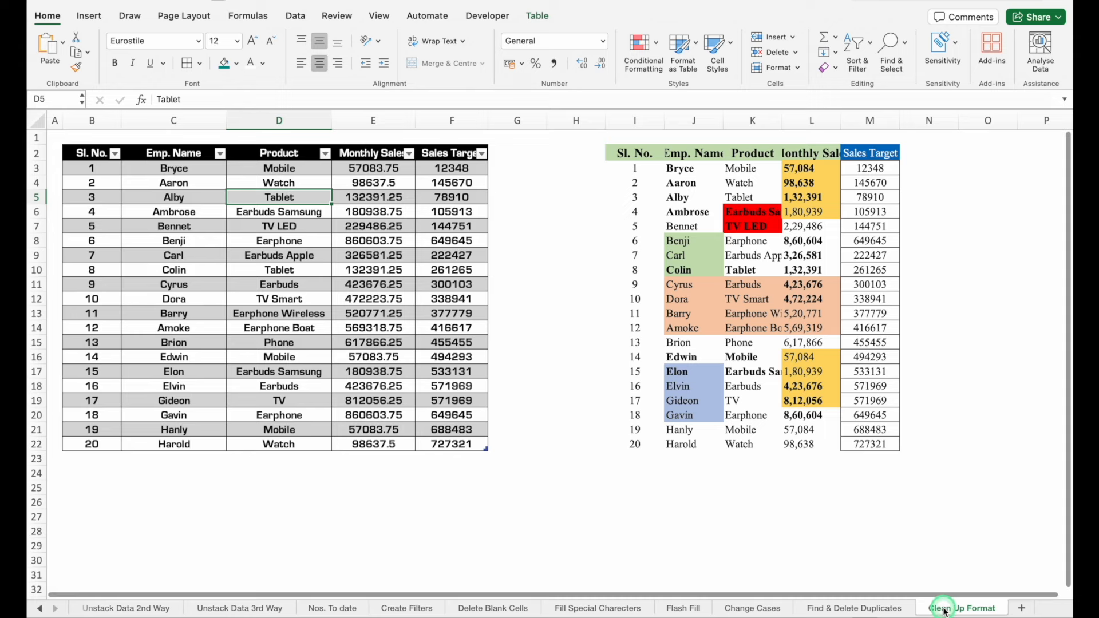
right_click(944, 611)
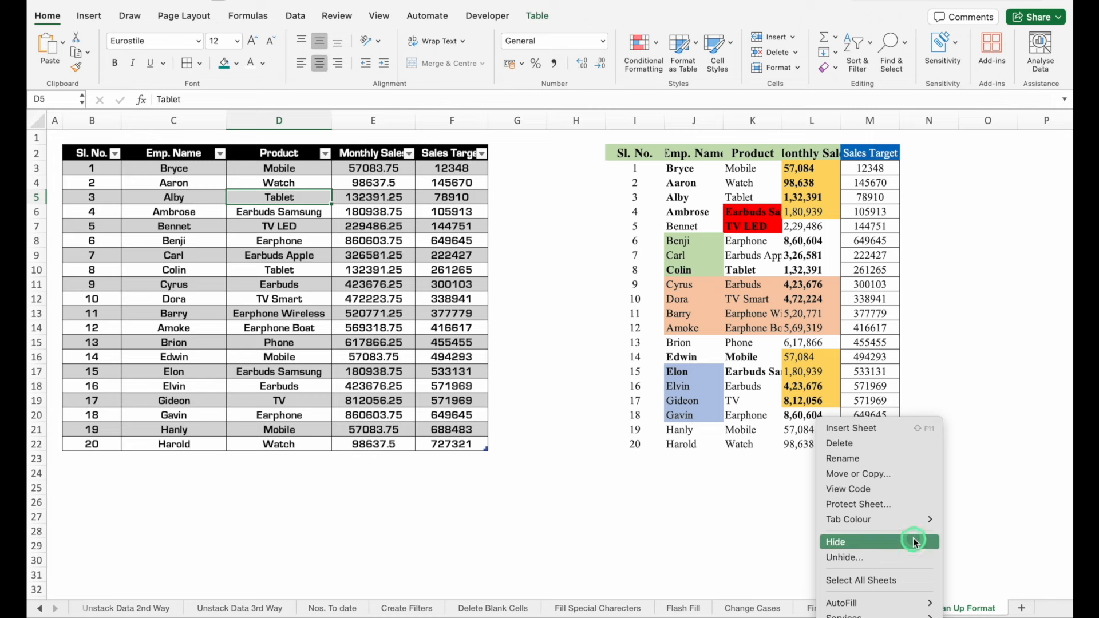
click(981, 406)
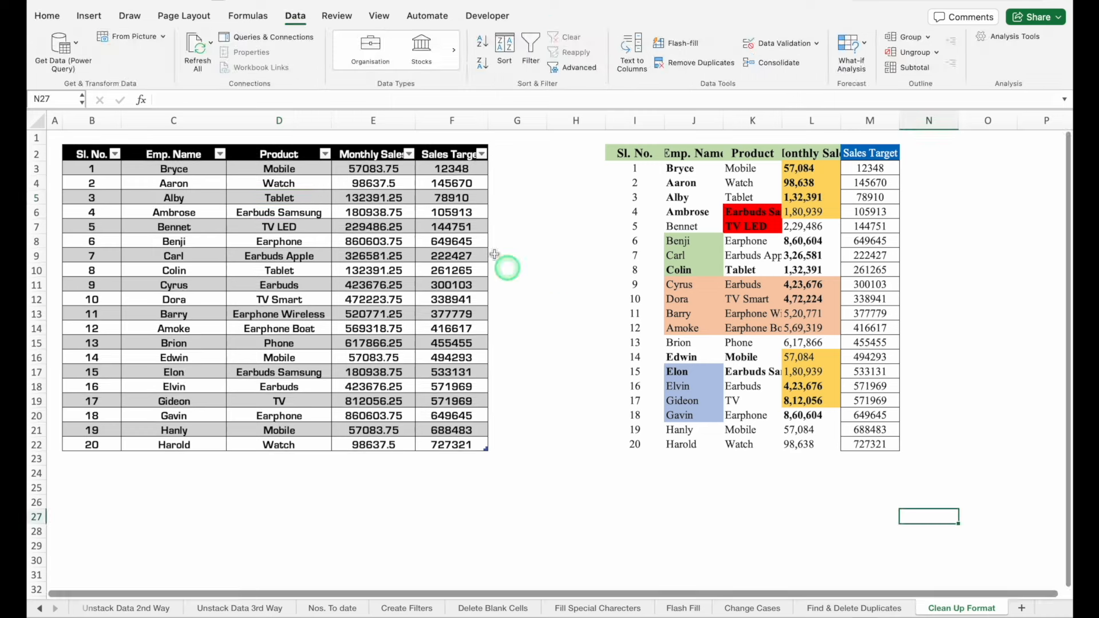
Protect the workbook structure, entering and verifying a protection password.
click(337, 16)
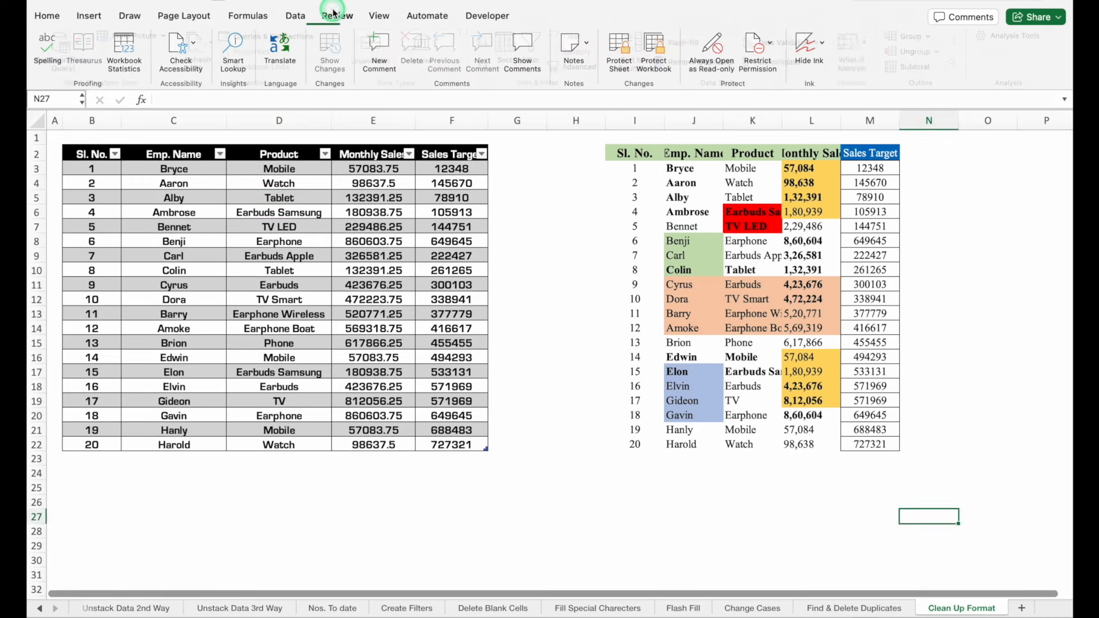
click(614, 68)
click(661, 36)
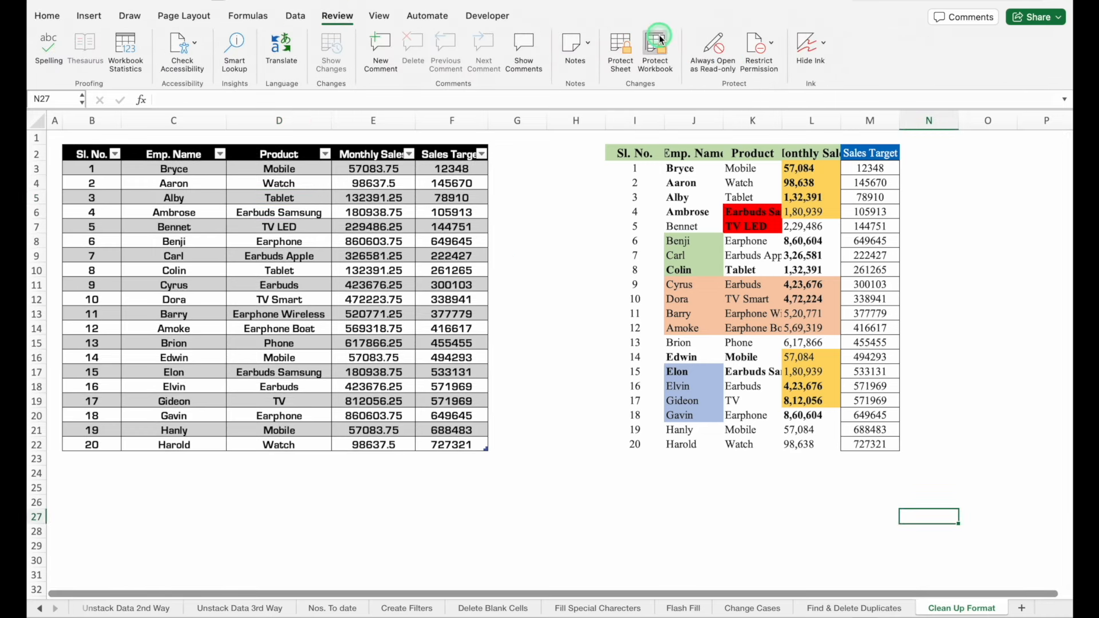
click(657, 47)
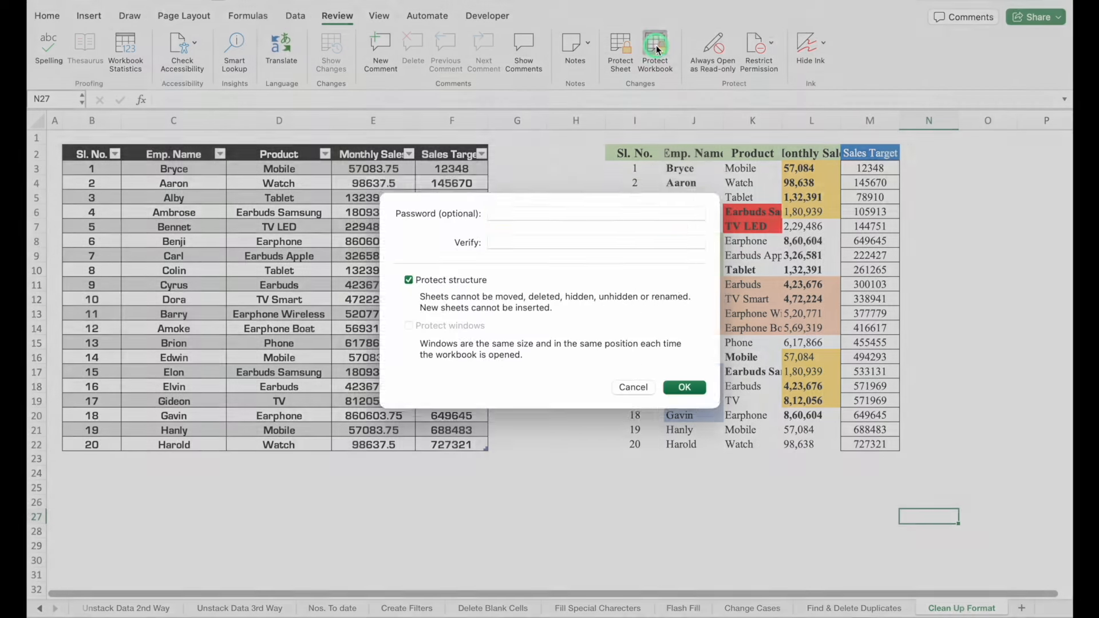
click(553, 219)
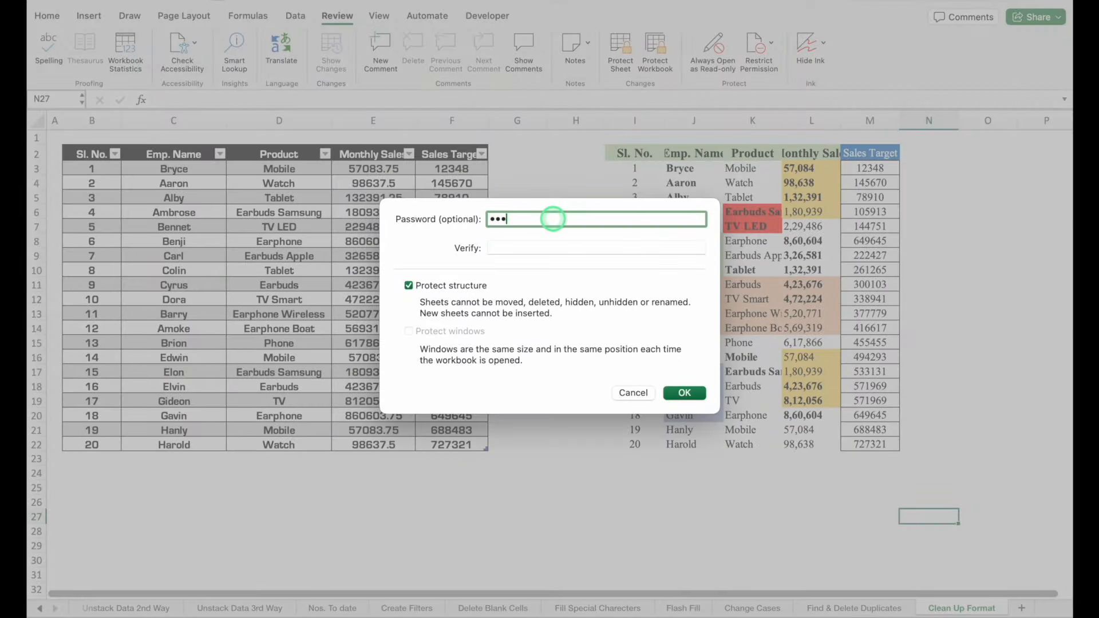
click(584, 247)
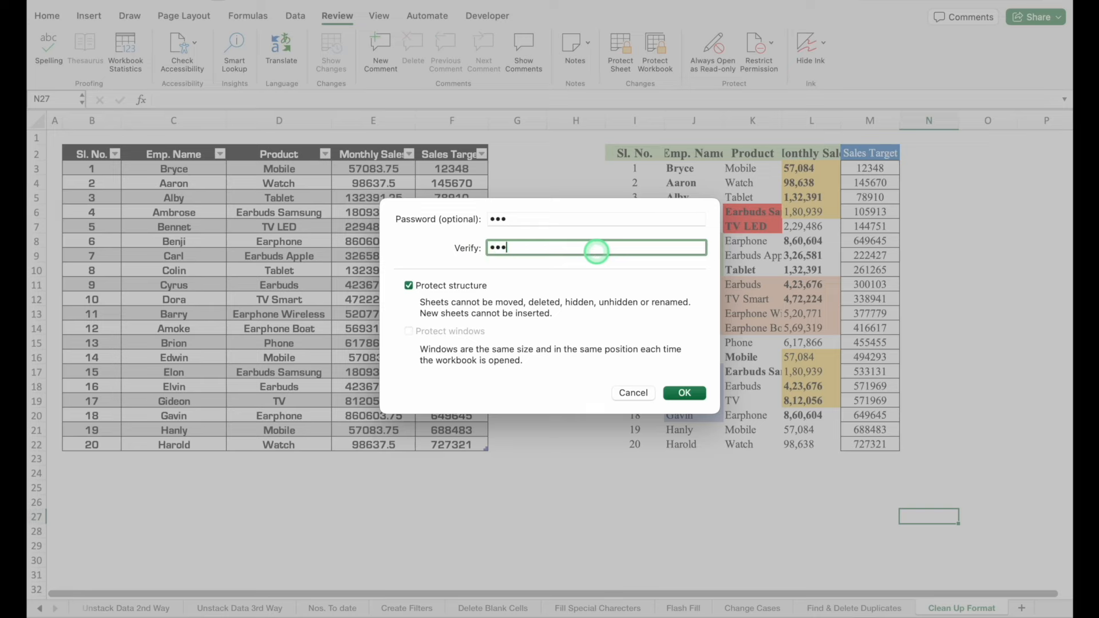
click(684, 393)
Check the availability of the Hide and Unhide options for the Clean Up Format sheet.
click(967, 608)
right_click(968, 609)
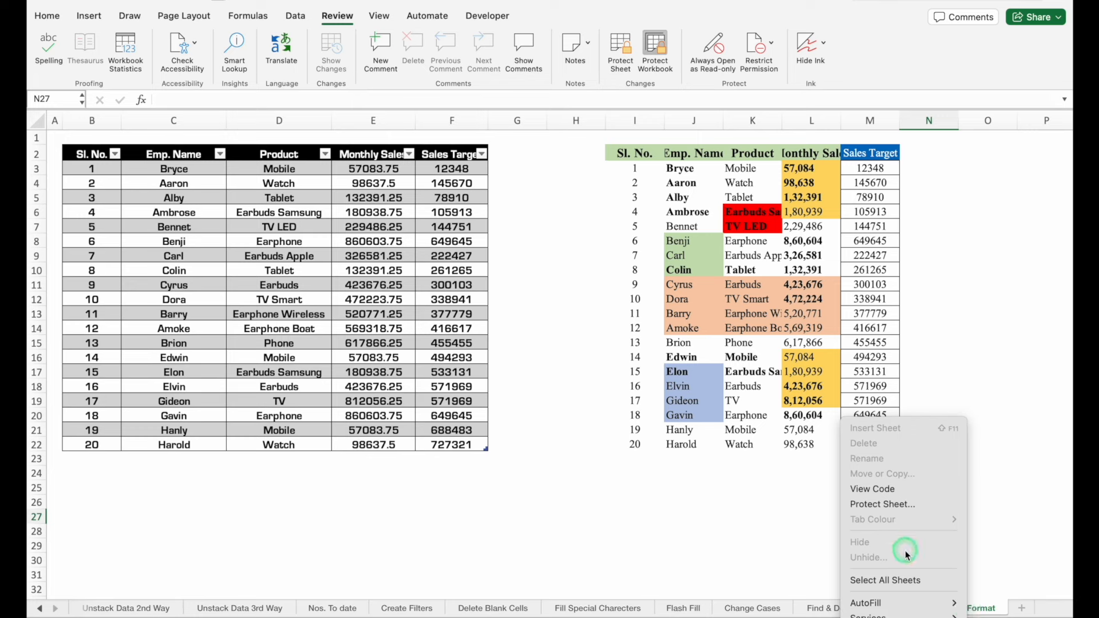
key(Escape)
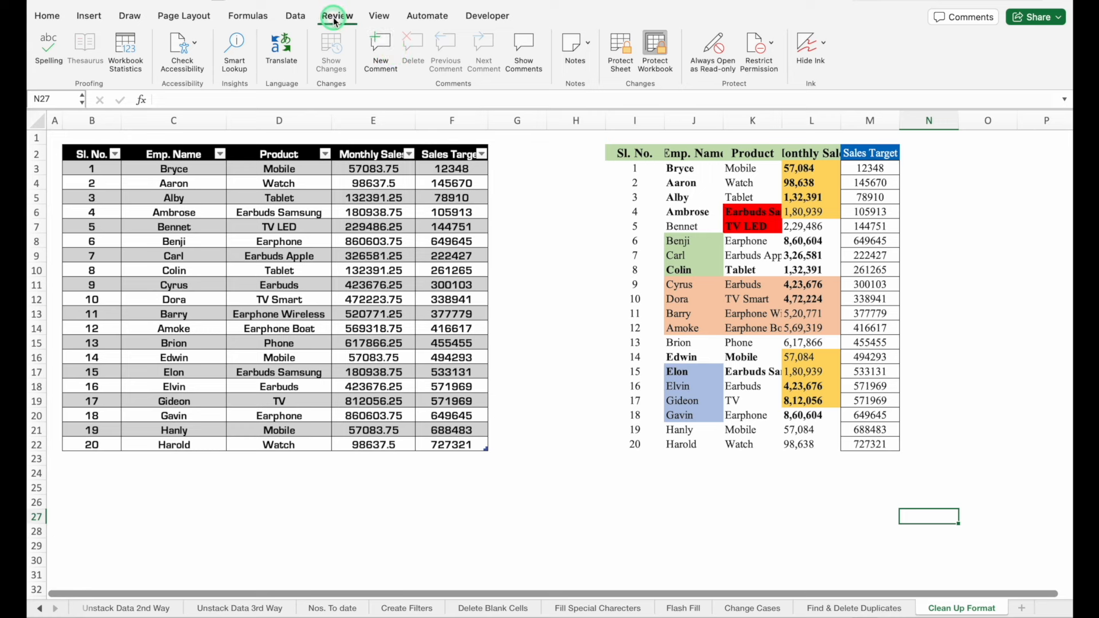
Remove the workbook protection by entering the protection password.
click(652, 52)
click(511, 289)
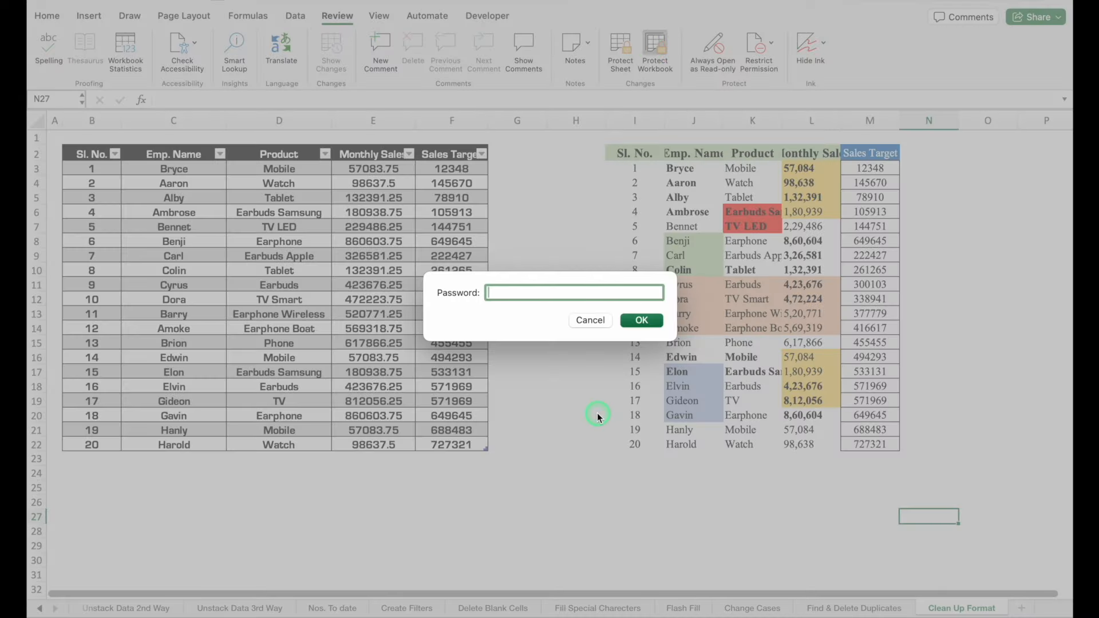
click(641, 320)
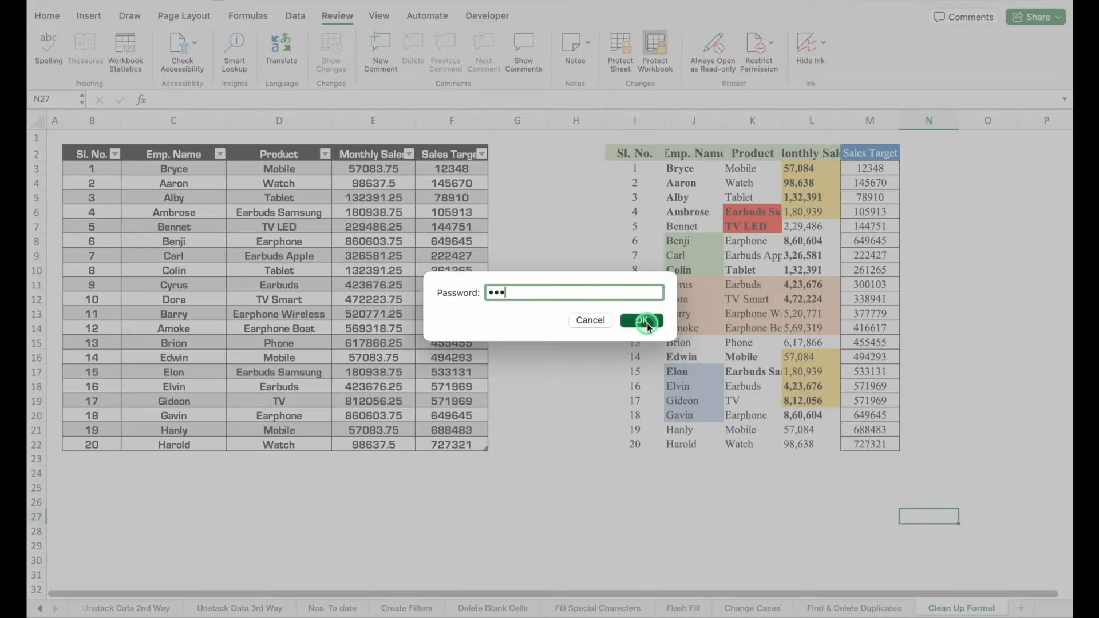
Unhide the Hide Data worksheet and bring it into view.
right_click(955, 611)
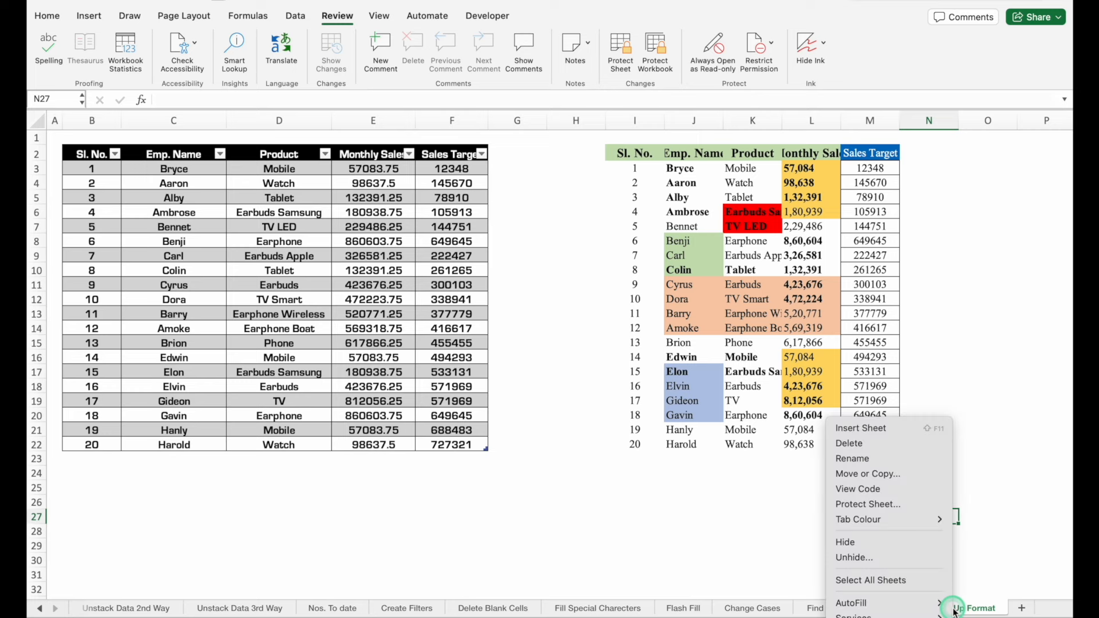
click(919, 558)
click(980, 611)
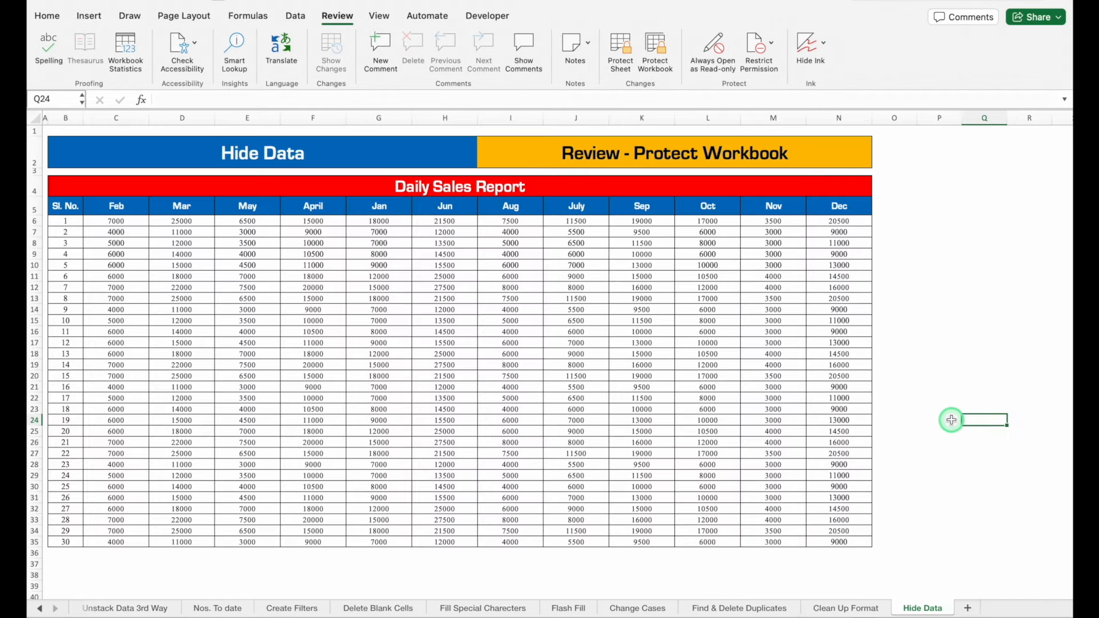